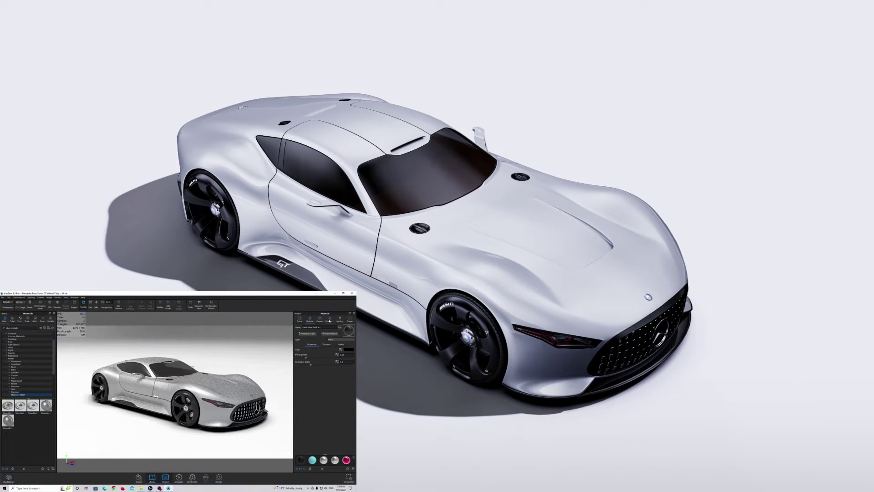
- Set the camera's composition grid to Quarters
click(319, 320)
click(342, 411)
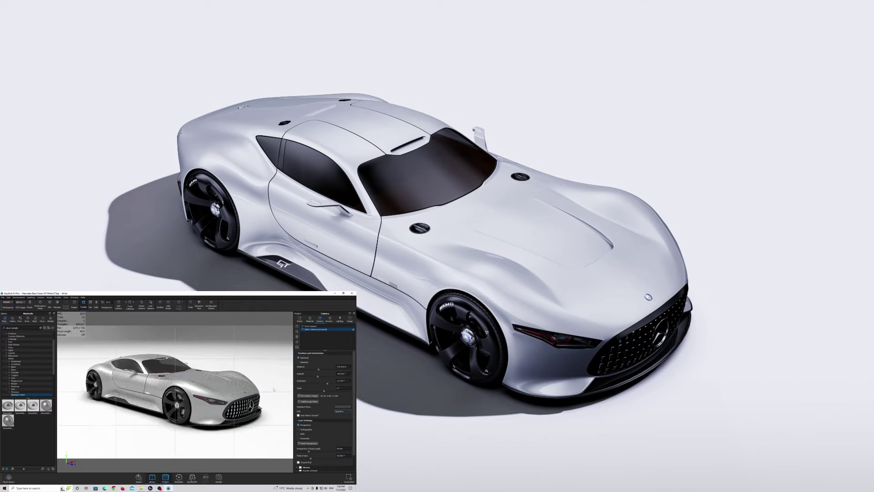
click(340, 421)
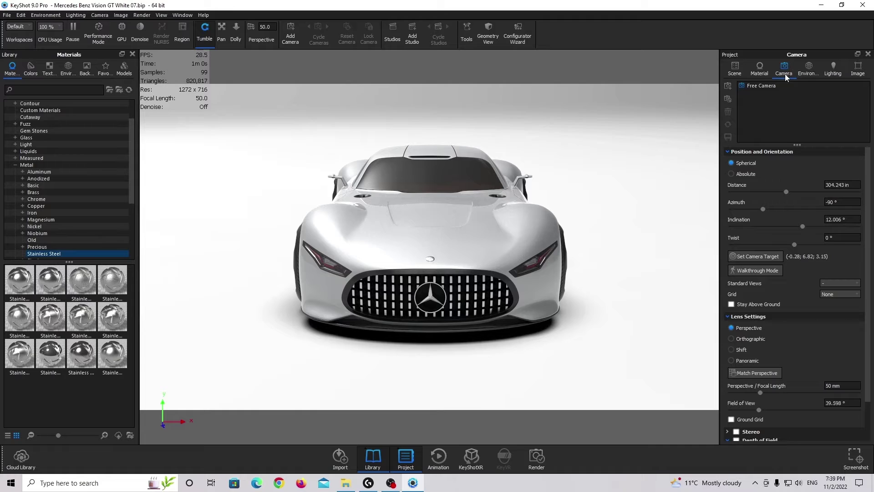
- Inspect the car body's paint material and search the material library for "silver metallic"
click(809, 79)
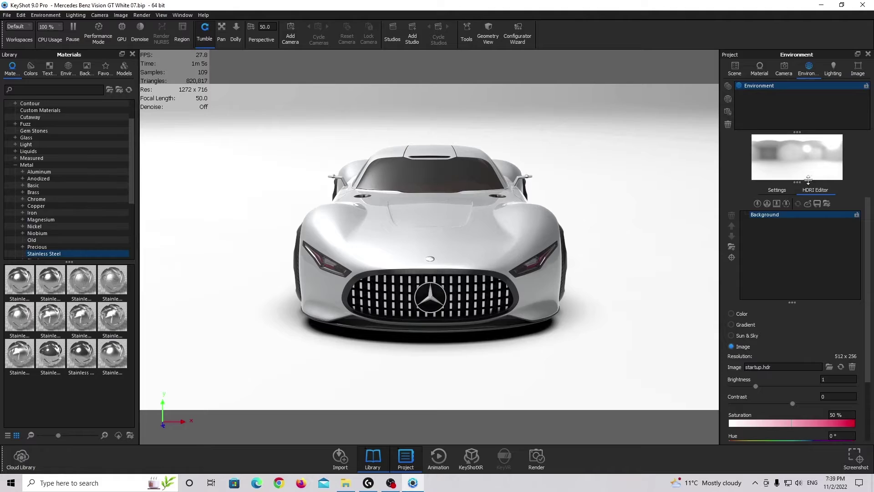
click(784, 71)
drag(474, 181, 510, 230)
scroll(510, 231, up, 3)
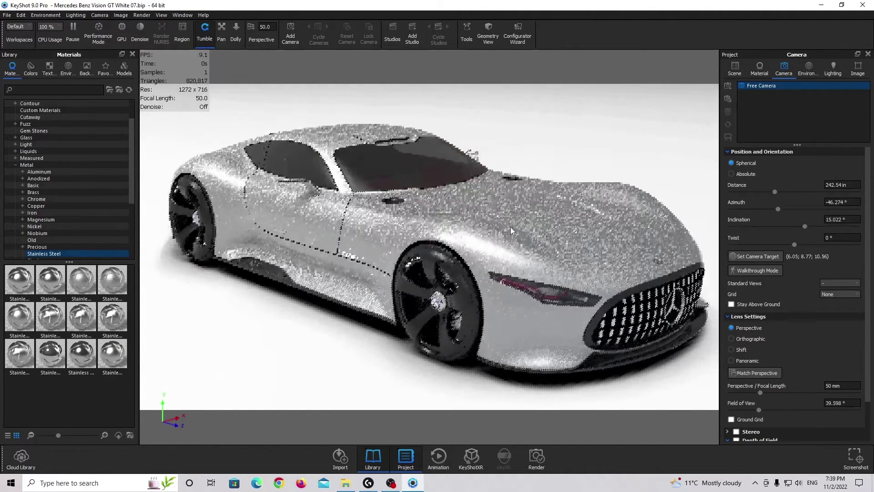
double_click(511, 230)
click(42, 87)
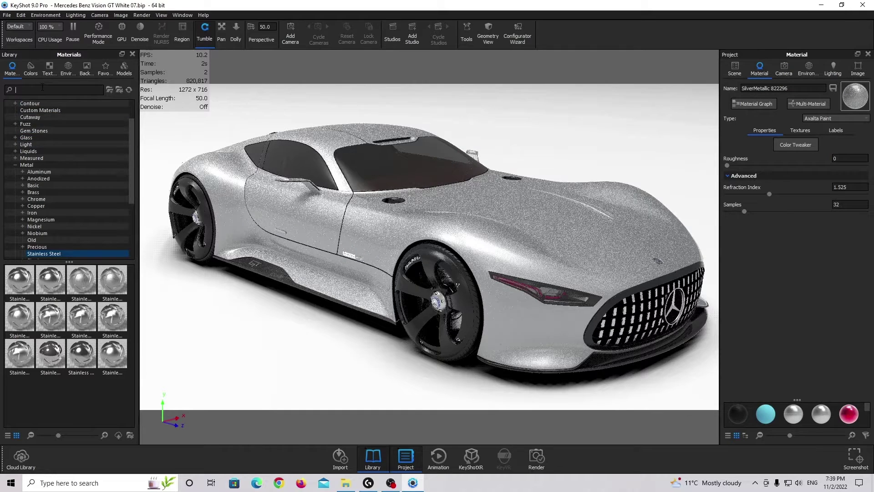
text(silver metallic)
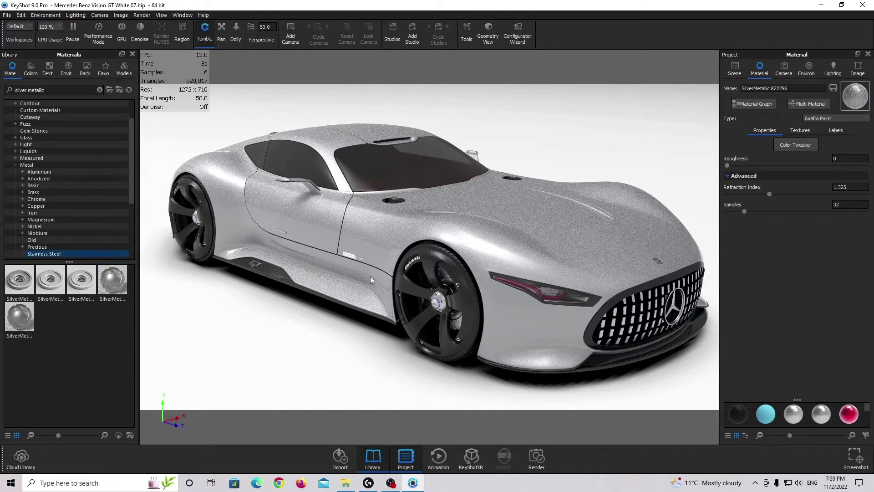
- Inspect the paint material assigned to the front wheel
drag(430, 263, 477, 229)
double_click(476, 229)
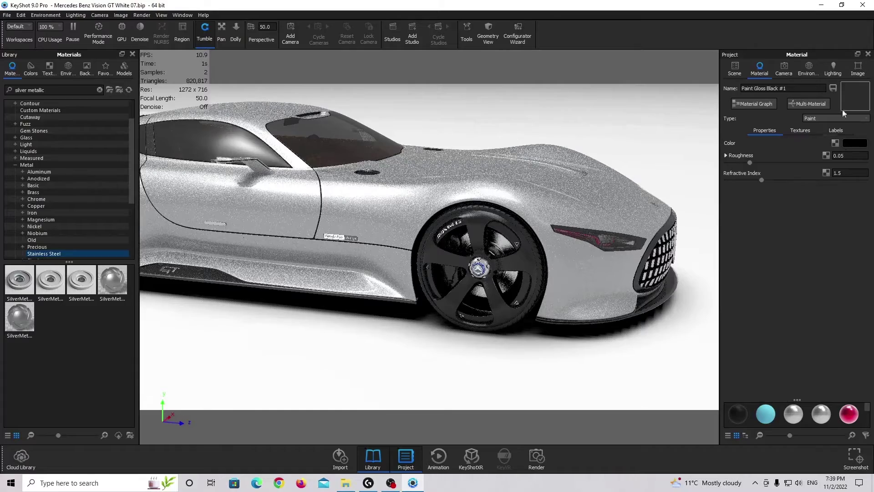
drag(500, 205, 501, 150)
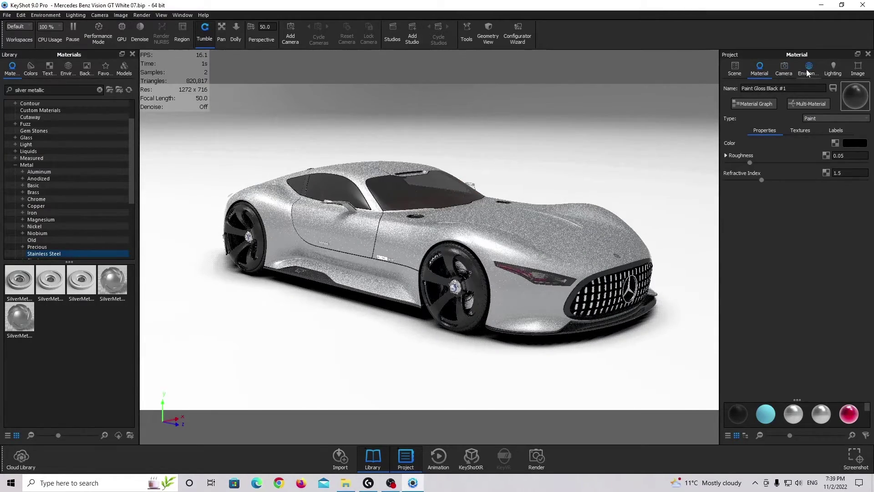
- Frame the car in a front three-quarter view and add a camera named Main Camera
drag(439, 200, 442, 261)
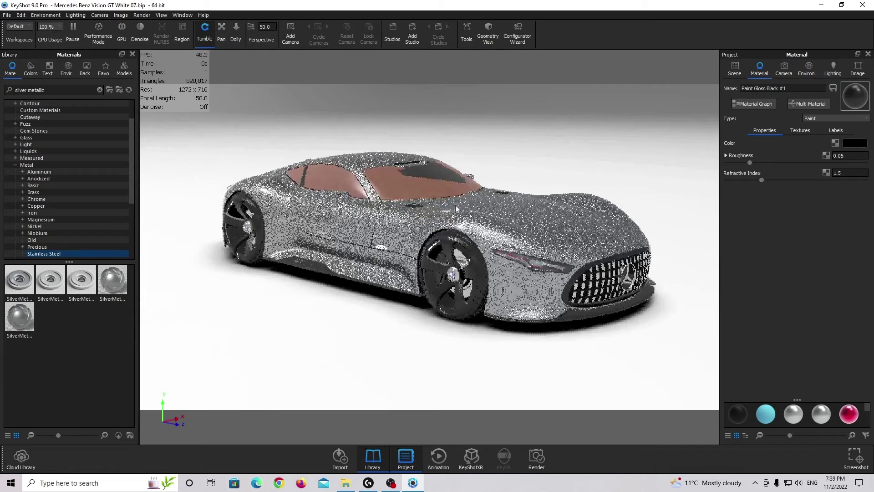
click(784, 69)
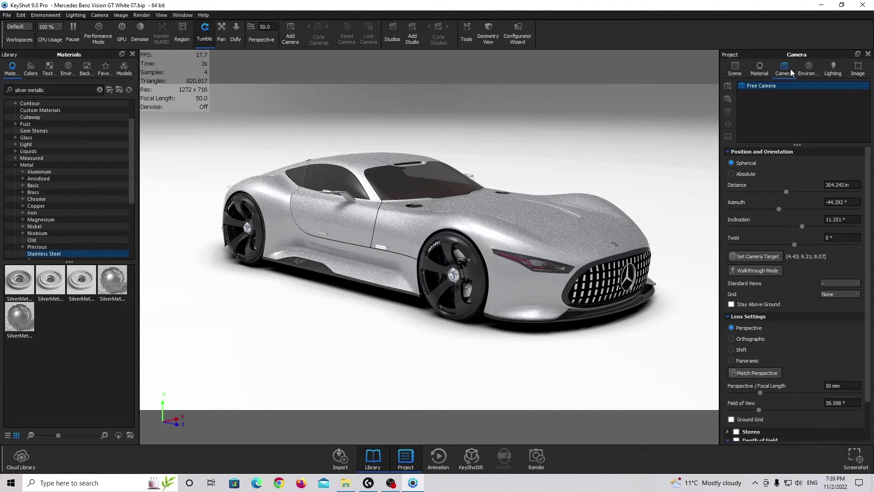
click(730, 86)
text(Main Camera)
key(Return)
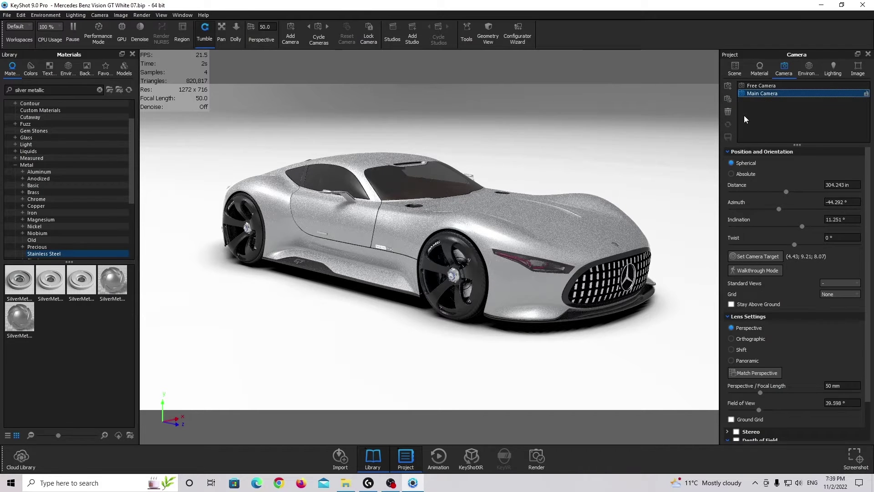
- Set the Main Camera's focal length to 45 mm
scroll(842, 370, down, 1)
click(826, 358)
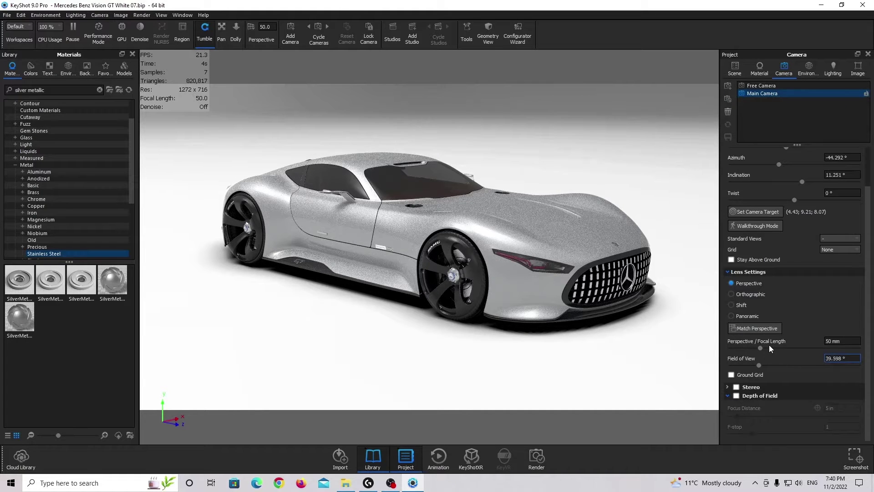
drag(760, 348, 751, 347)
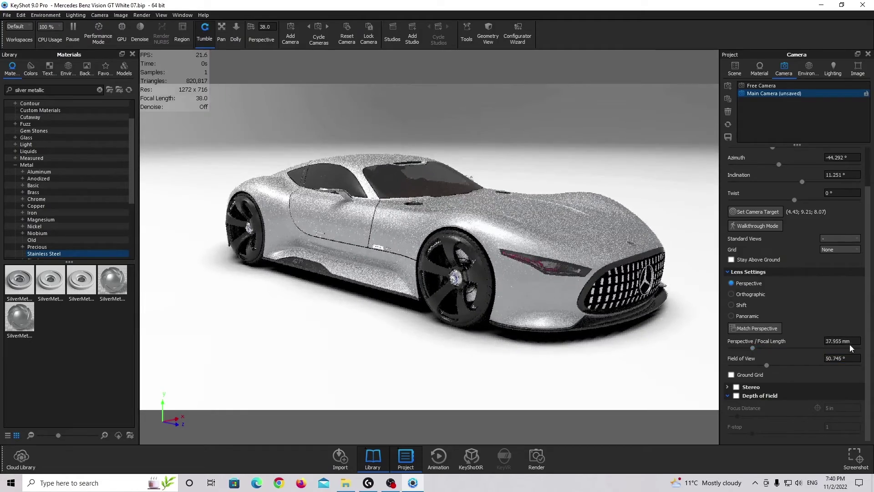
drag(546, 253, 503, 228)
click(751, 348)
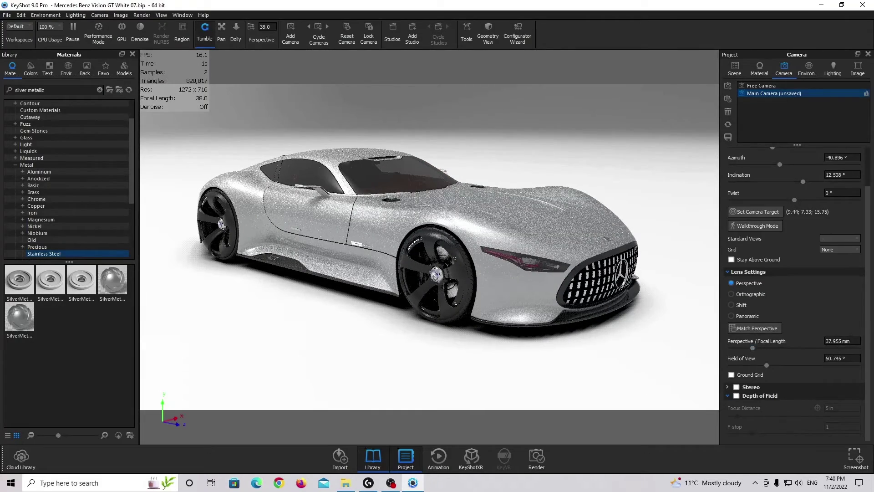
text(45)
key(Return)
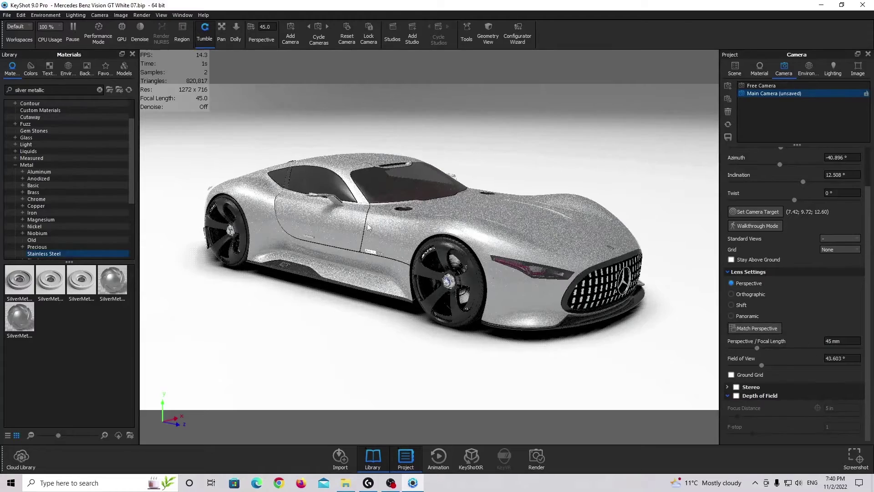
- Adjust the car's angle slightly and display a Quarters grid over the Main Camera view
drag(513, 248, 500, 250)
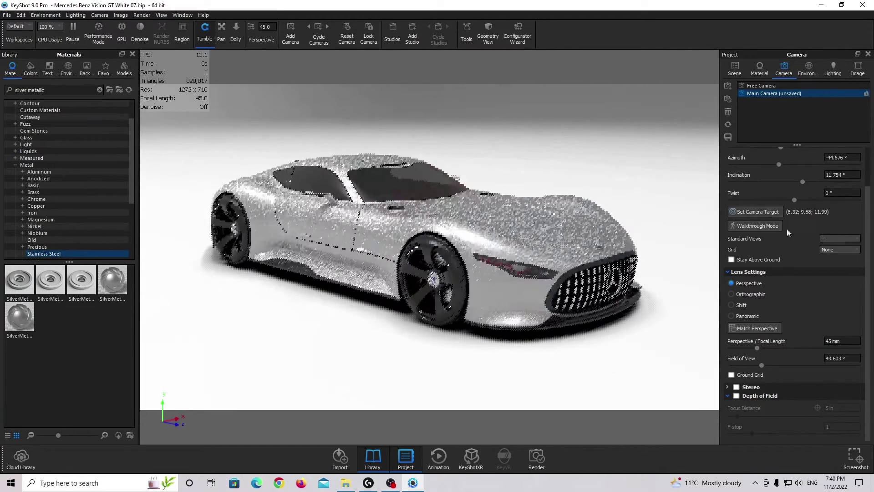
scroll(793, 208, up, 1)
click(831, 185)
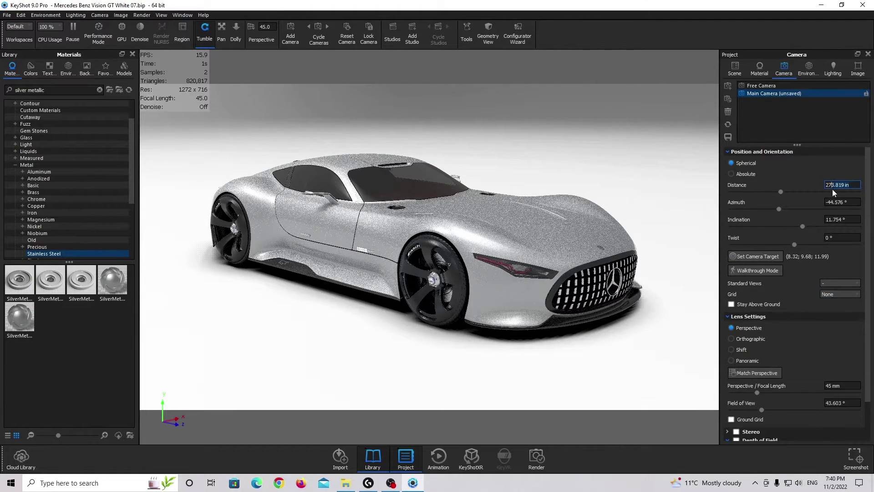
click(851, 186)
click(833, 295)
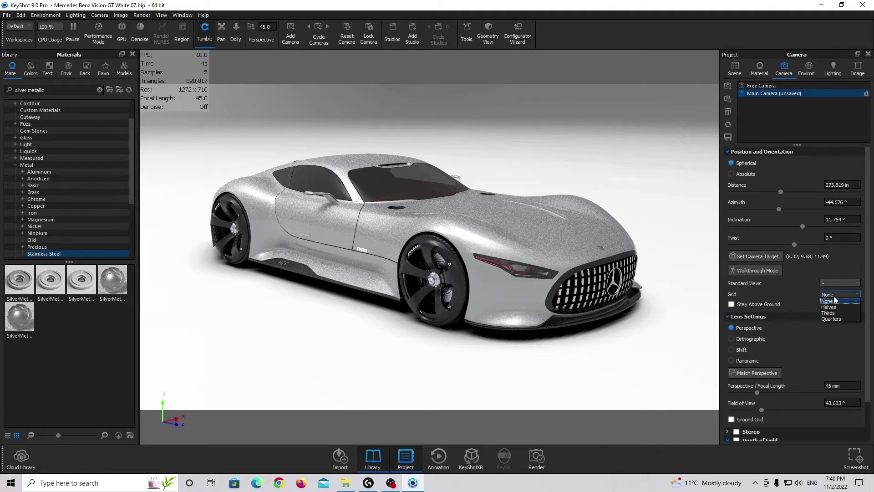
click(836, 318)
- View the car from a higher angle and set the Main Camera distance to 350 in
scroll(460, 207, down, 3)
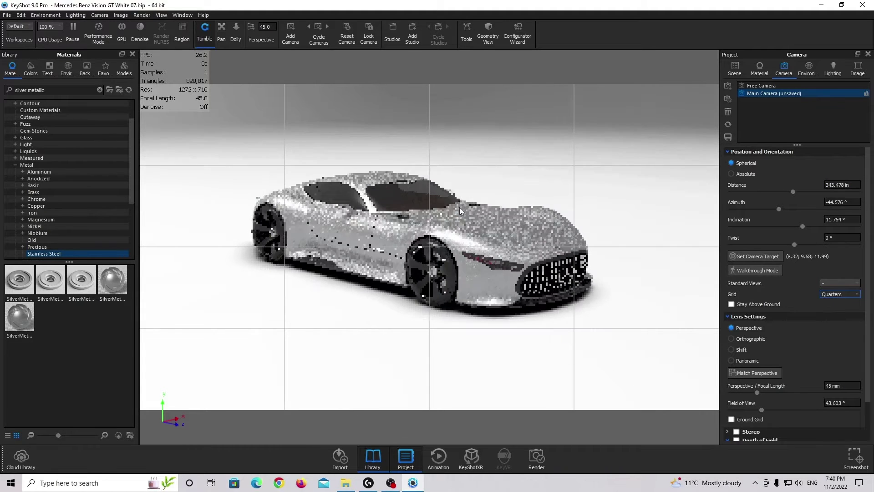
drag(490, 206, 479, 243)
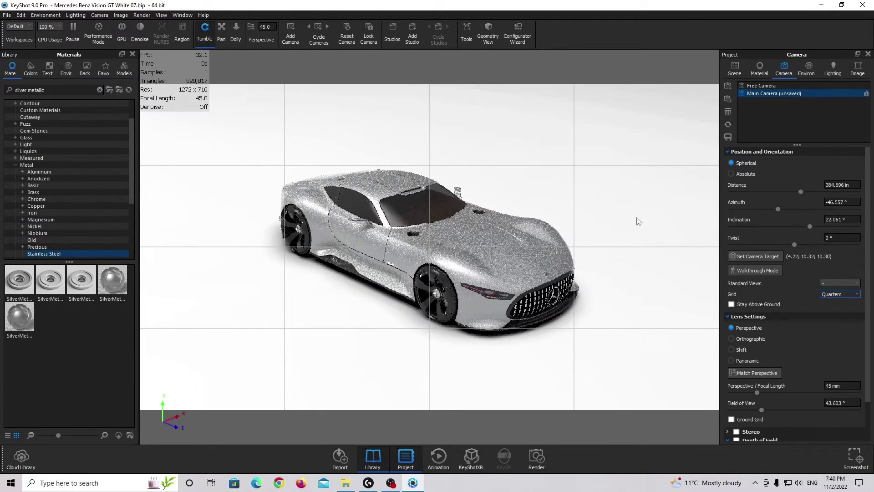
click(826, 184)
text(350)
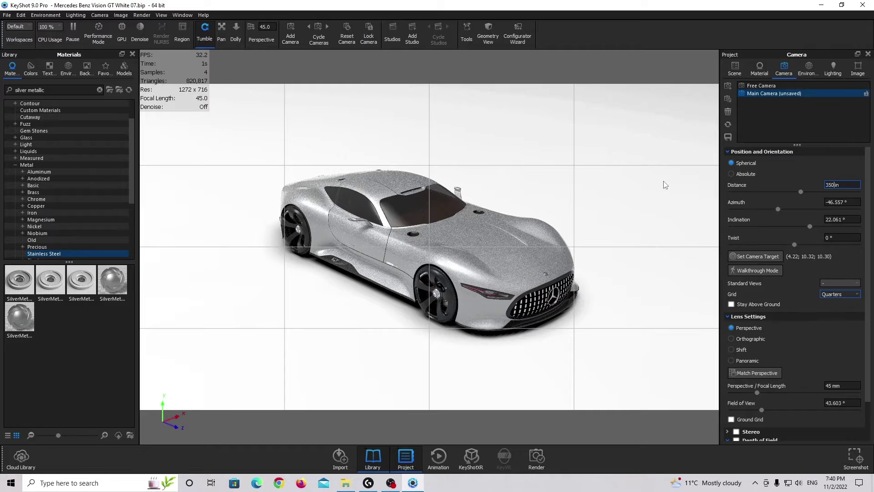
key(Return)
- Set the Main Camera's azimuth to -42° and its inclination to about 29°
drag(777, 214, 777, 213)
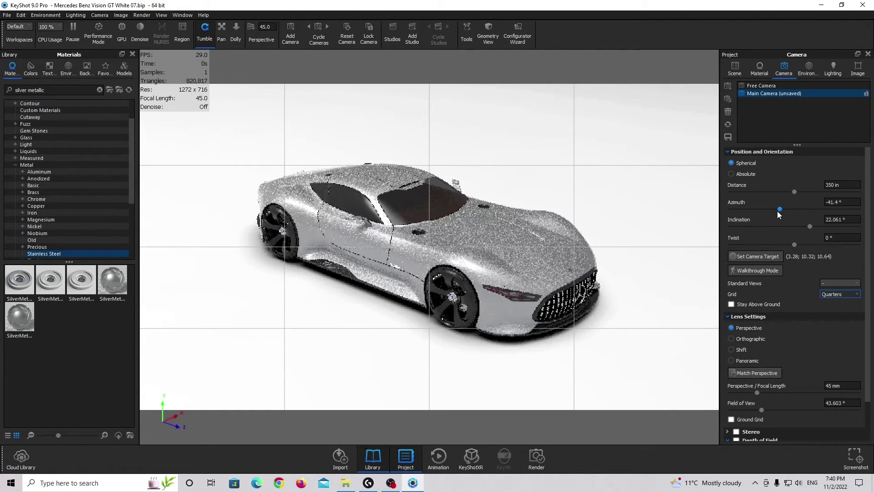
key(Tab)
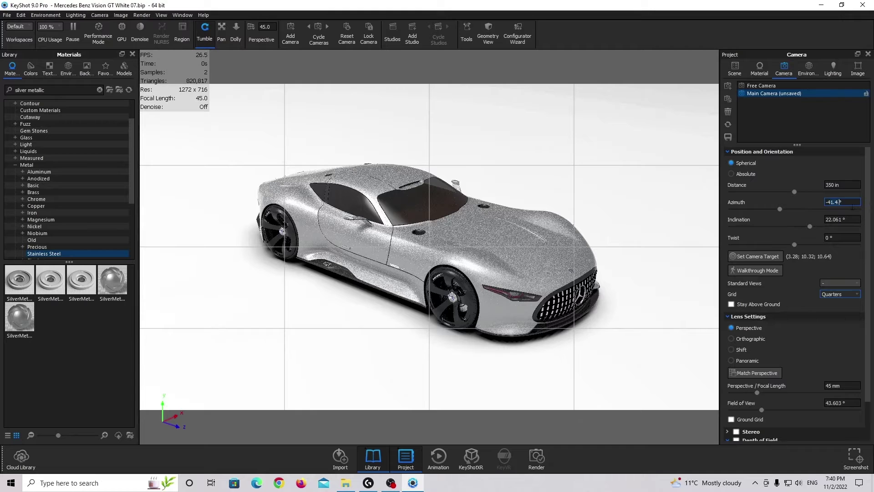
key(Return)
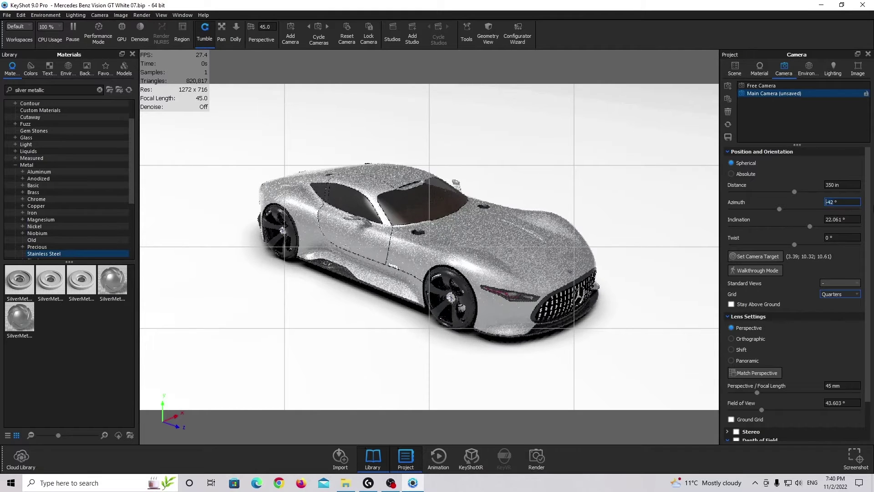
drag(805, 224, 818, 226)
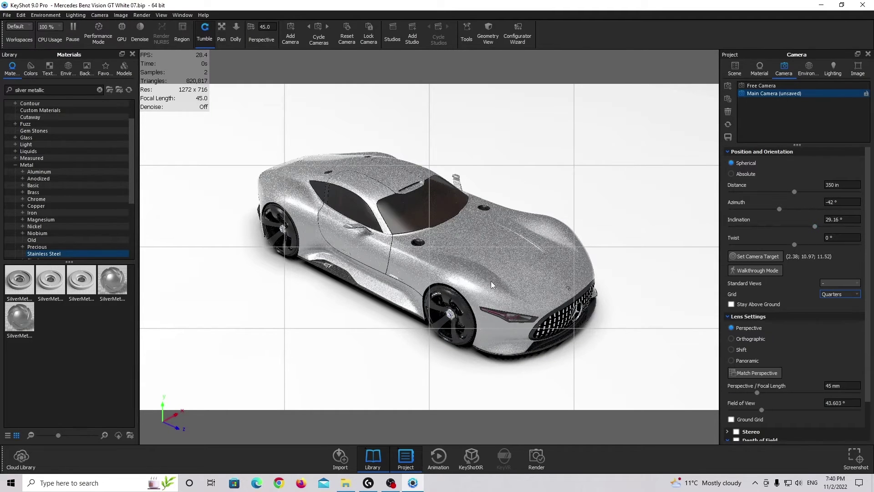
- Save and lock the Main Camera view with the grid set to None
click(827, 296)
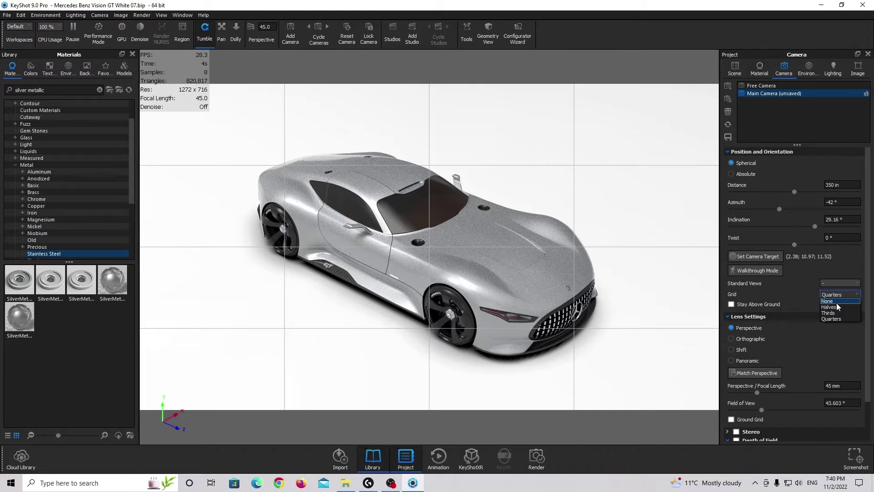
click(837, 303)
click(728, 137)
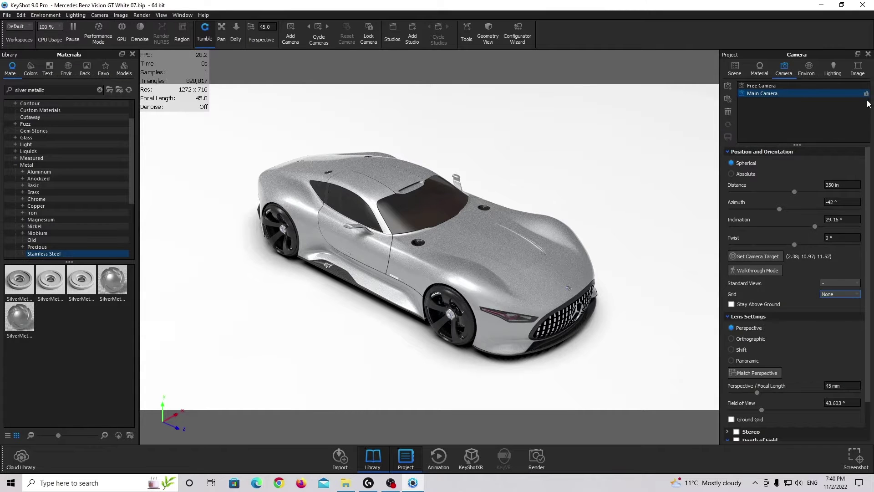
click(865, 93)
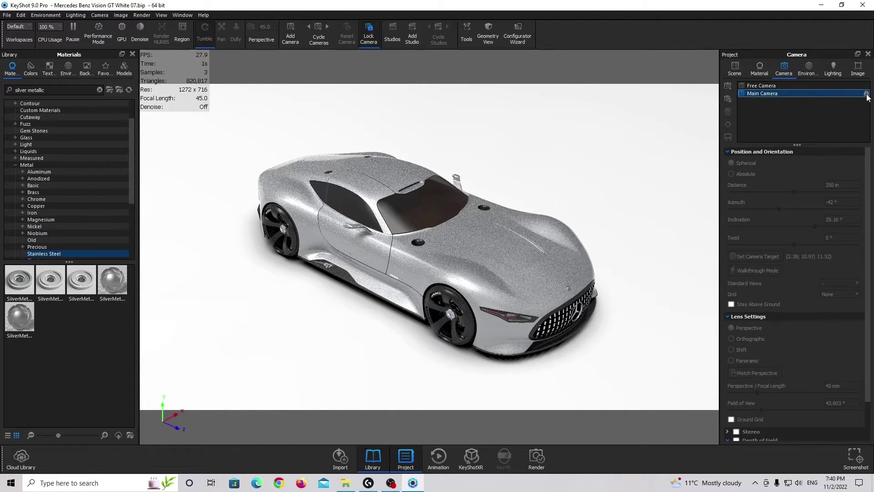
- Examine the car from other angles with Free Camera and return to the locked Main Camera view
click(843, 86)
drag(449, 230, 561, 225)
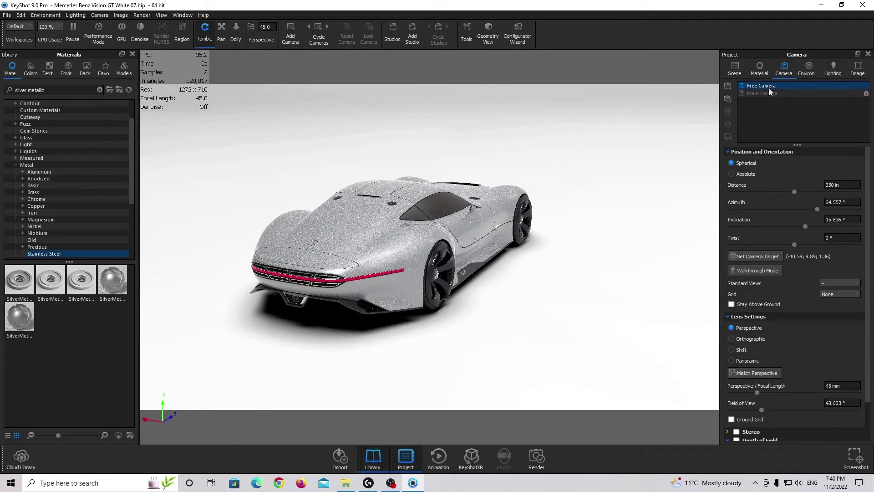
drag(634, 165, 154, 223)
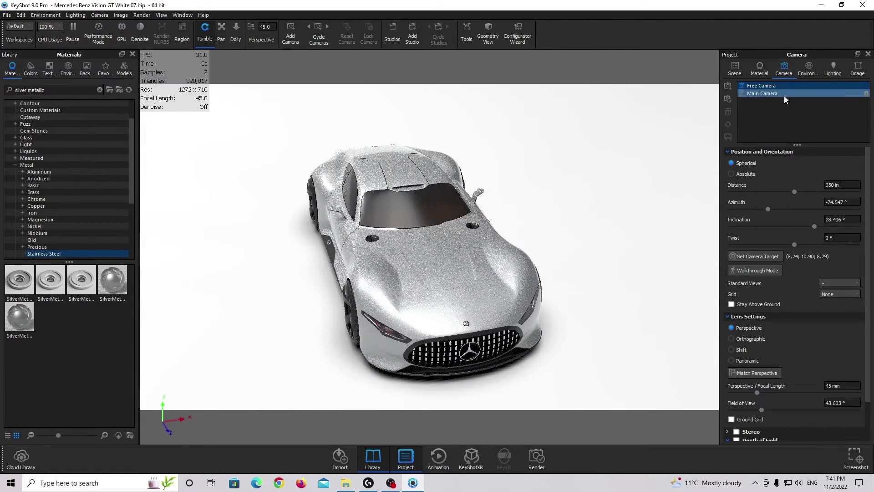
click(784, 95)
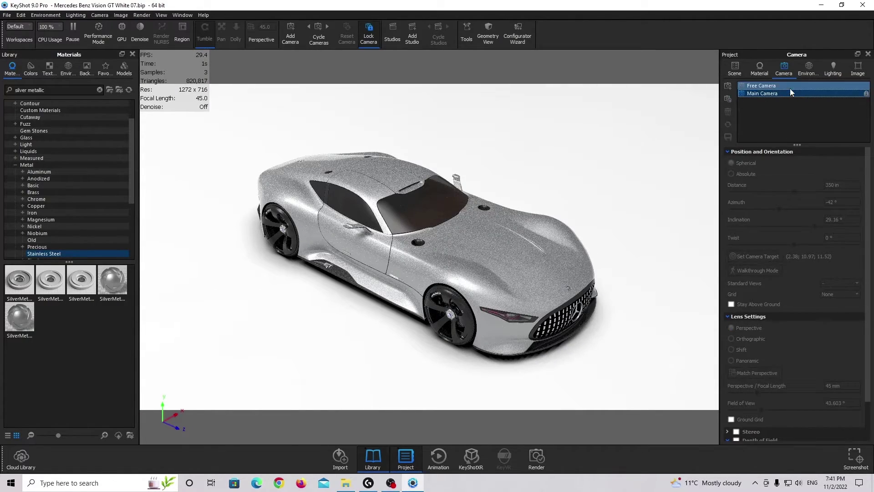
click(833, 86)
mouse_move(408, 236)
mouse_down()
mouse_move(417, 218)
mouse_move(407, 219)
mouse_up()
click(779, 92)
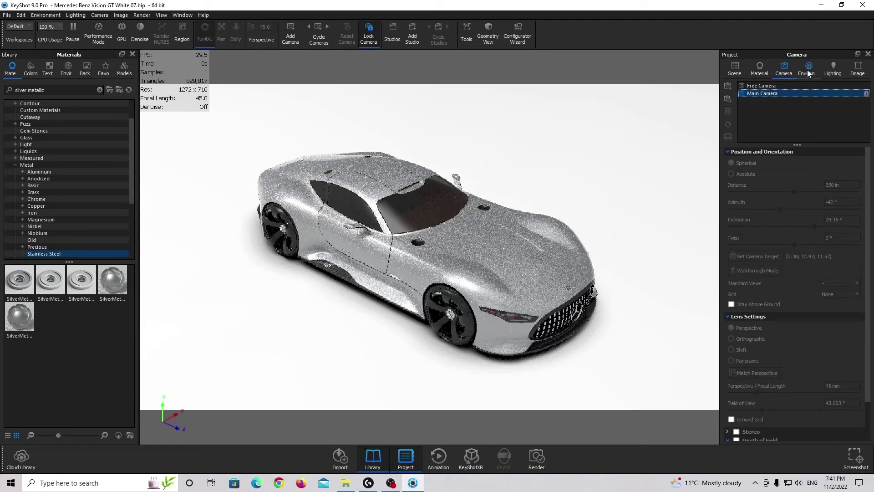
- Add a new lighting environment named Main Environment
click(808, 69)
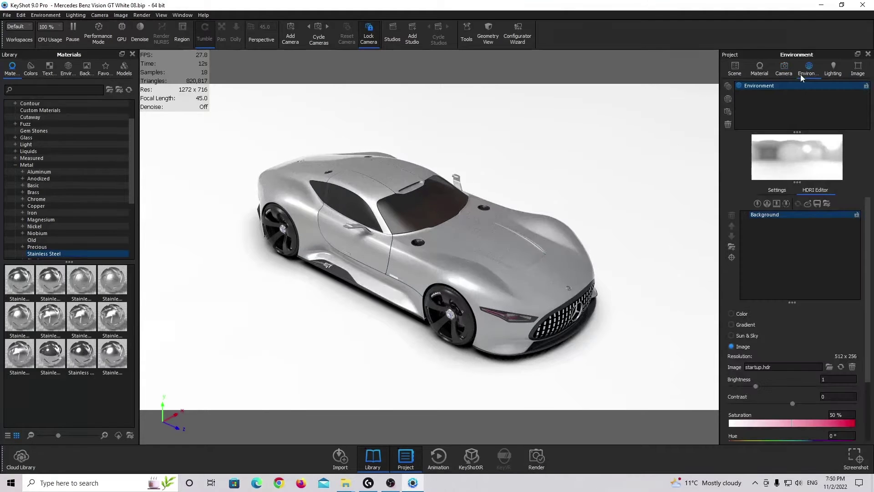
click(728, 102)
text(Main)
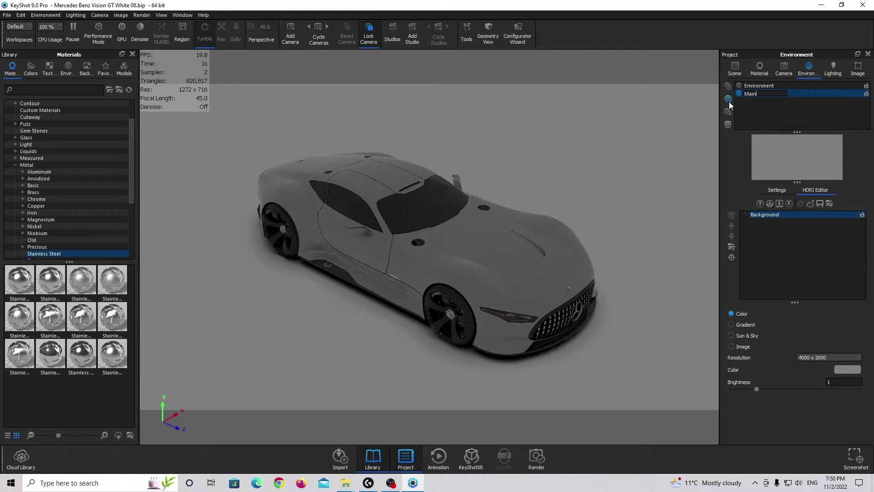
text( Environmet)
key(BackSpace)
text(nt)
key(Return)
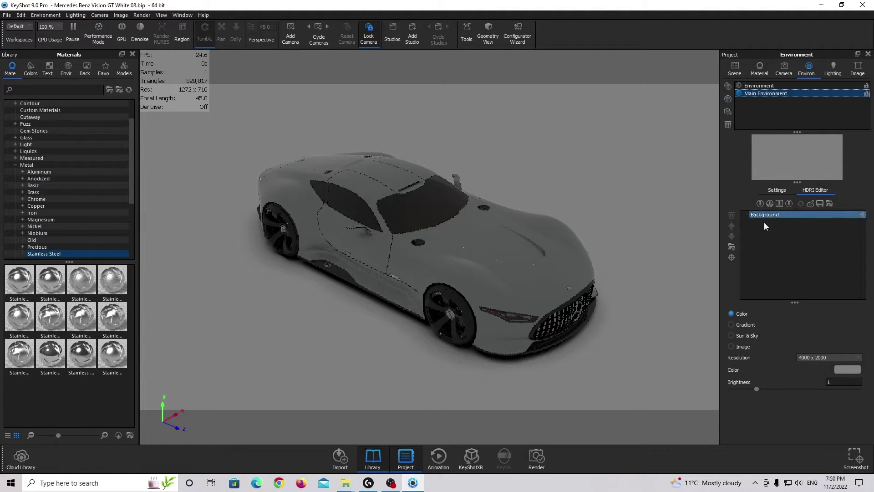
- Switch the Main Environment's background from the lighting environment to a solid color and set it to white, #FFFFFF
click(782, 192)
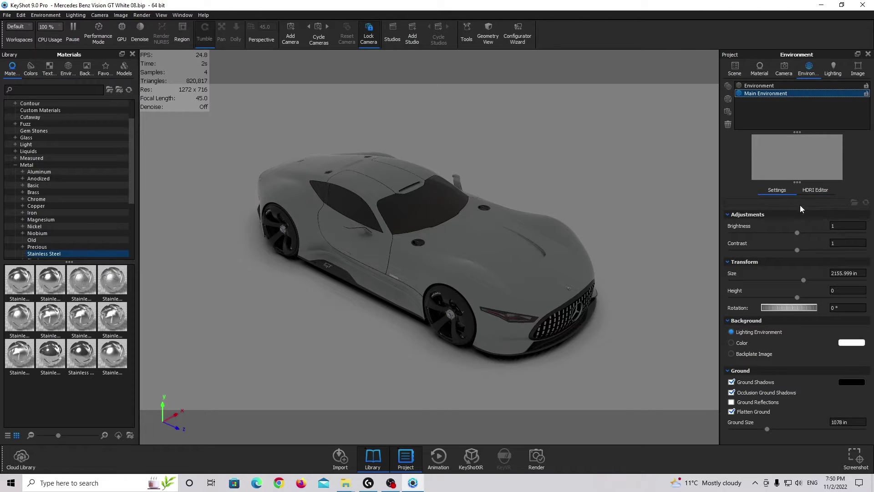
click(744, 344)
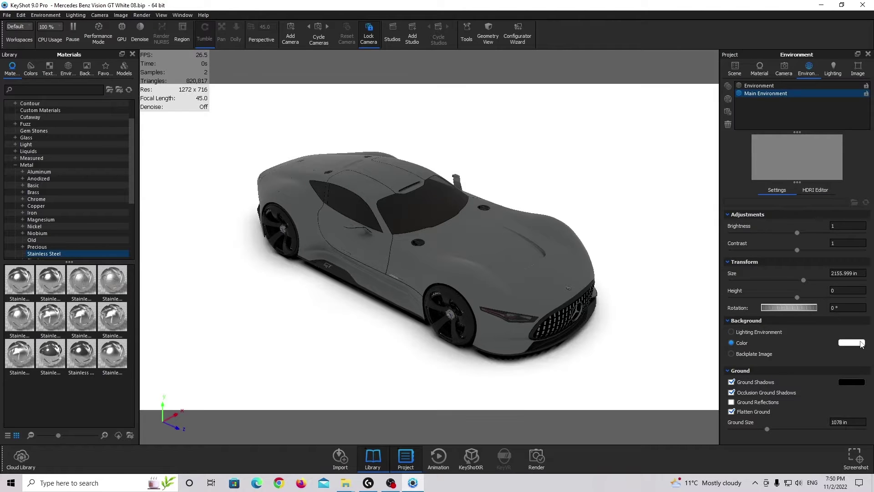
click(860, 344)
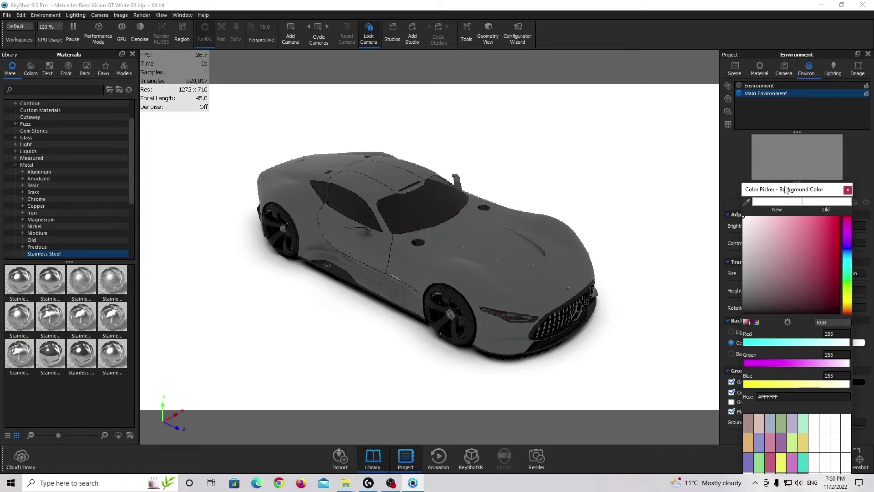
drag(784, 202, 575, 69)
drag(619, 100, 657, 65)
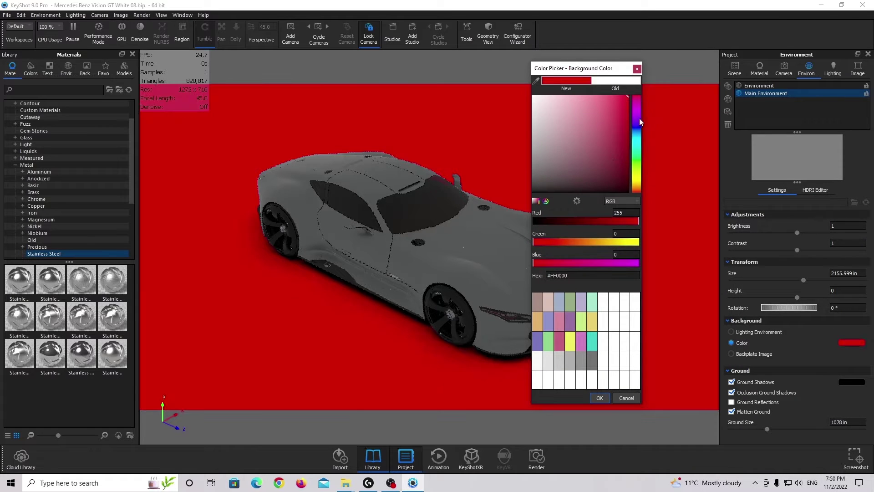
drag(636, 114, 636, 144)
drag(592, 125, 494, 77)
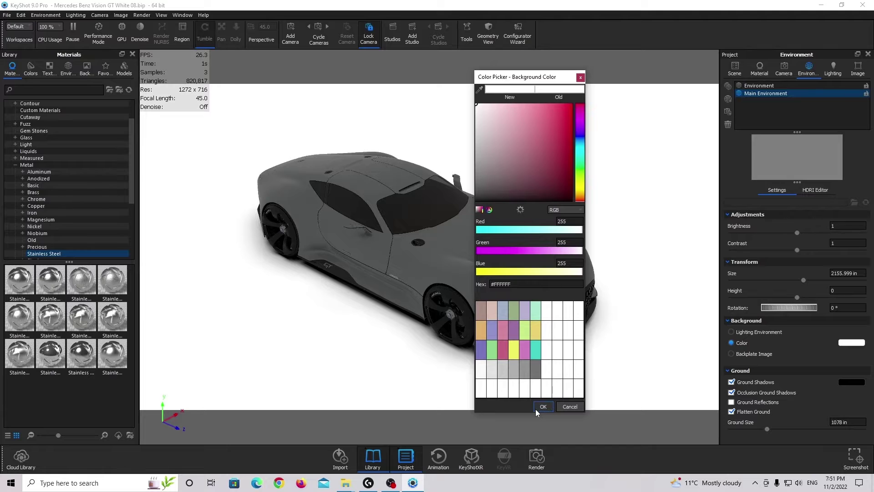
click(535, 406)
- Try switching Ground Shadows and Occlusion Ground Shadows off and back on for the Main Environment
click(740, 384)
click(741, 383)
click(731, 392)
click(731, 392)
click(751, 414)
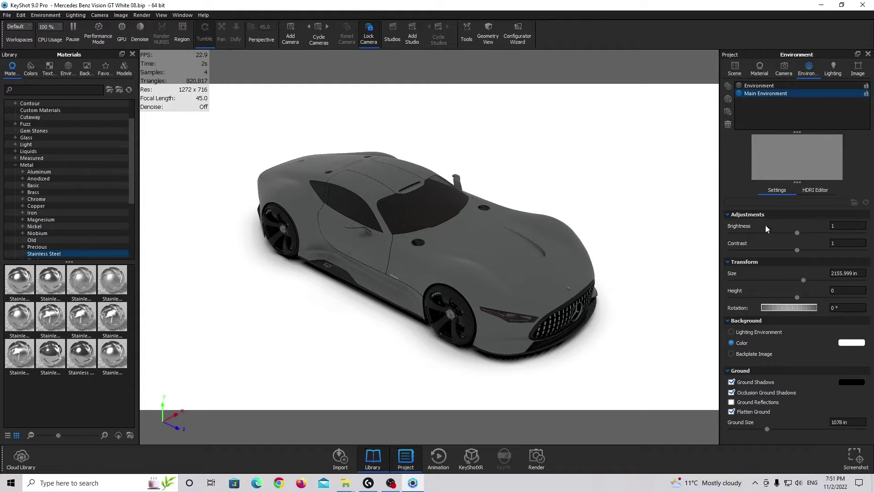
- Set the HDRI background's resolution to 10000 x 5000 and its color to black
click(820, 189)
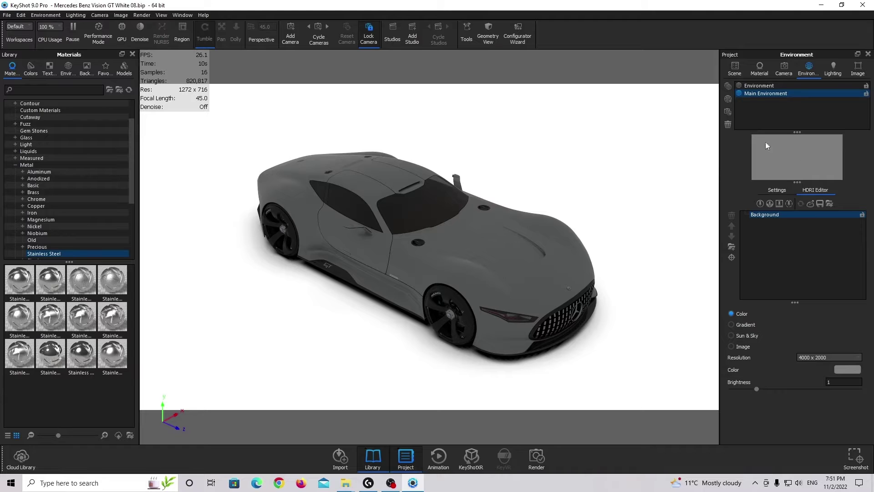
click(820, 356)
click(821, 381)
click(843, 372)
drag(518, 189, 478, 200)
click(542, 406)
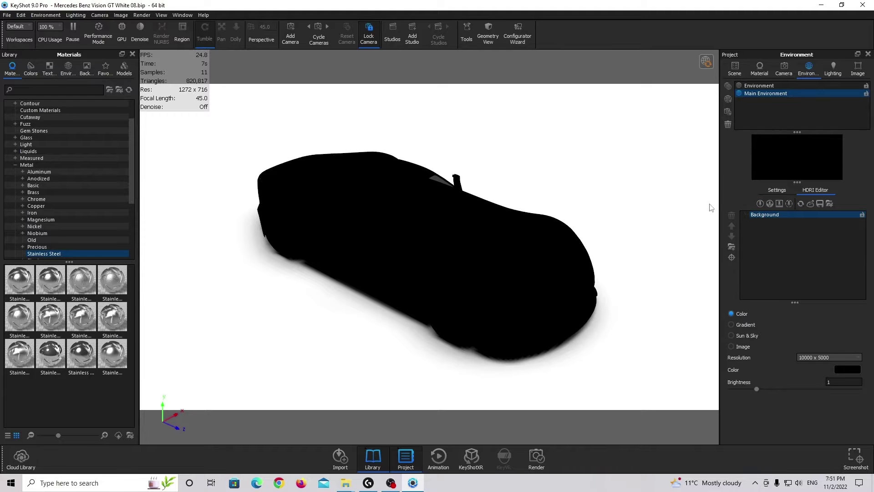
- Add a light pin to the HDRI, make it rectangular, and set its size to X 60 and Y 50
click(760, 205)
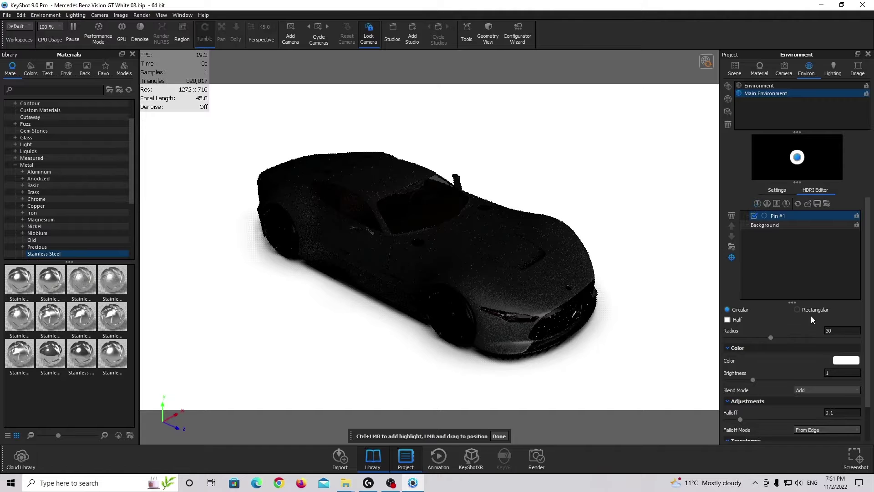
click(810, 312)
click(734, 330)
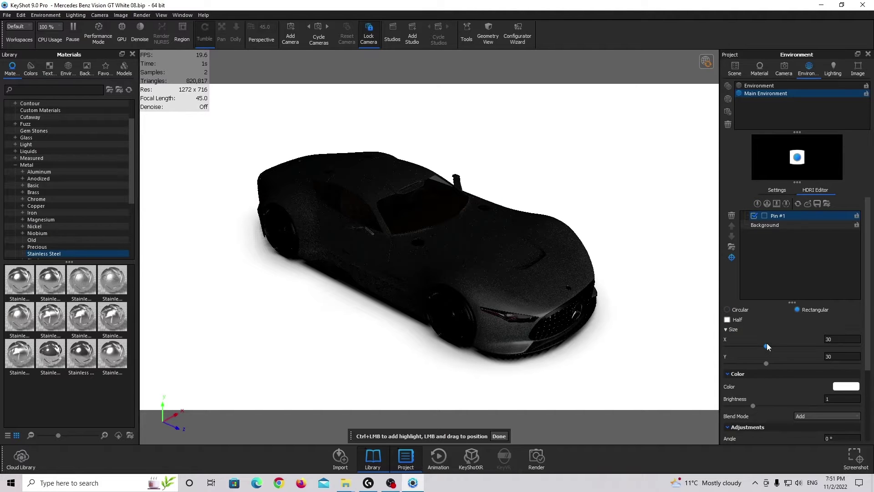
drag(780, 346, 801, 346)
text(60)
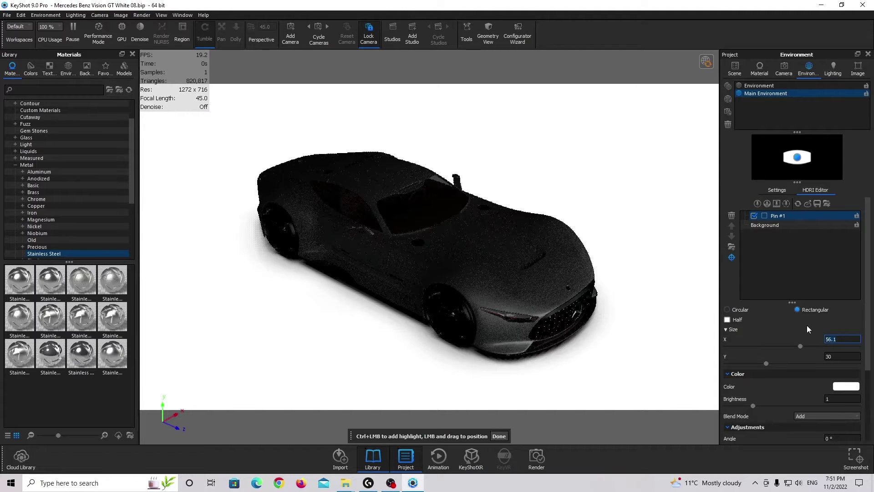
key(Tab)
text(50)
key(Return)
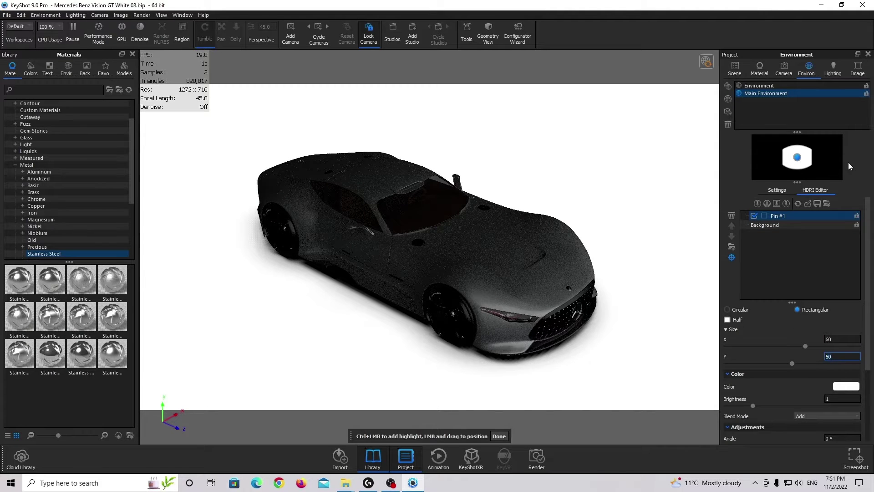
- Make the pin a half shape and set both its falloff and its rounded corner to 1
click(738, 320)
scroll(756, 337, down, 2)
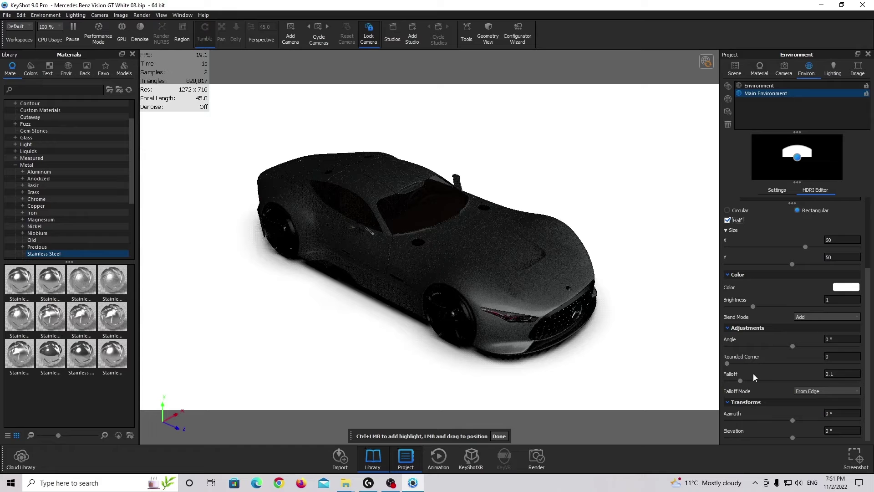
drag(739, 381, 846, 381)
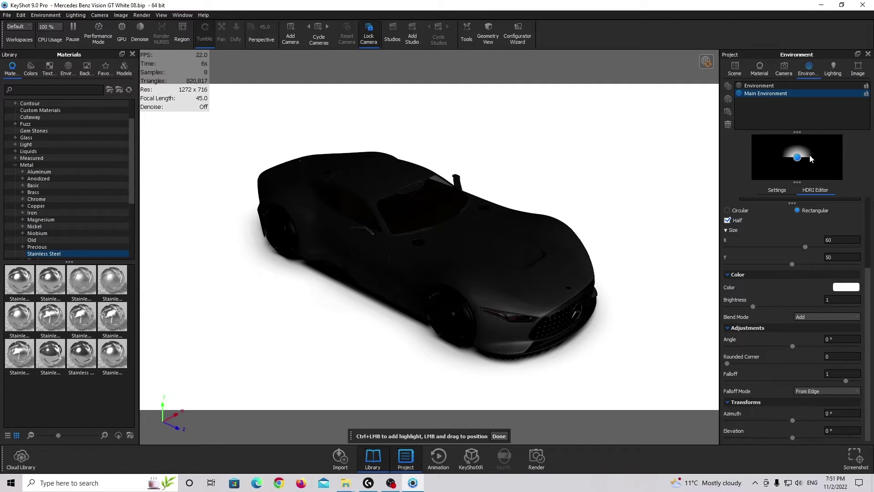
drag(727, 362, 857, 363)
- Set the light pin's brightness to 10
scroll(841, 316, up, 1)
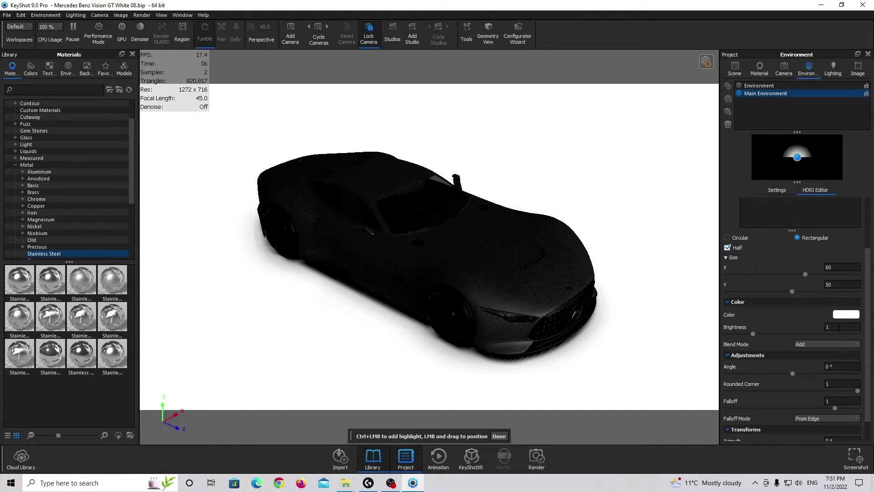
text(5)
key(Return)
double_click(842, 327)
text(10)
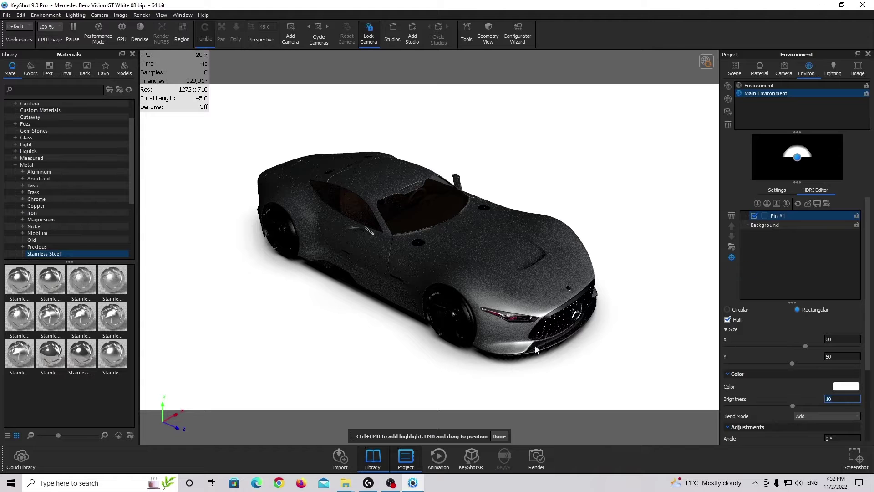
- Try the pin's highlight at different points on the car's rear fender, hood and roof
click(283, 183)
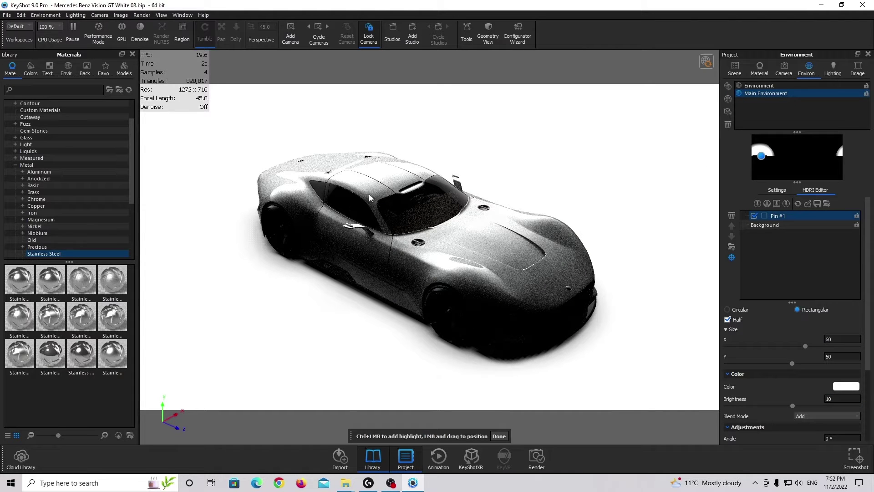
click(299, 185)
drag(299, 184, 560, 229)
drag(588, 261, 474, 199)
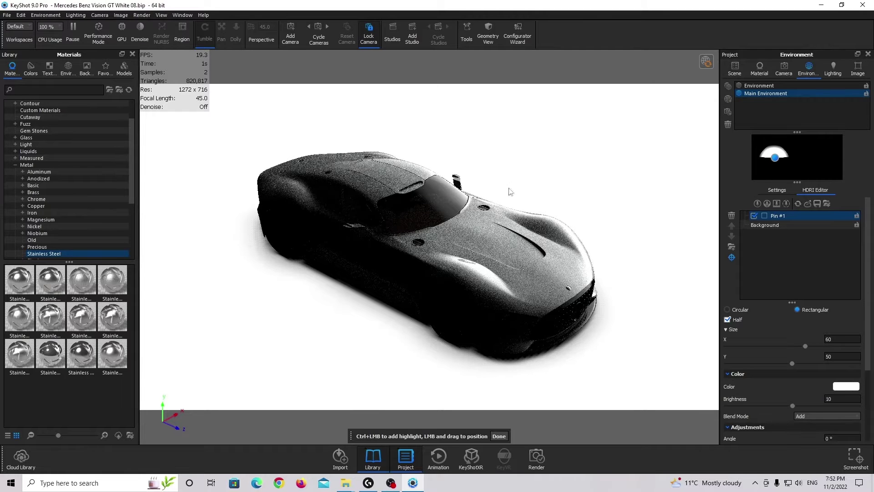
drag(385, 174, 354, 160)
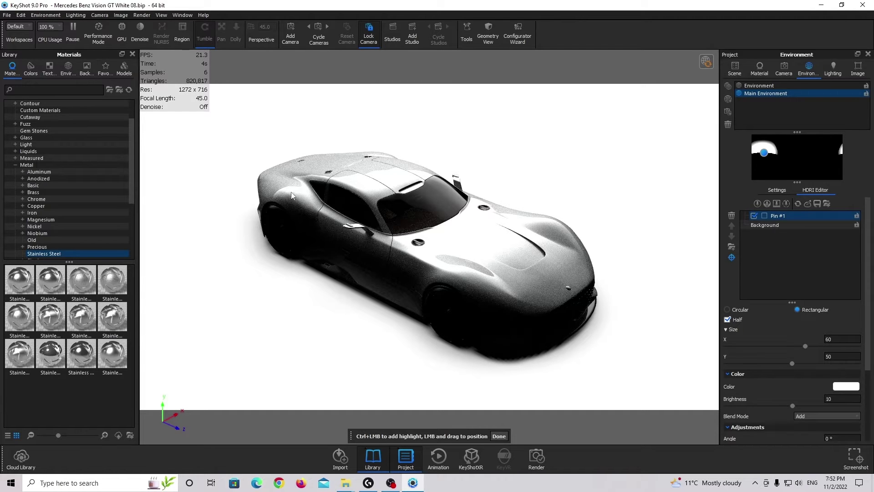
- Place the pin's highlight on the car's door side, with azimuth 103.32° and elevation -39.78°
click(347, 235)
click(332, 233)
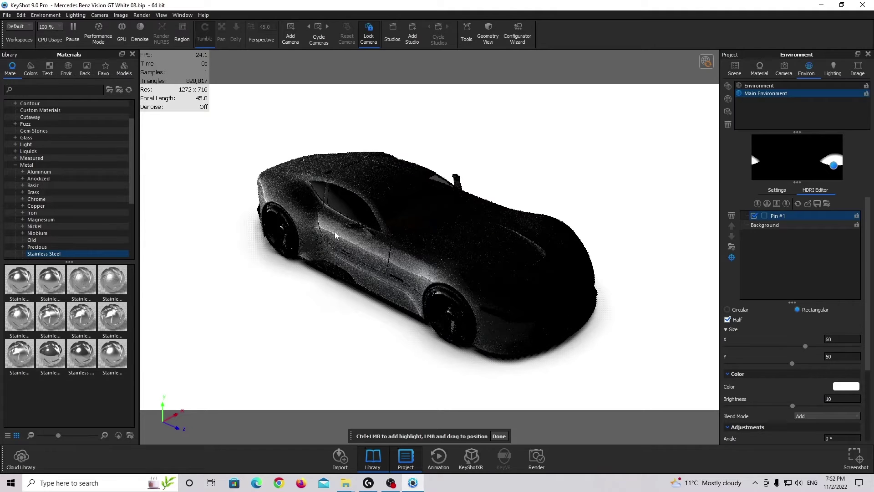
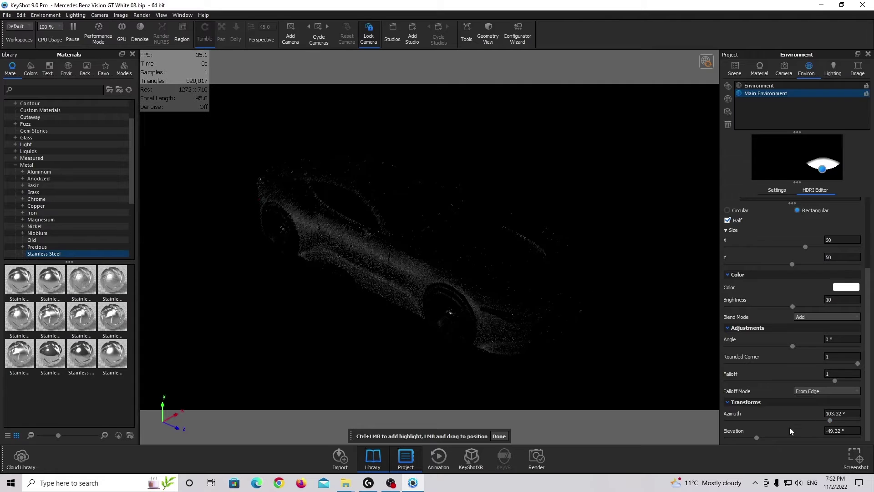
drag(757, 438, 763, 437)
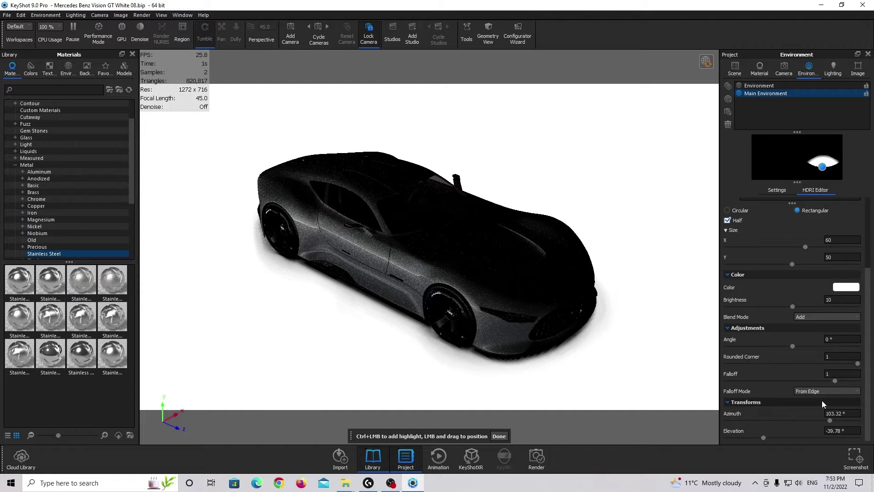
drag(832, 422, 832, 422)
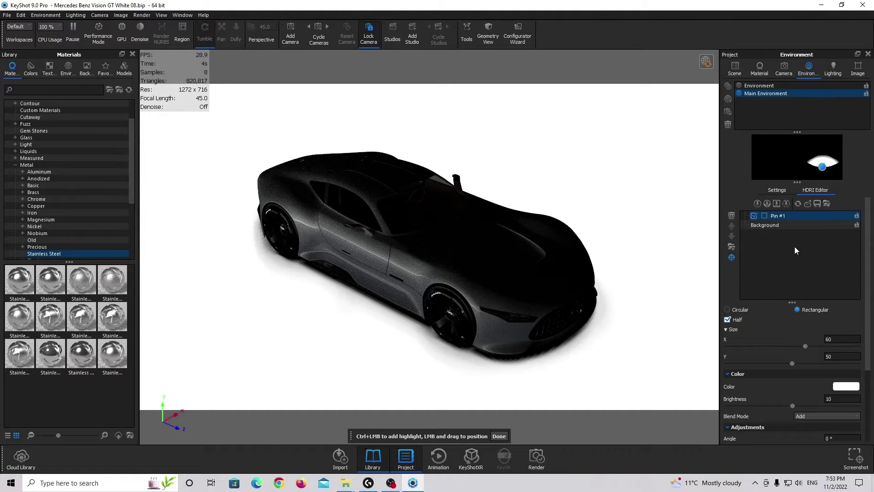
- Duplicate the first pin and move the copy directly above it in the HDRI preview
right_click(824, 168)
click(833, 173)
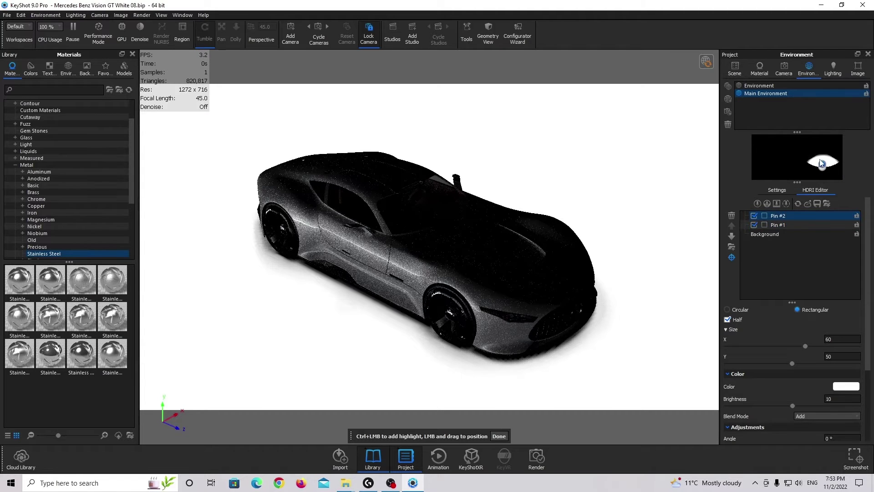
drag(821, 163, 821, 145)
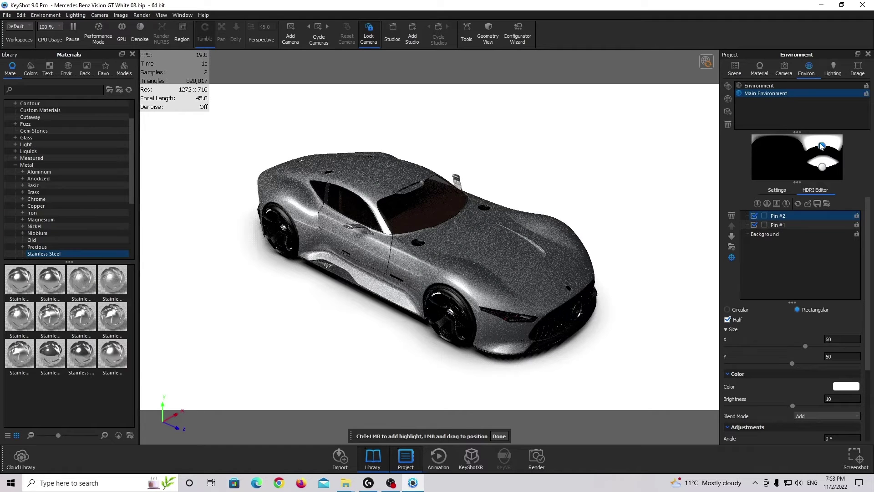
- Set the second pin's X size to 80, its azimuth to 96.12° and its elevation to 55.44°
click(852, 338)
text(5080)
key(Return)
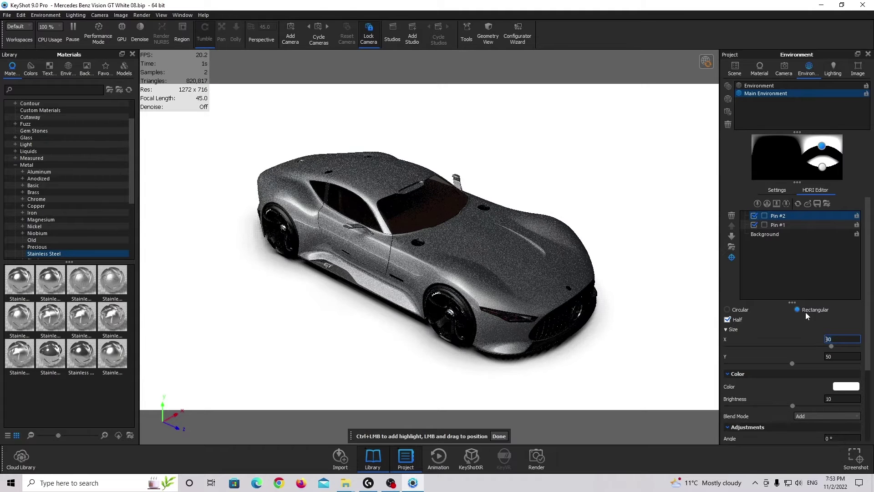
scroll(805, 319, down, 2)
scroll(807, 324, down, 5)
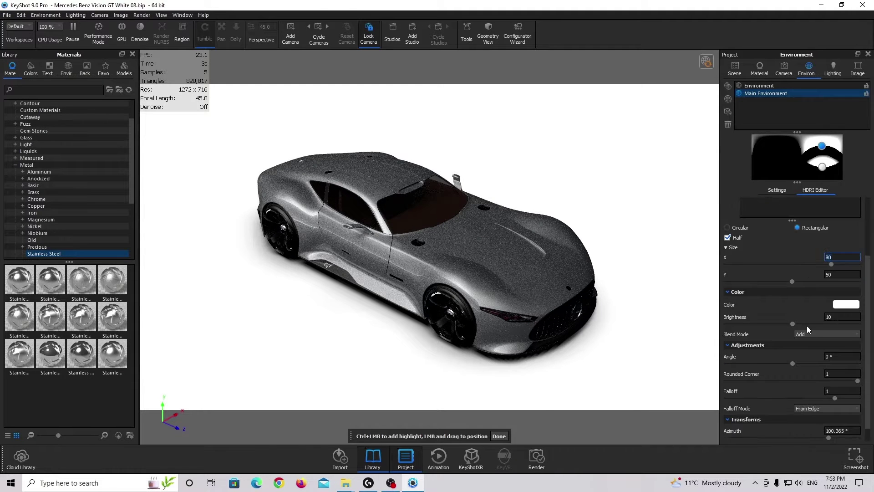
mouse_move(829, 422)
mouse_down()
mouse_move(820, 421)
mouse_move(828, 421)
mouse_up()
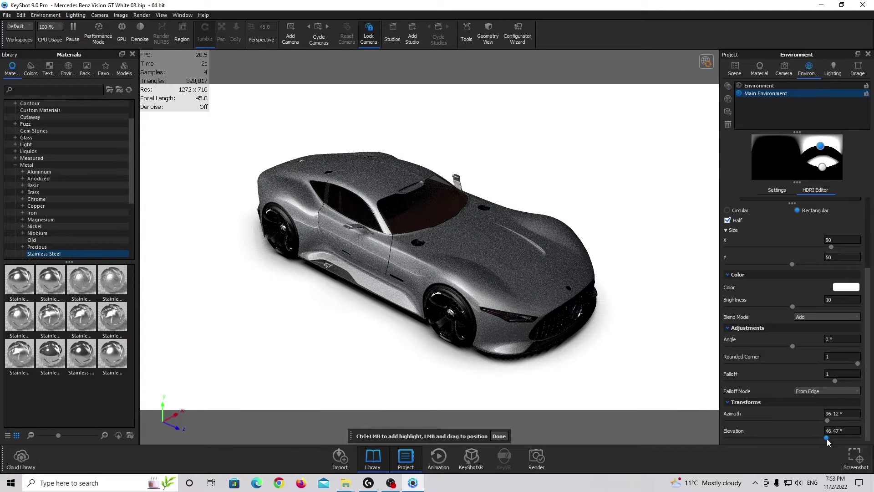
mouse_move(827, 438)
mouse_down()
mouse_move(834, 437)
mouse_move(812, 433)
mouse_move(833, 432)
mouse_up()
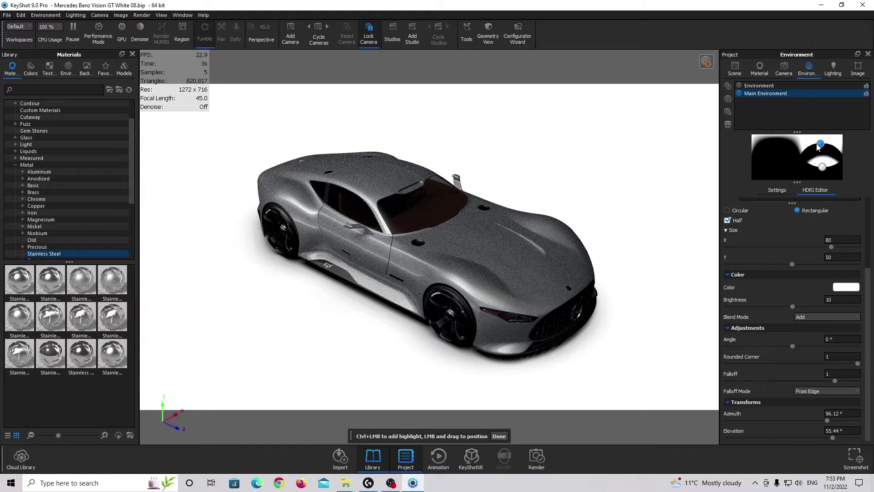
- Duplicate the upper pin and position the copy on the opposite half of the HDRI, at about -86° azimuth and -35° elevation
drag(819, 145, 767, 152)
drag(508, 208, 583, 232)
drag(503, 209, 487, 238)
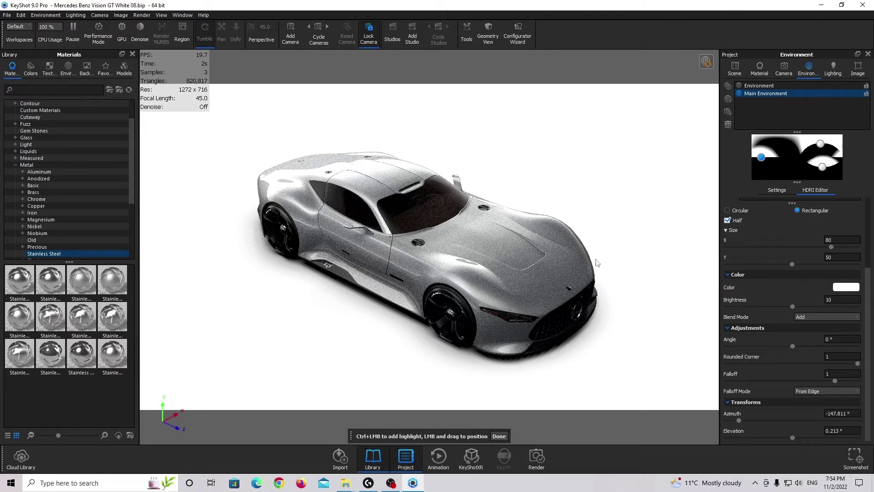
drag(759, 159, 773, 165)
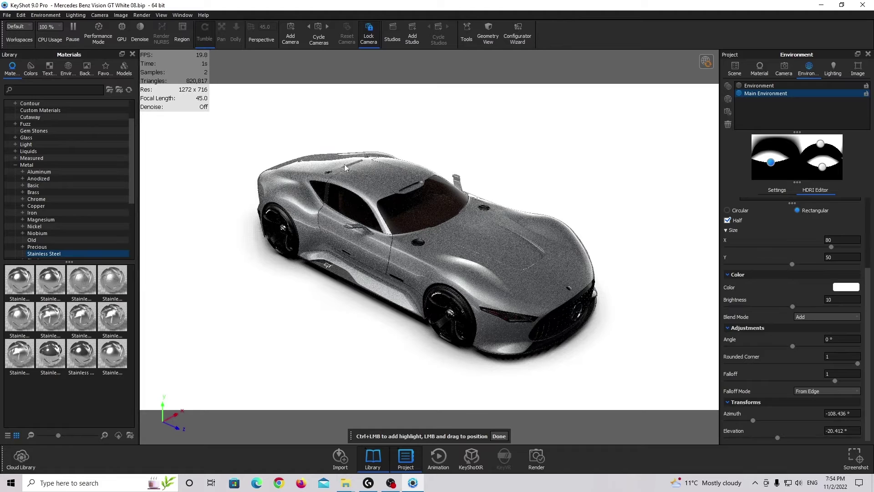
drag(770, 163, 776, 169)
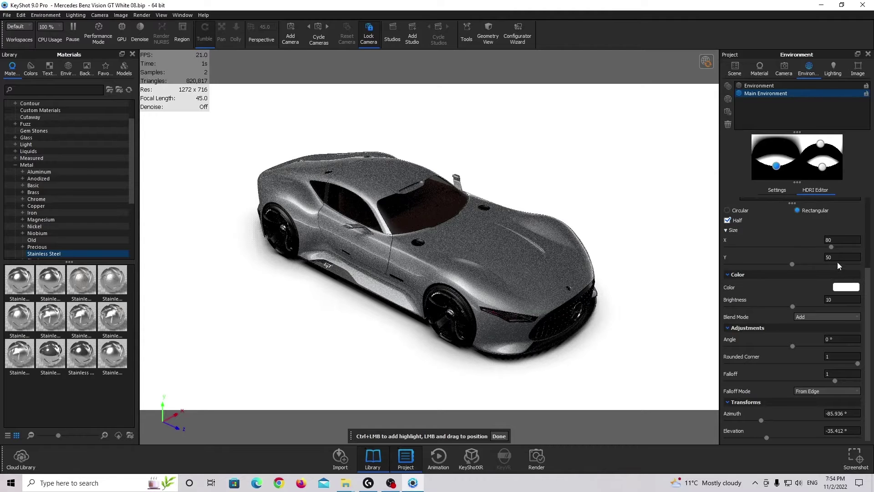
- Set the third pin's Y size to 40, its brightness to 4, its azimuth to -79.56° and its elevation to -27.36°
text(40)
key(Return)
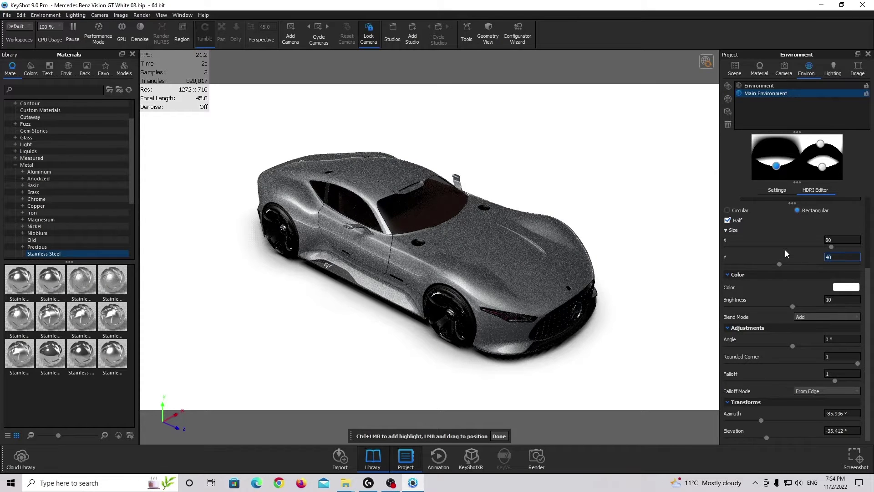
key(Tab)
key(Tab)
text(4)
key(Return)
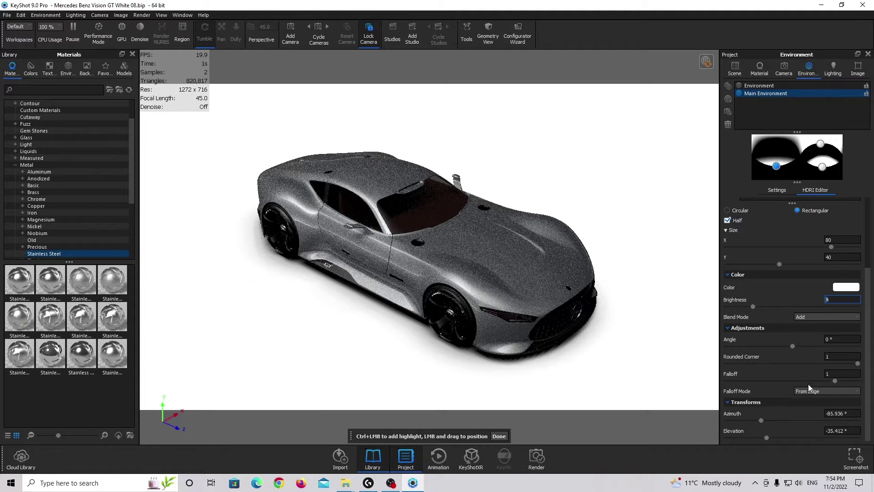
drag(761, 421, 771, 436)
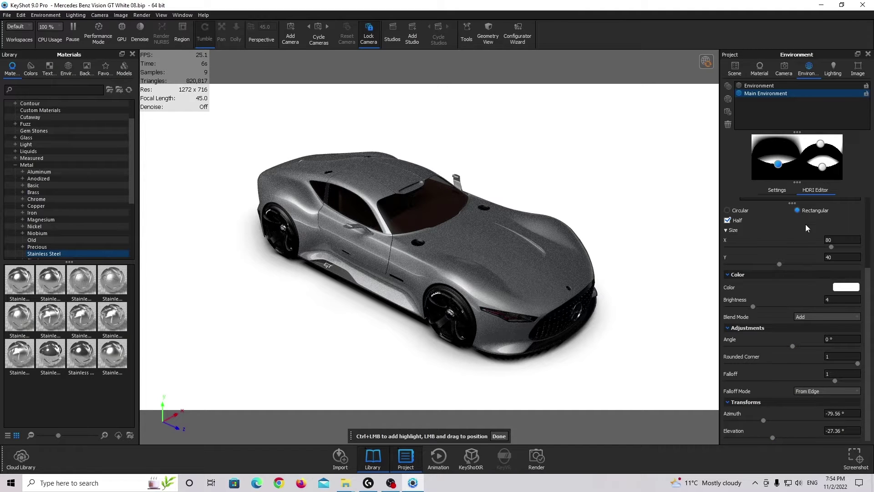
- Delete the extra rectangular pin copy and add a circular pin in the HDRI's upper half, at about -99° azimuth
drag(775, 171, 776, 148)
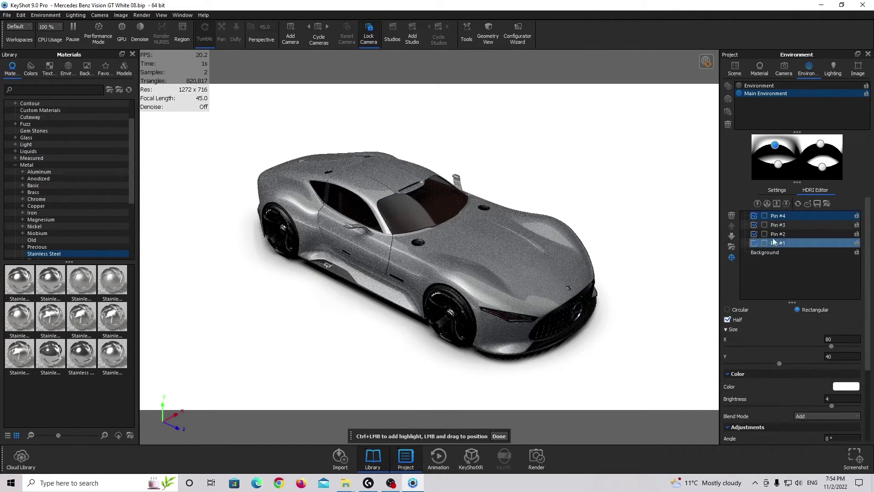
click(731, 215)
click(763, 204)
drag(795, 156, 772, 146)
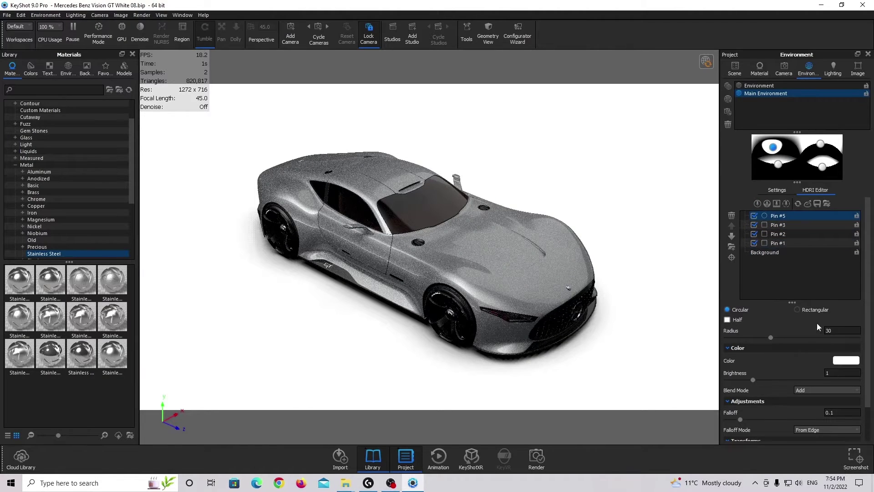
- Set the circular pin's falloff to 1 and its brightness to 4
scroll(778, 367, down, 2)
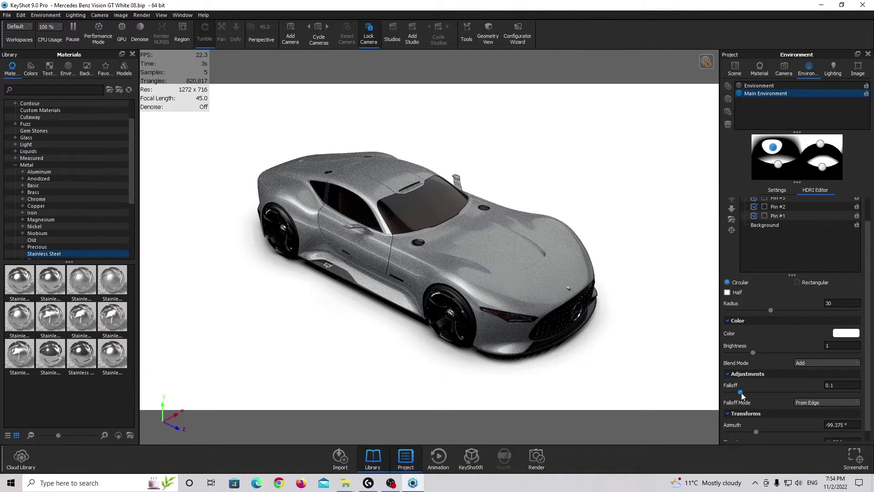
drag(741, 392, 845, 391)
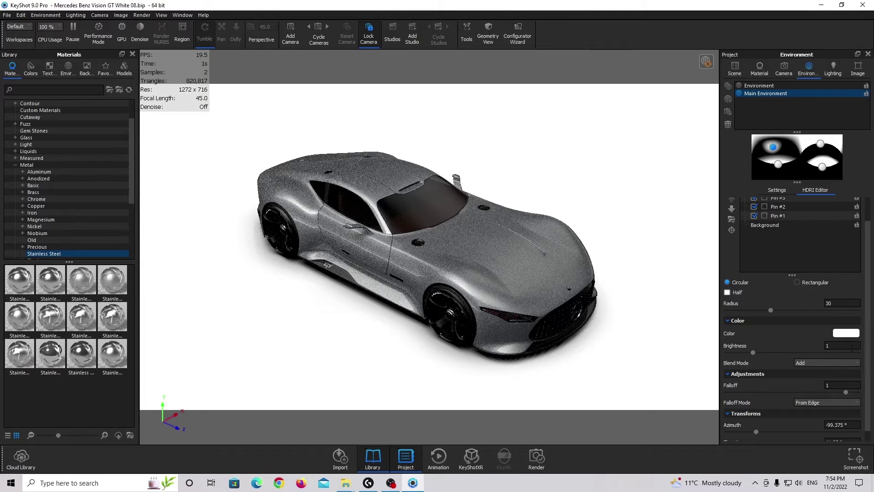
click(842, 345)
text(4)
key(Return)
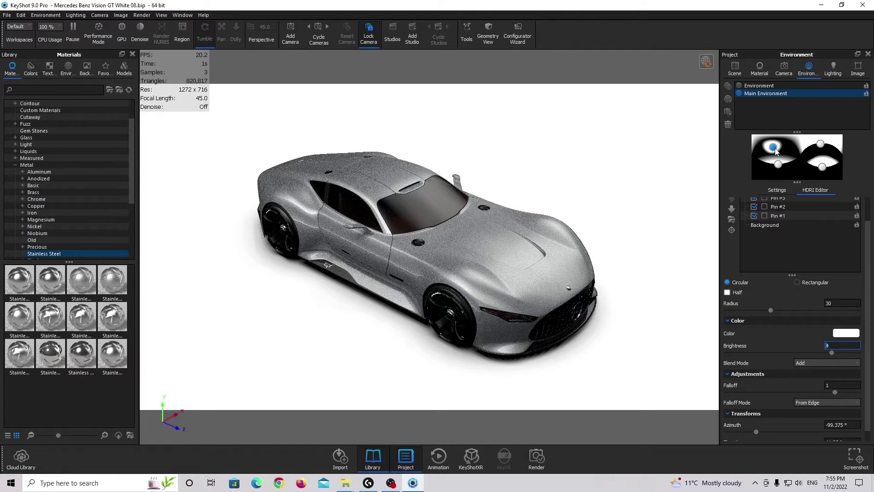
- Reposition the circular pin above the lower rectangular pin, setting its azimuth to -70.92° and its elevation to 48.06°
drag(775, 150, 781, 151)
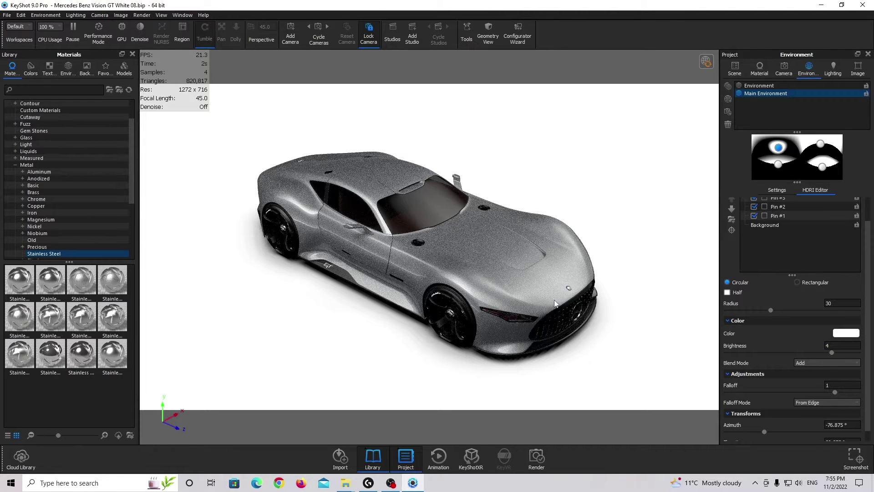
scroll(796, 364, down, 1)
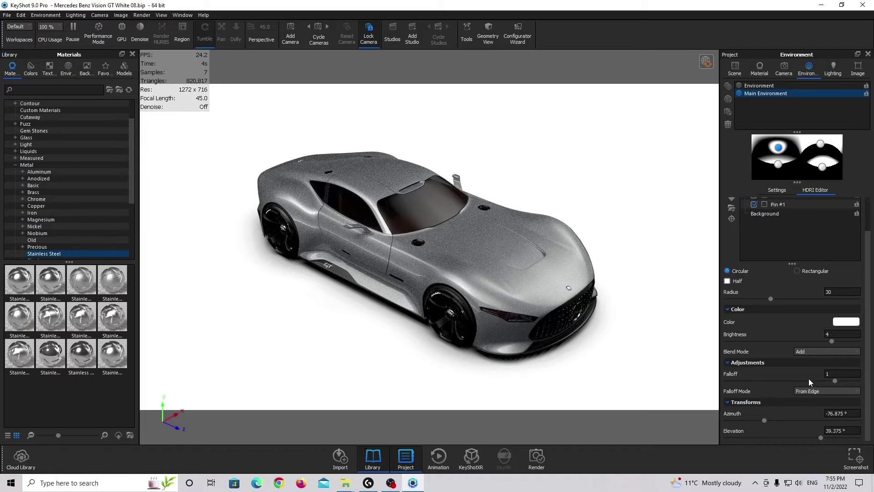
click(765, 420)
drag(766, 421, 768, 421)
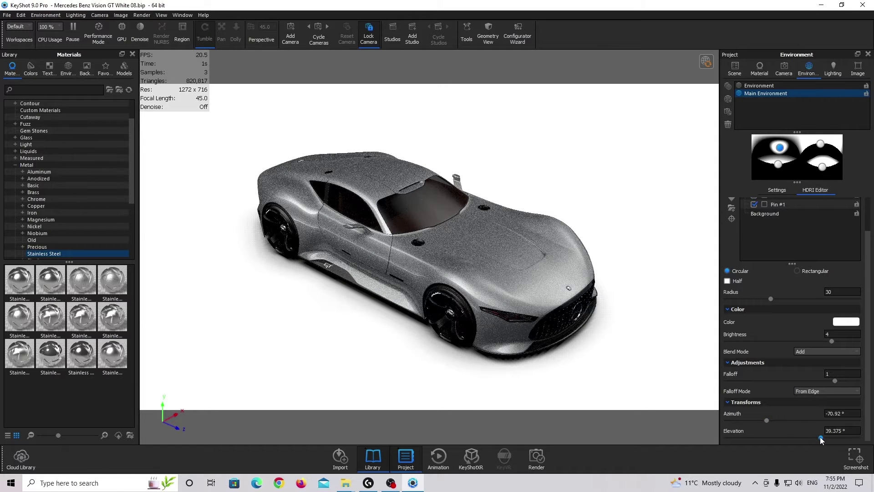
drag(820, 437, 826, 436)
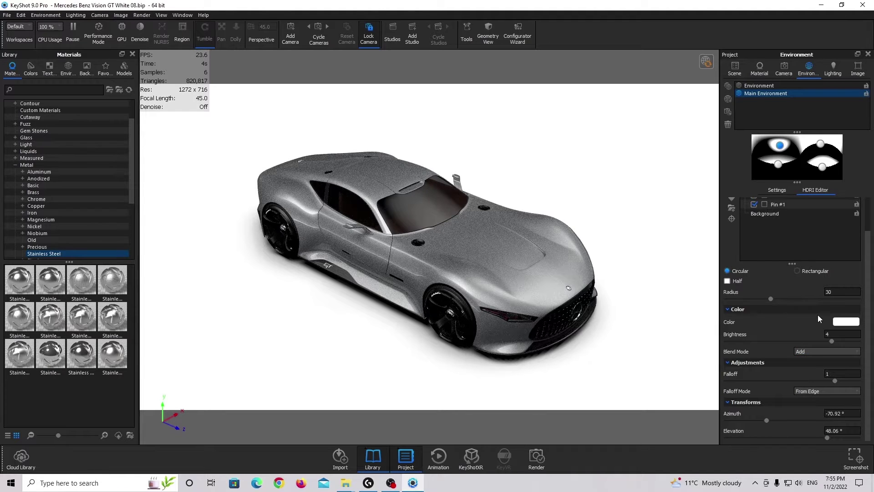
- Duplicate the circular pin and move the copy toward the middle of the HDRI, at about -9° azimuth and 18° elevation
right_click(781, 150)
click(796, 156)
drag(781, 149, 799, 157)
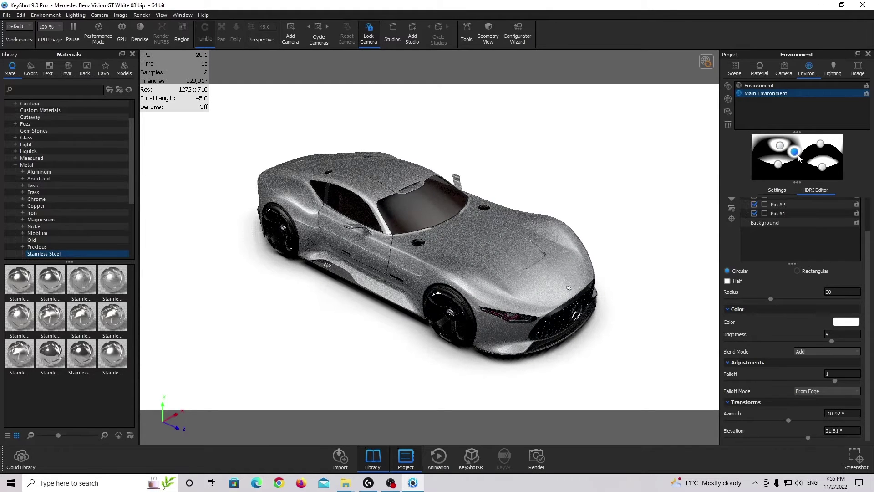
drag(800, 152, 798, 159)
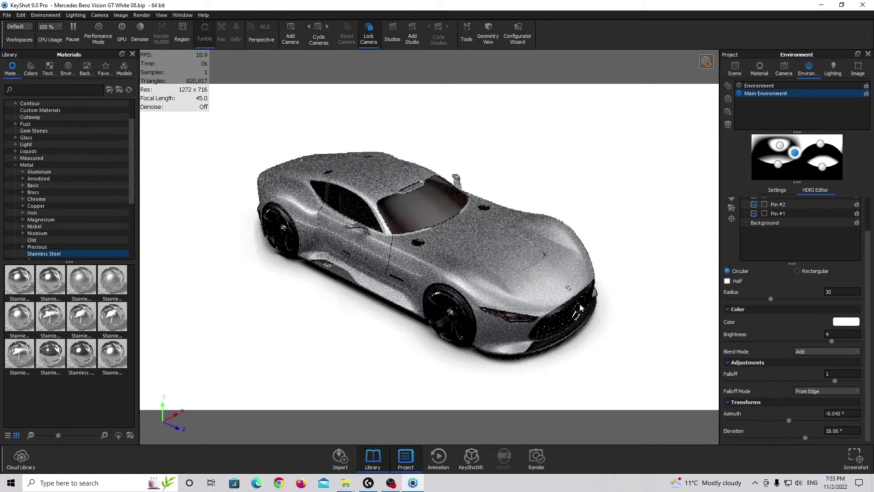
- Place the copied pin's highlight on the car's front end and fine-tune it to -30.6° azimuth and 11.52° elevation
click(736, 218)
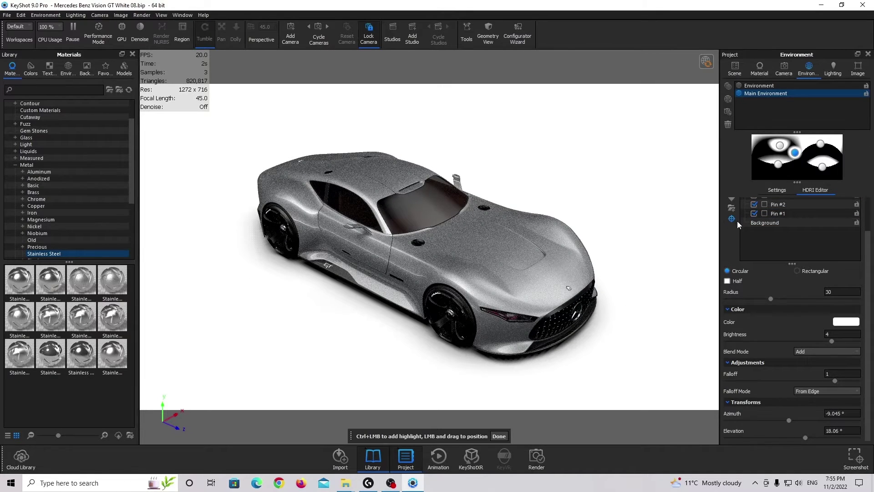
drag(564, 309, 562, 311)
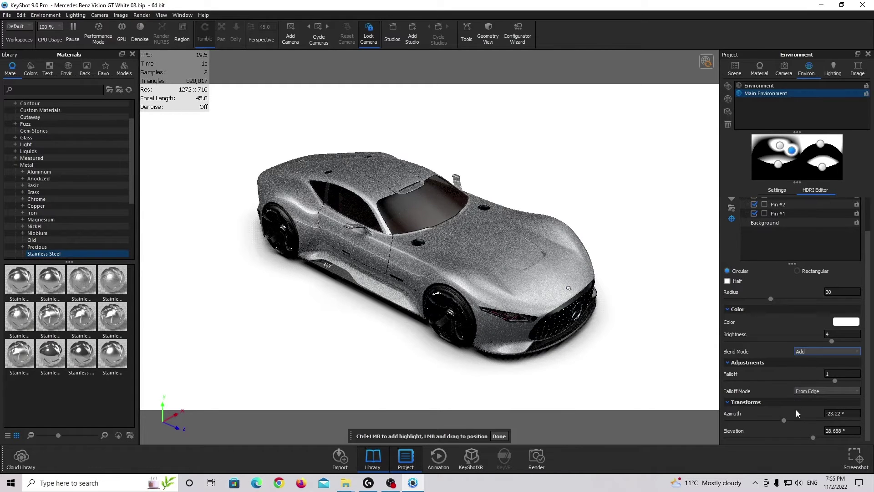
drag(785, 419, 799, 436)
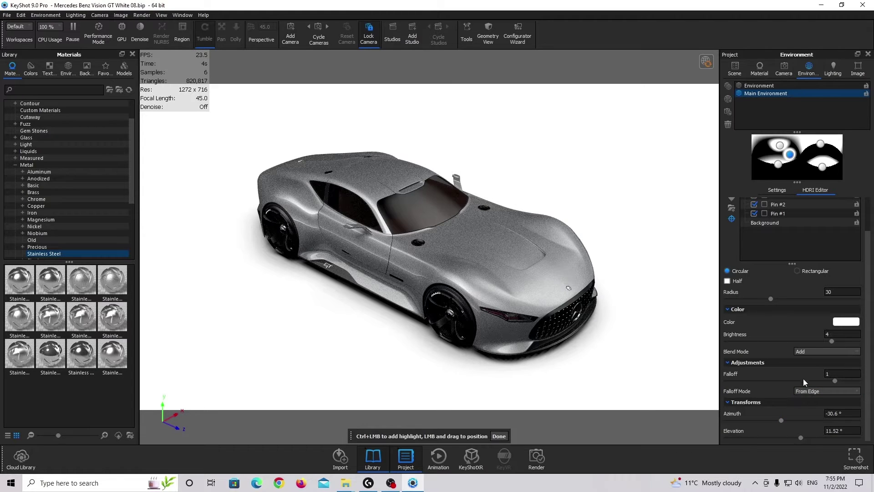
- Duplicate the front-end pin, place the copy's highlight on the car's rear side, and set it to 159.84° azimuth and 26.64° elevation
right_click(790, 157)
click(806, 163)
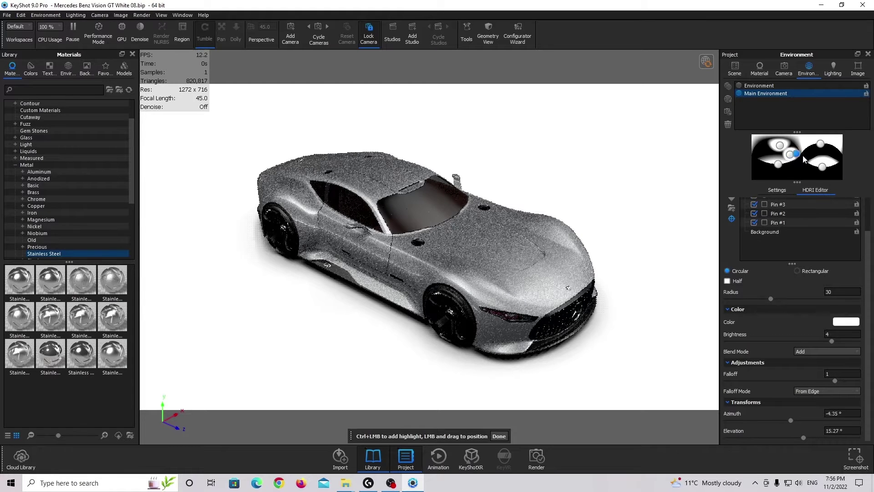
drag(811, 157, 836, 151)
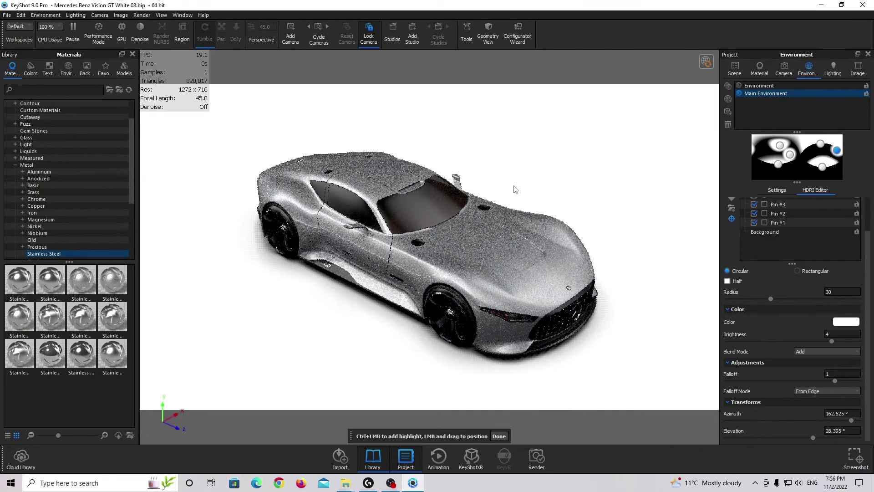
drag(294, 178, 310, 182)
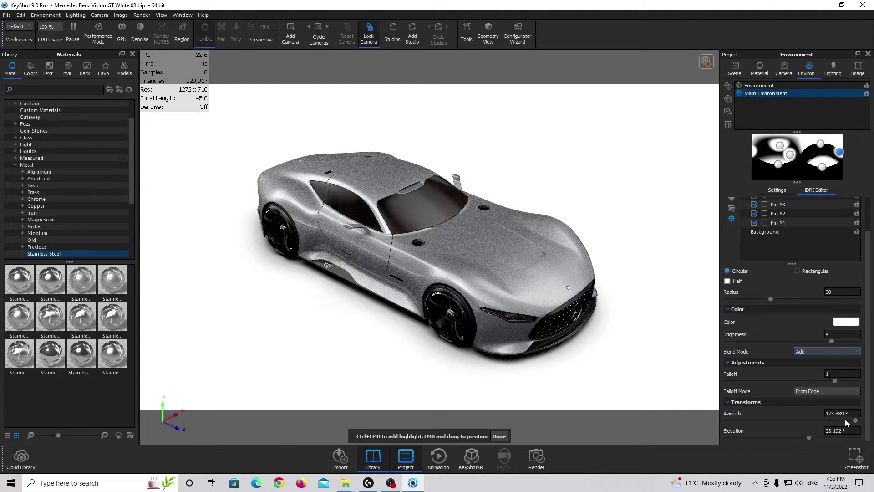
drag(856, 420, 853, 423)
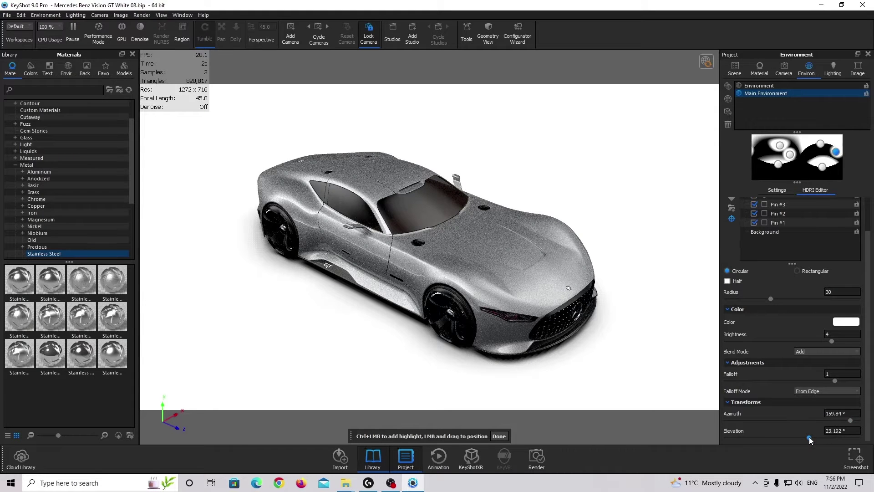
drag(809, 437, 812, 437)
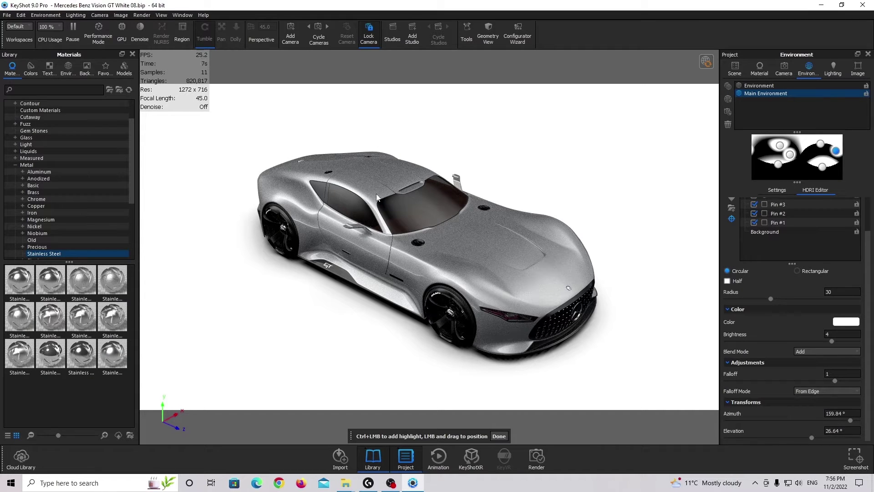
- Duplicate the rear-side pin, move the copy to the HDRI's opposite side, and set it to -122.4° azimuth and 41.76° elevation
right_click(836, 151)
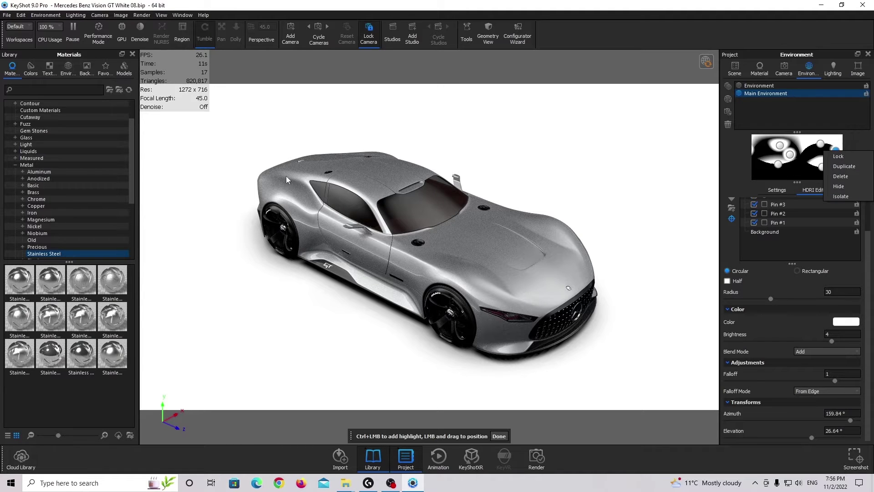
click(844, 166)
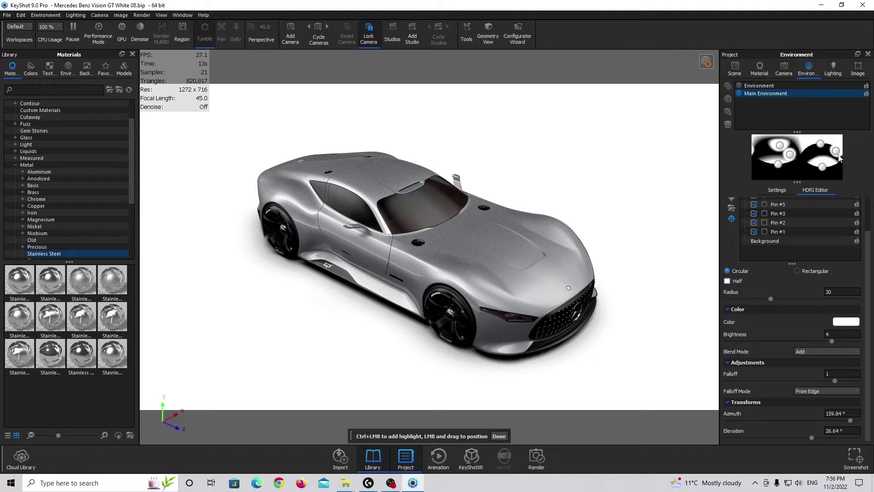
drag(837, 151, 761, 151)
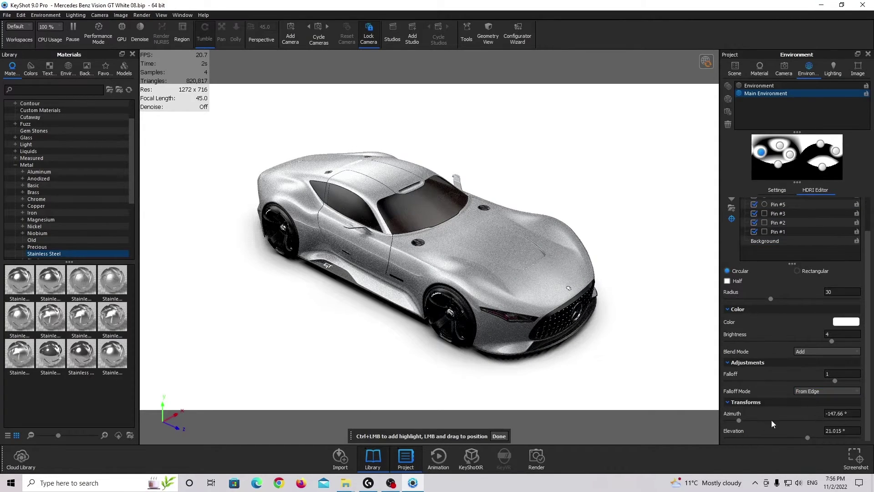
drag(735, 420, 747, 422)
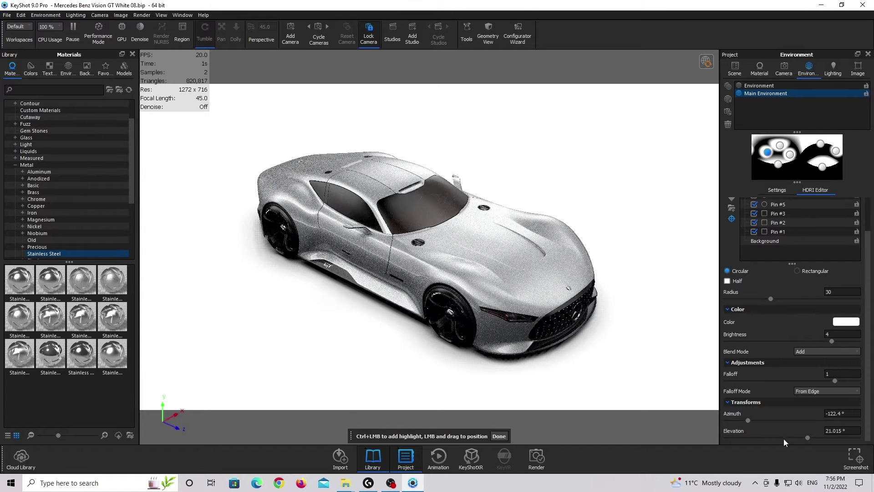
drag(808, 437, 823, 437)
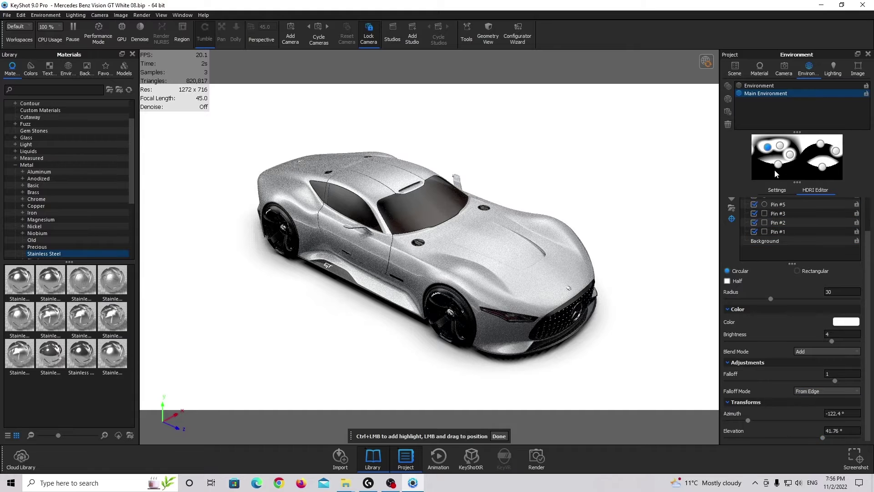
- Duplicate this pin below the first rectangular pin, set the copy to 96.12° azimuth and -61.2° elevation, and finish highlight placement
click(767, 146)
right_click(768, 145)
click(772, 150)
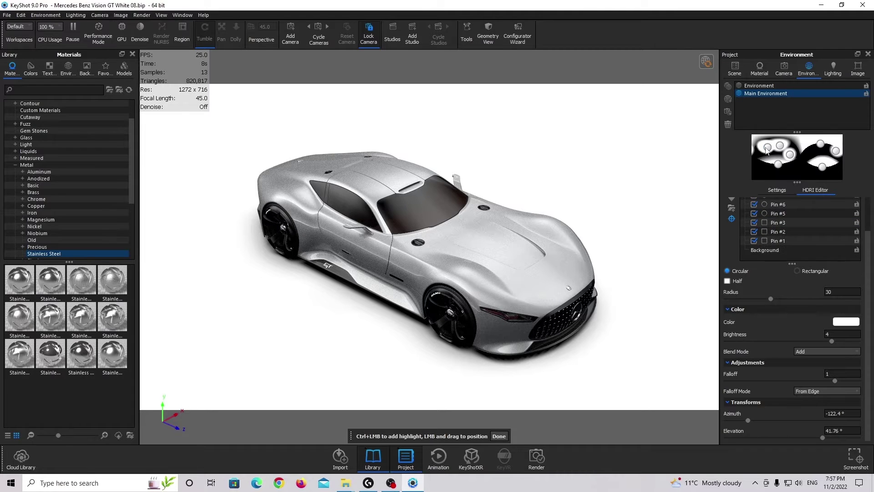
drag(767, 151, 822, 170)
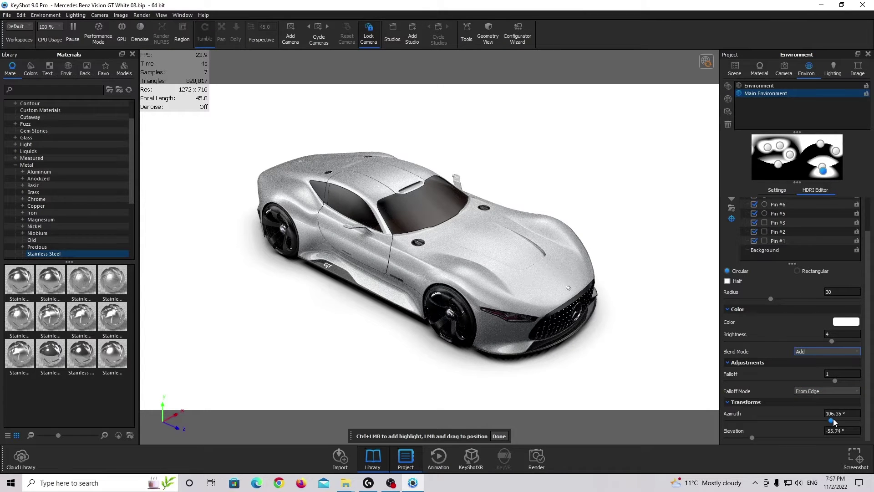
drag(831, 420, 826, 420)
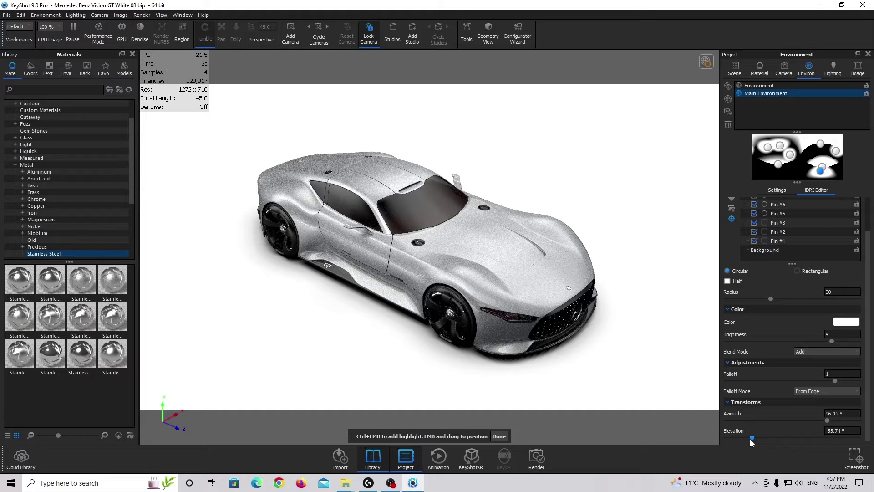
drag(749, 438, 745, 439)
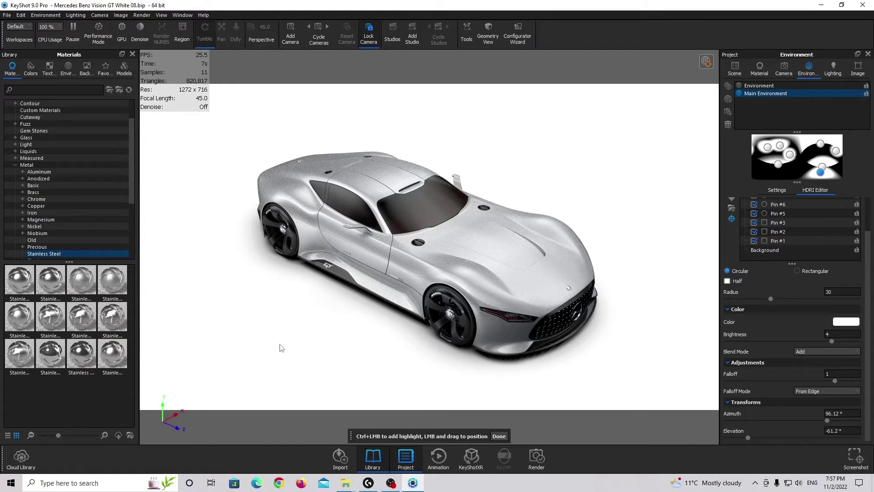
click(499, 436)
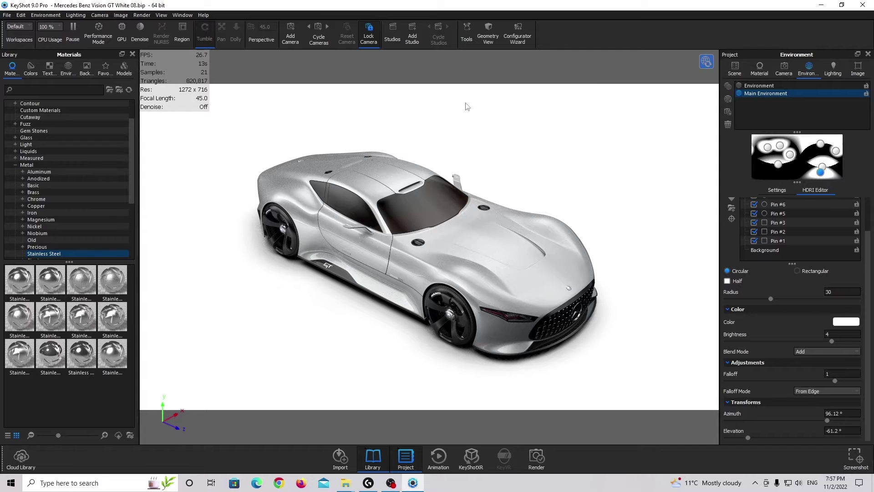
click(312, 211)
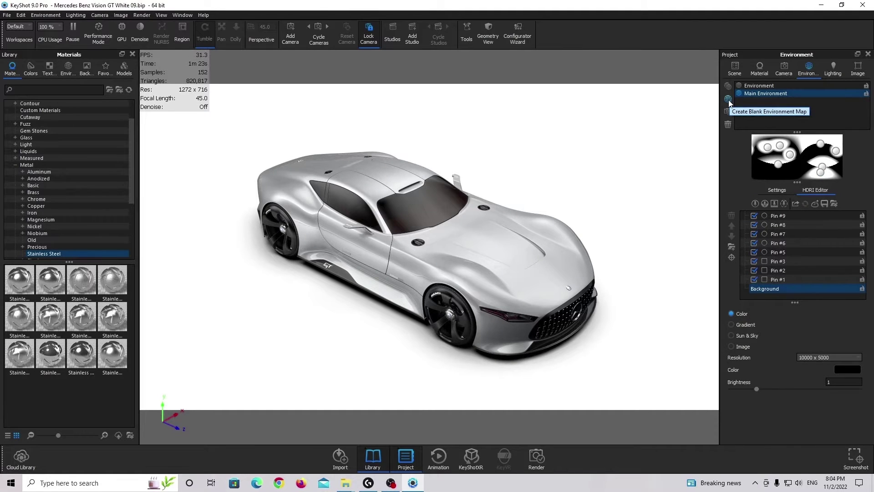
- Create a blank environment map named "Shadow Environment" and switch back to Main Environment
click(728, 100)
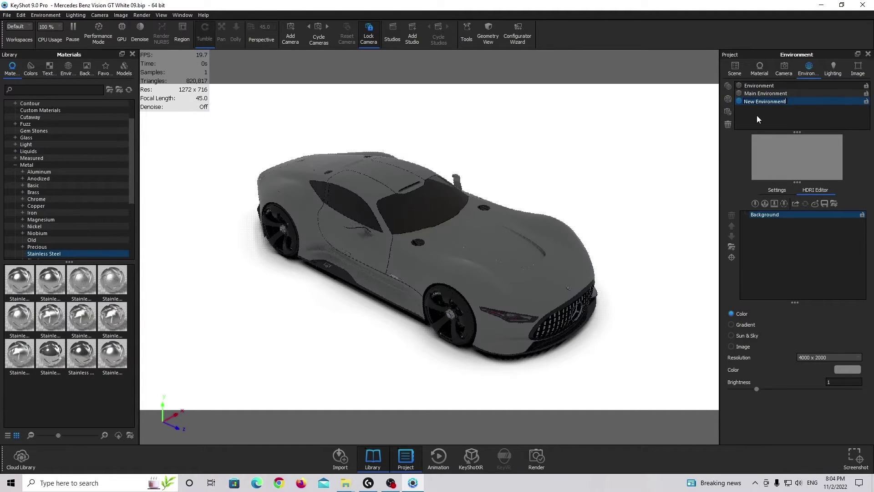
text(Shadow Environ)
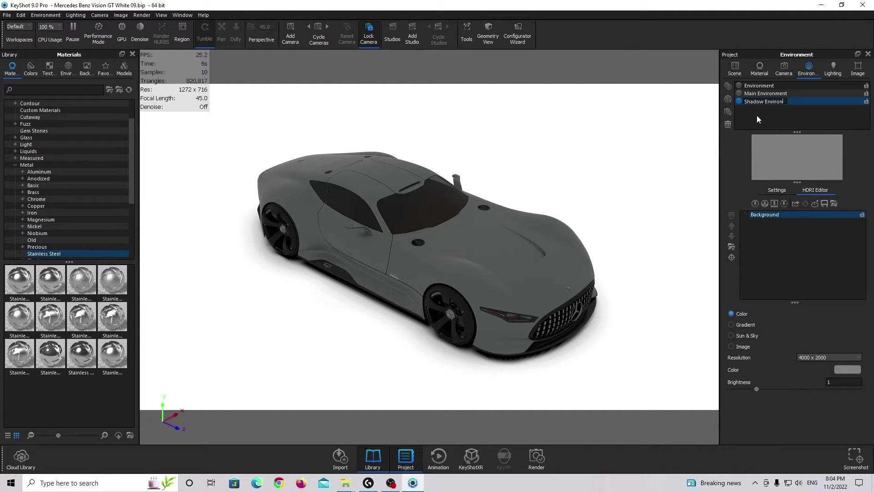
text(ment)
key(Return)
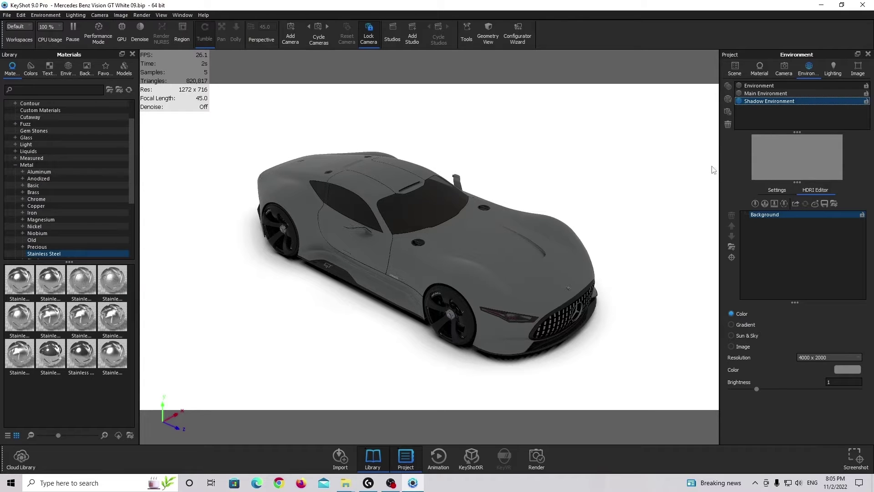
click(774, 93)
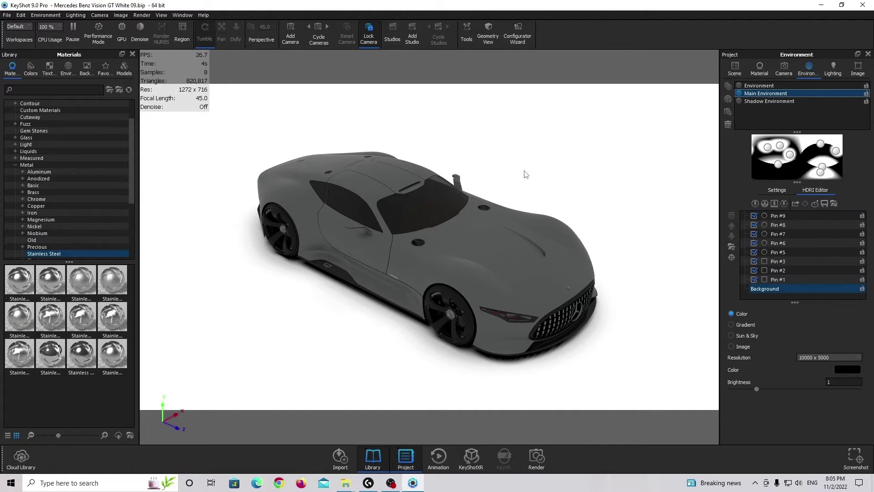
ctrl+click(809, 101)
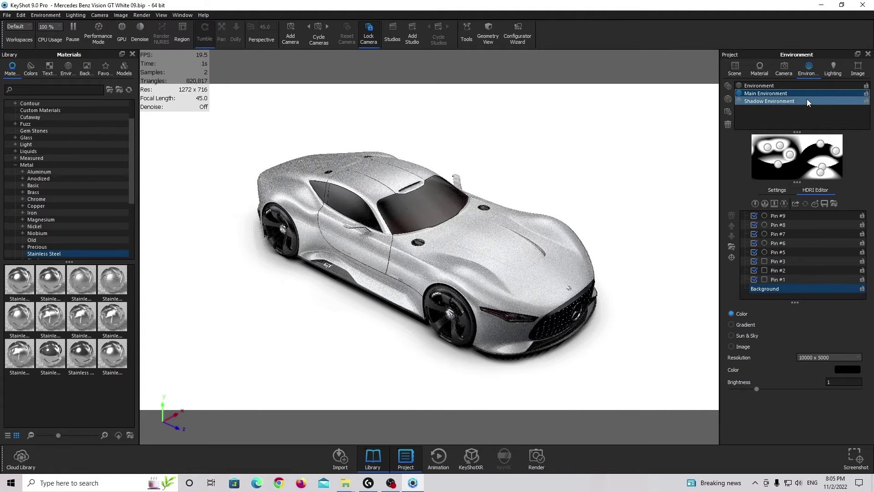
- Compare the car under Main Environment and Shadow Environment, finishing with Shadow Environment active
click(808, 101)
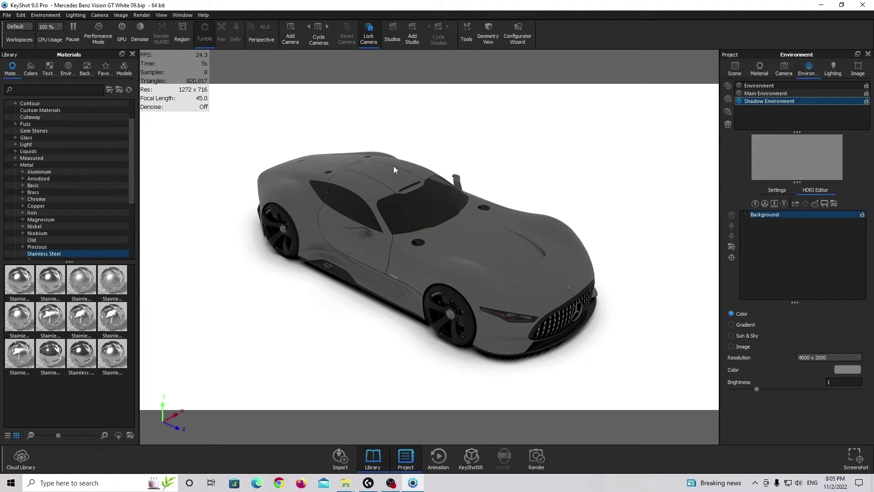
click(790, 94)
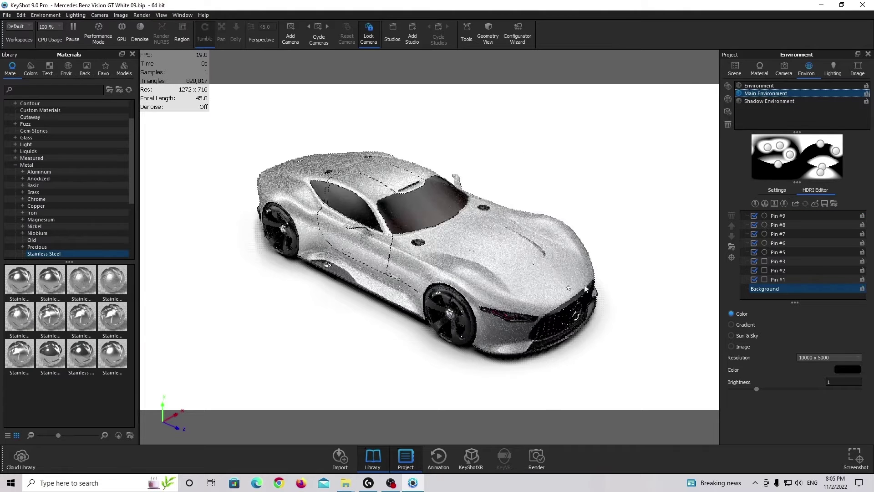
ctrl+click(783, 102)
click(784, 102)
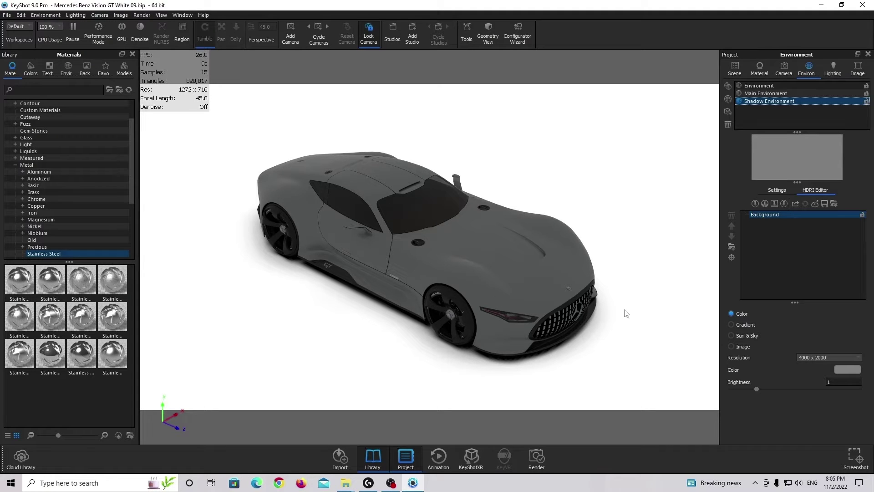
- Add a plane to the scene beneath the car, set its scale to 1000, and accept the placement
click(21, 15)
mouse_move(55, 49)
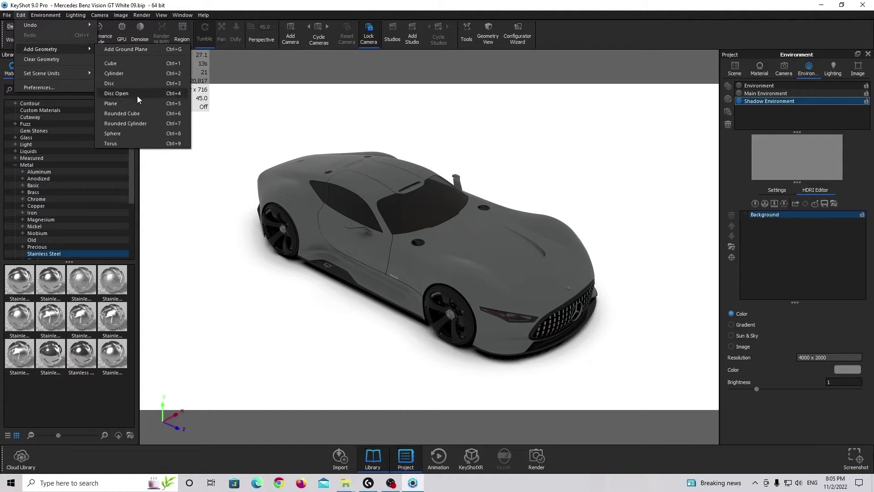
click(130, 103)
click(734, 68)
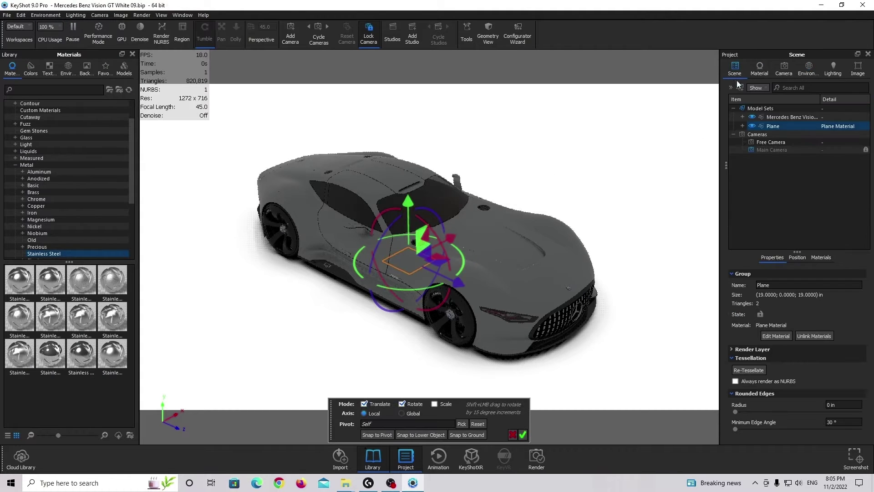
click(797, 257)
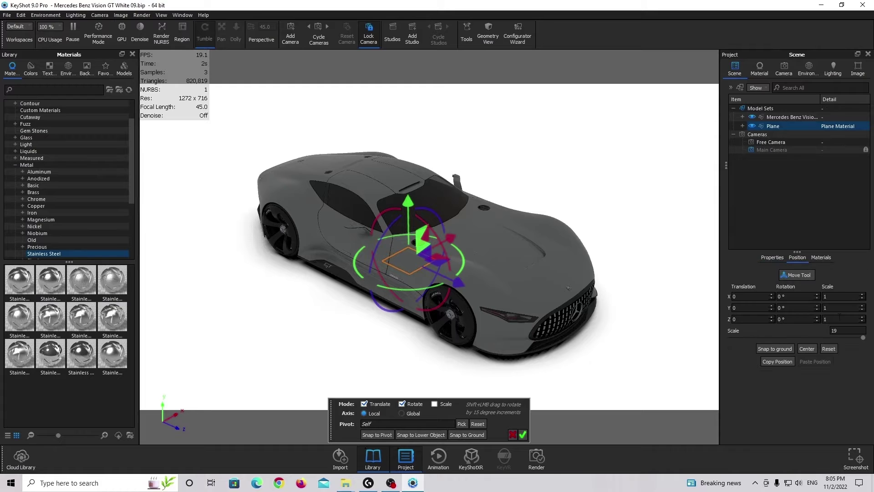
click(846, 330)
text(1000)
key(Return)
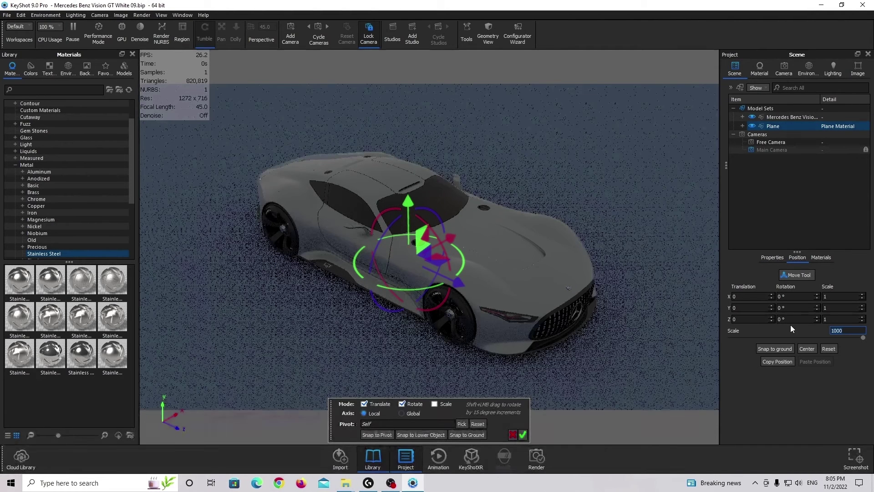
click(522, 435)
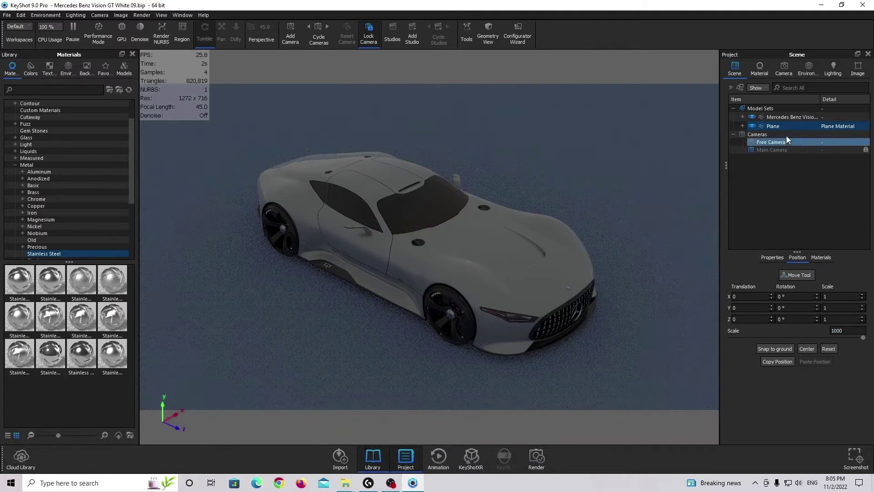
- Set the plane's diffuse material colour to pure white, #FFFFFF
double_click(562, 171)
click(835, 118)
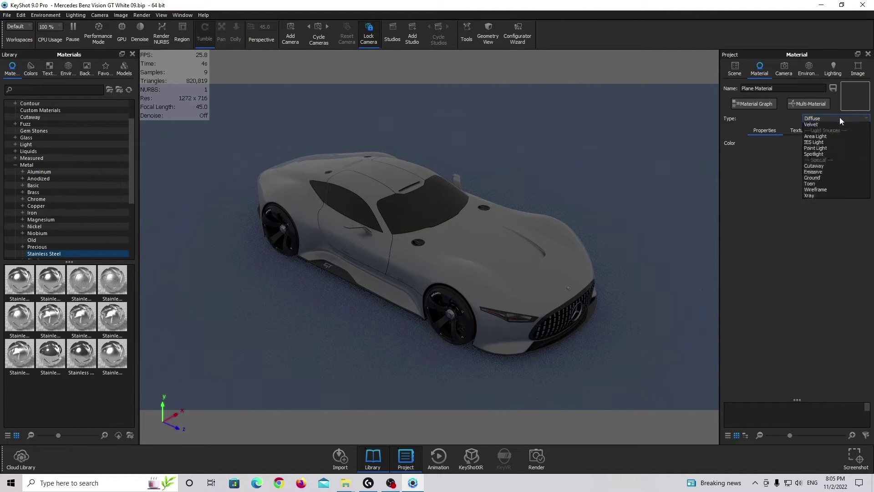
key(Escape)
click(850, 143)
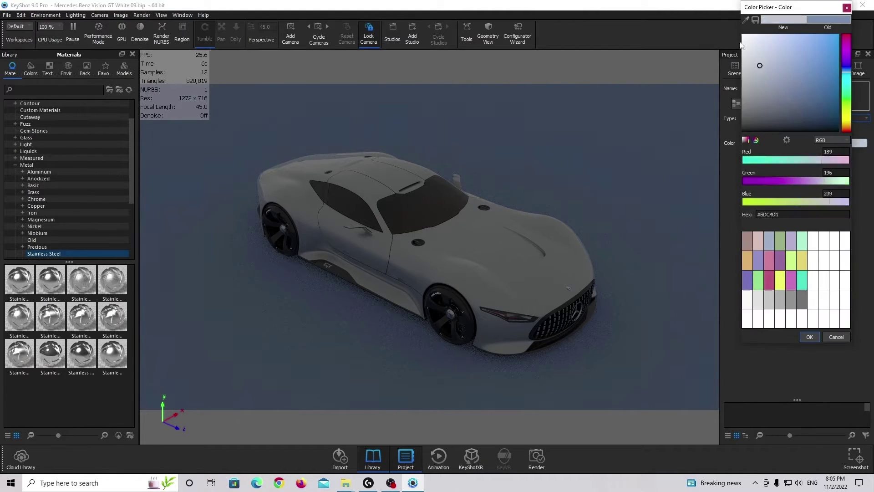
click(745, 20)
click(629, 6)
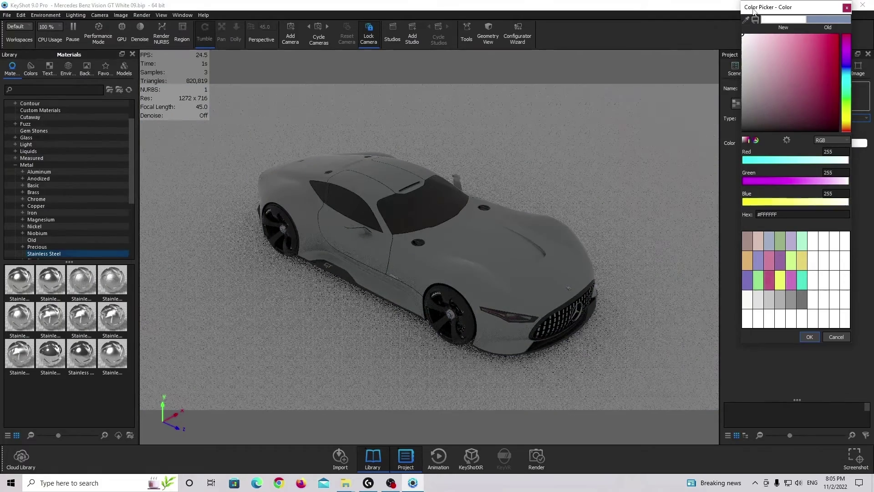
click(548, 406)
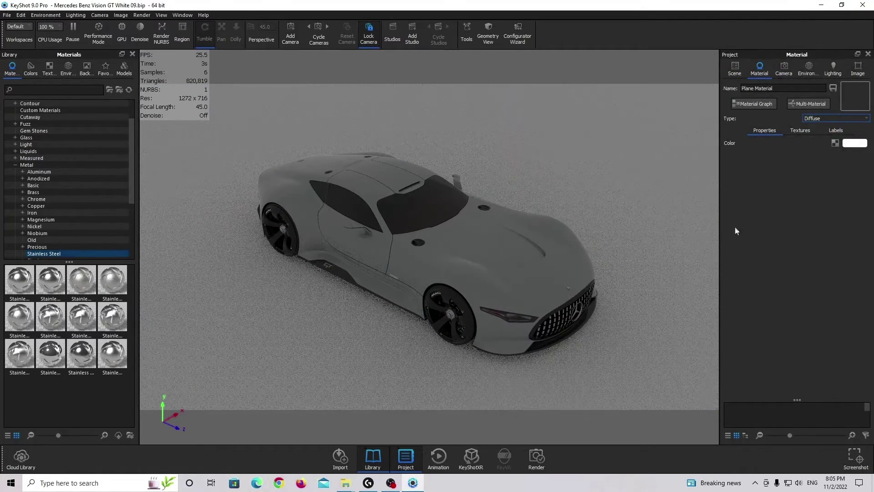
- Set the Shadow Environment background to 10000 x 5000 resolution with a pure black colour, #000000
click(809, 71)
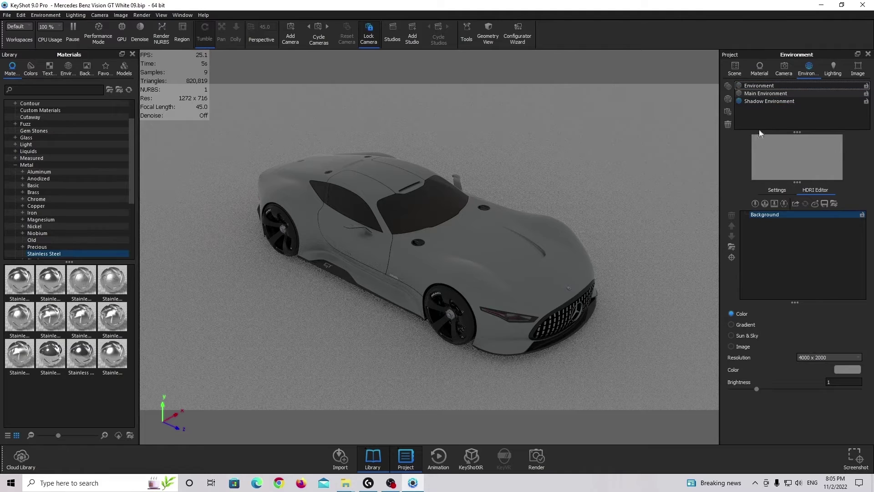
click(819, 359)
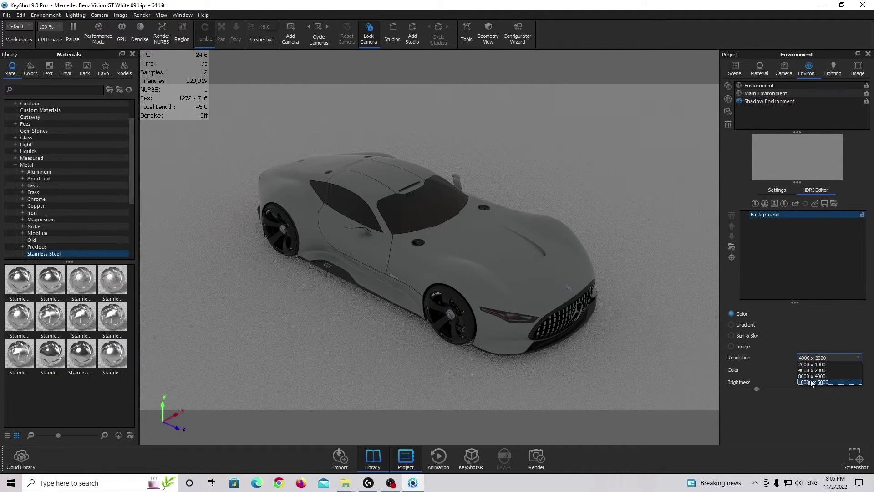
click(812, 381)
click(840, 369)
drag(549, 179, 541, 200)
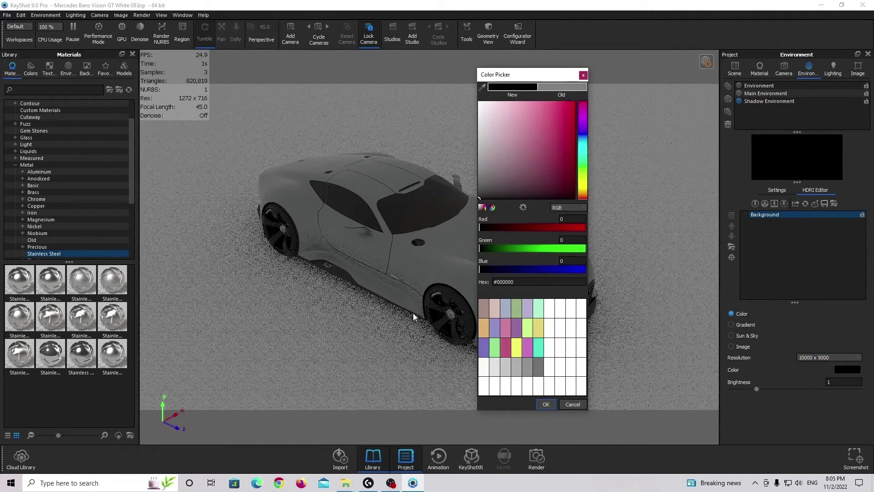
click(546, 404)
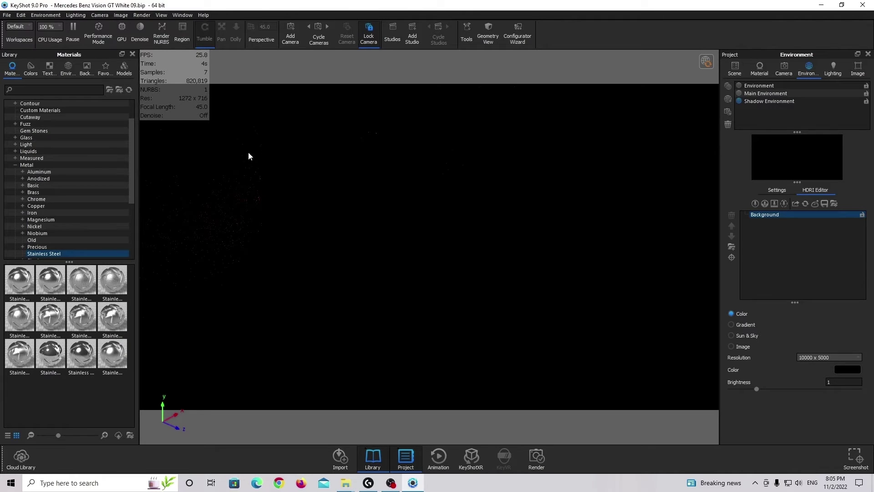
- Add a circular pin to Shadow Environment with a radius of 1 and a brightness of 2500
click(755, 205)
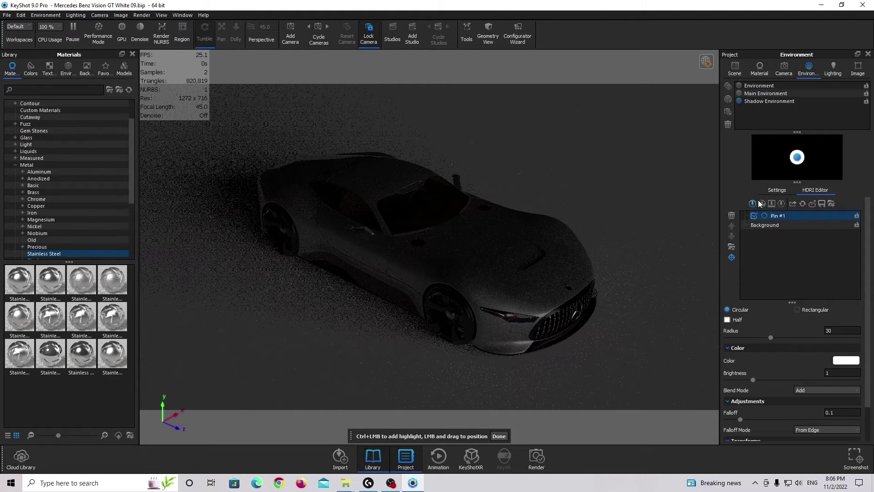
double_click(837, 329)
text(1)
key(Return)
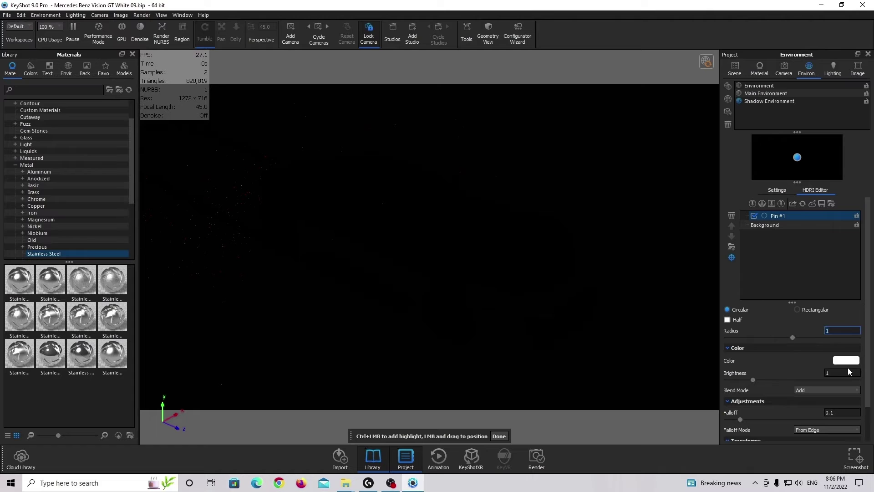
click(849, 372)
text(1000)
key(Return)
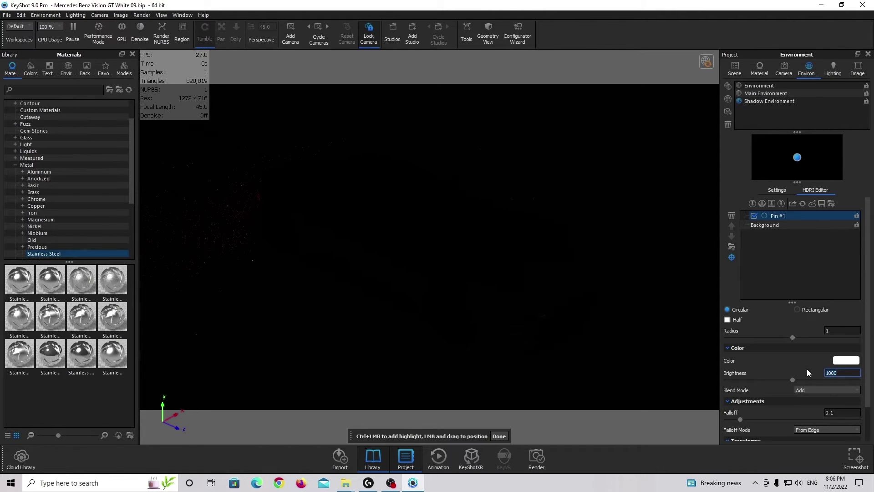
key(ctrl+a)
text(25)
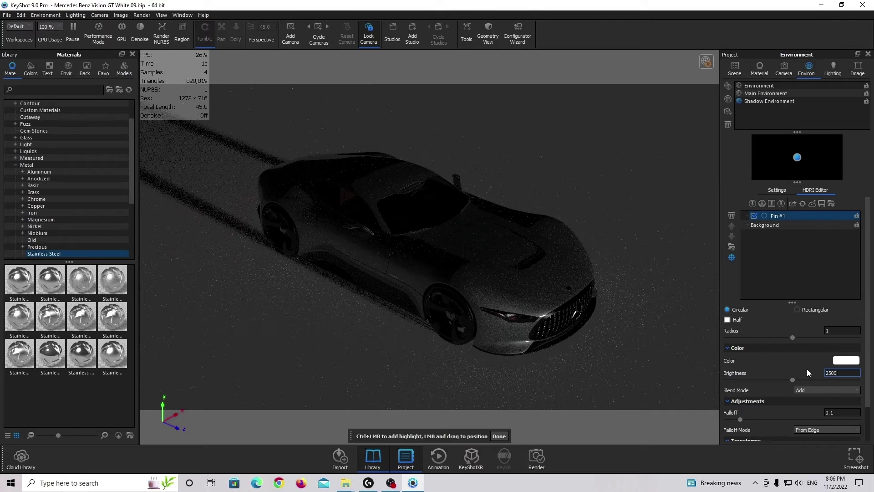
text(00)
key(Return)
- Reposition the shadow pin to -59.76° azimuth and 42.3° elevation to cast a directional shadow beside the car
drag(797, 160, 785, 147)
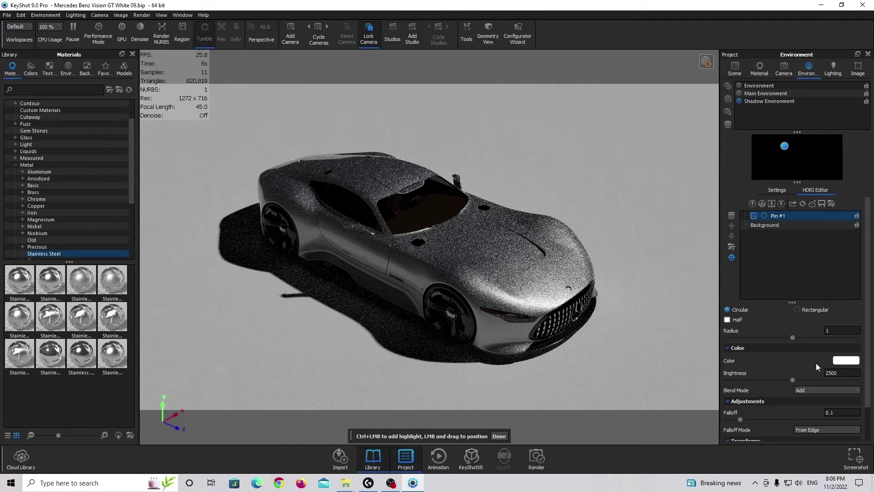
scroll(815, 362, down, 1)
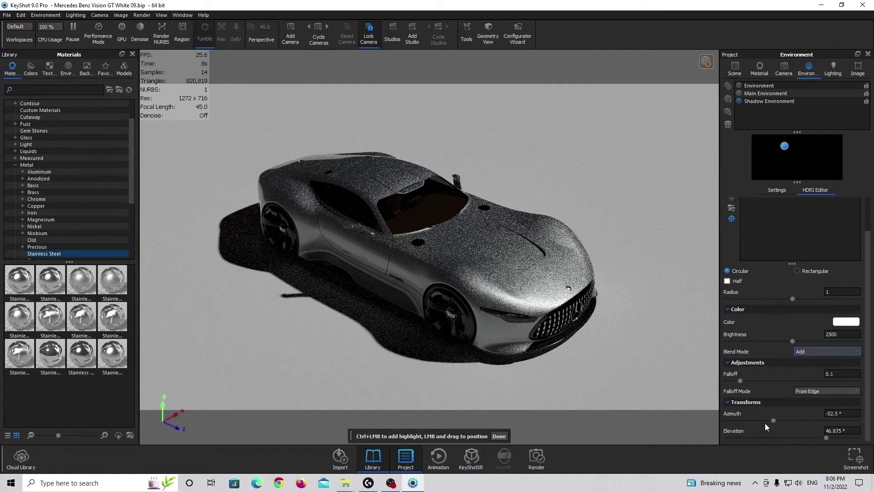
drag(772, 421, 769, 421)
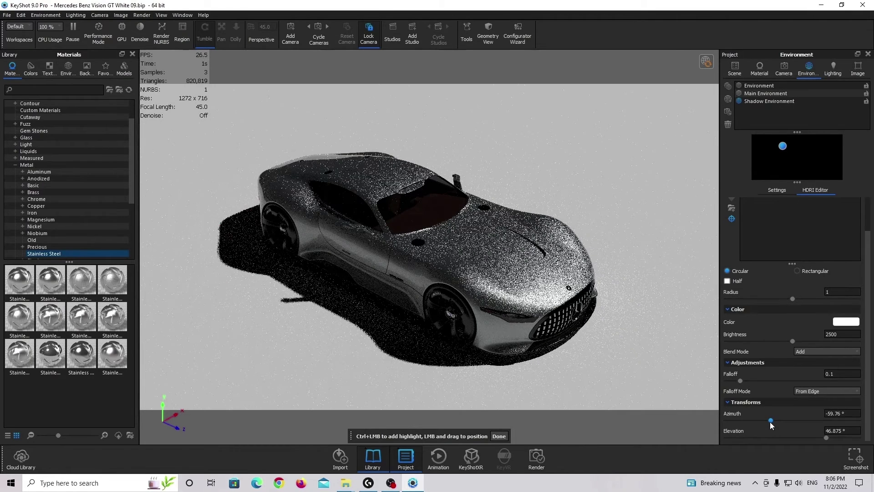
drag(826, 437, 821, 437)
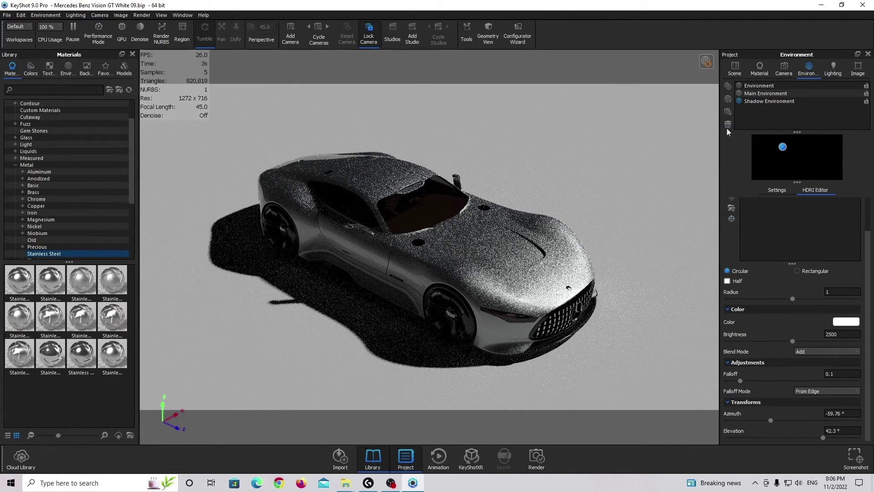
- Switch back to Main Environment and hide the plane beneath the car
click(783, 101)
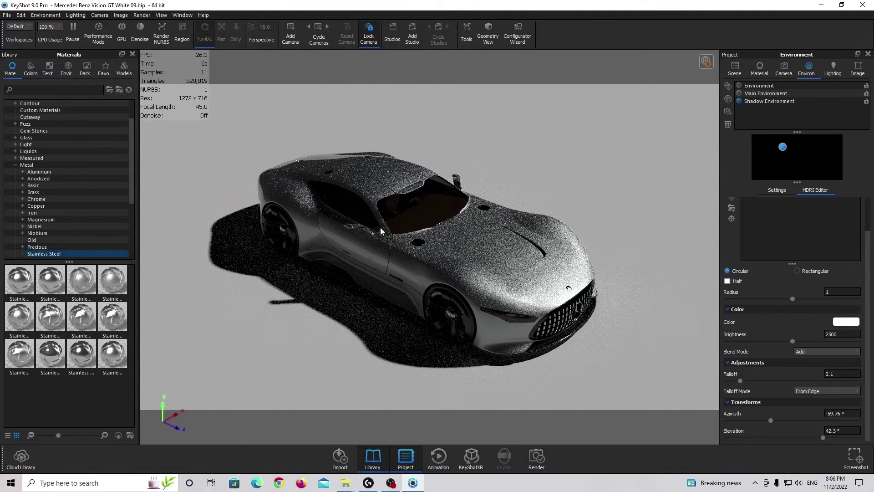
click(786, 94)
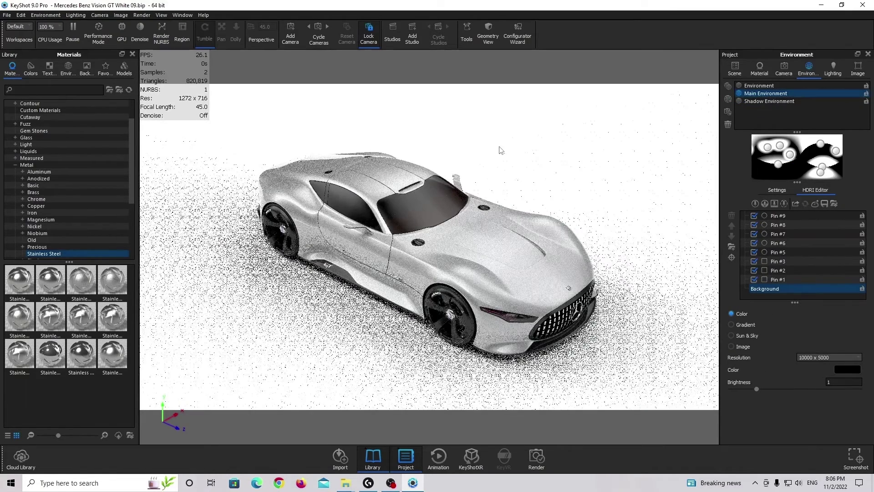
right_click(500, 147)
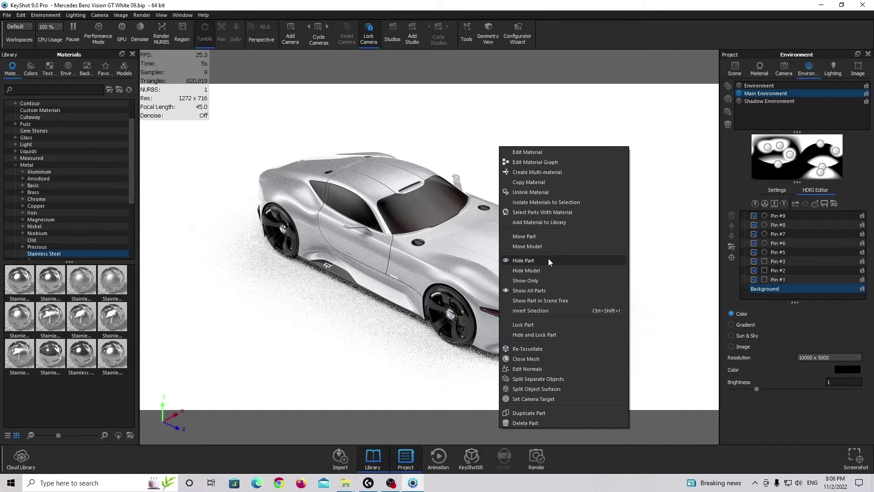
key(Escape)
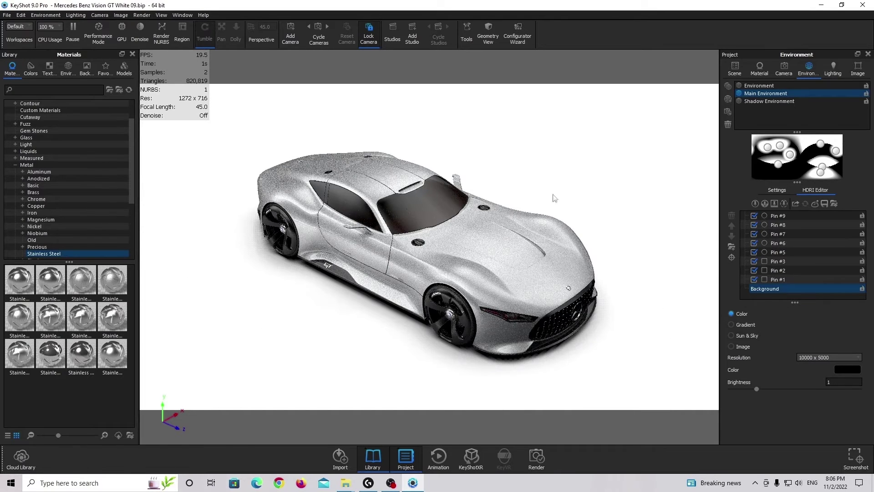
- Apply the Product lighting preset and turn off Ground Illumination
click(836, 74)
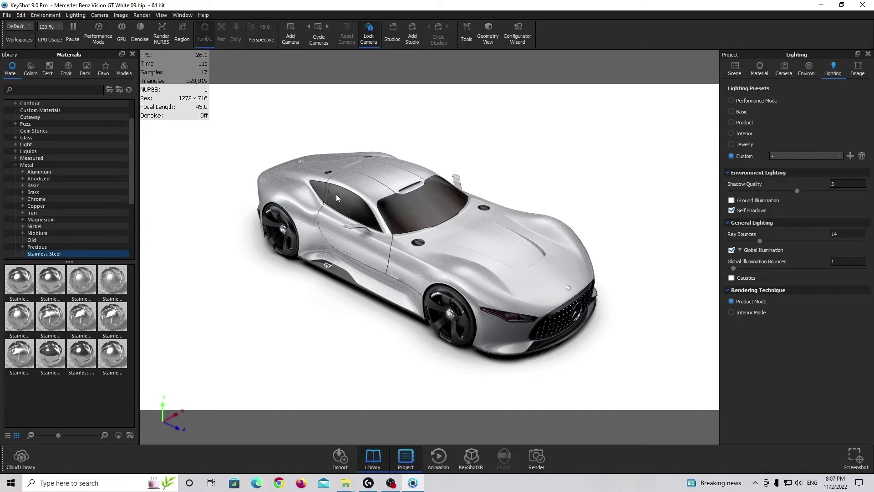
click(750, 122)
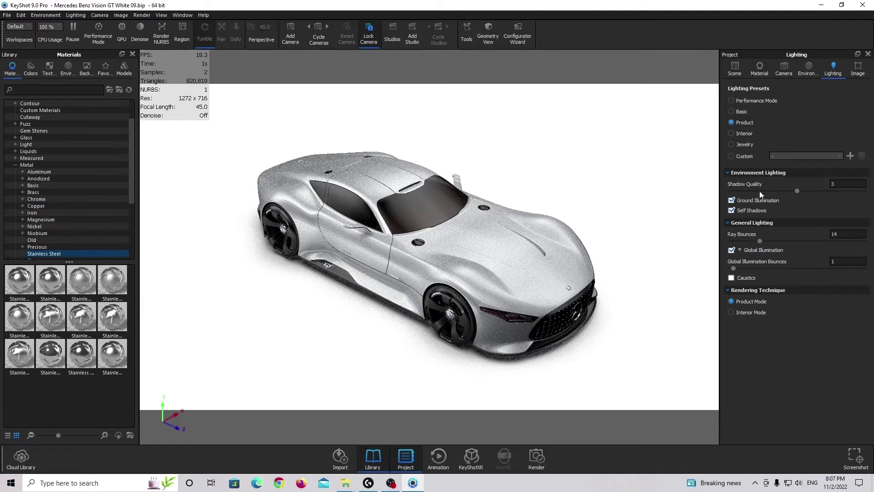
click(731, 201)
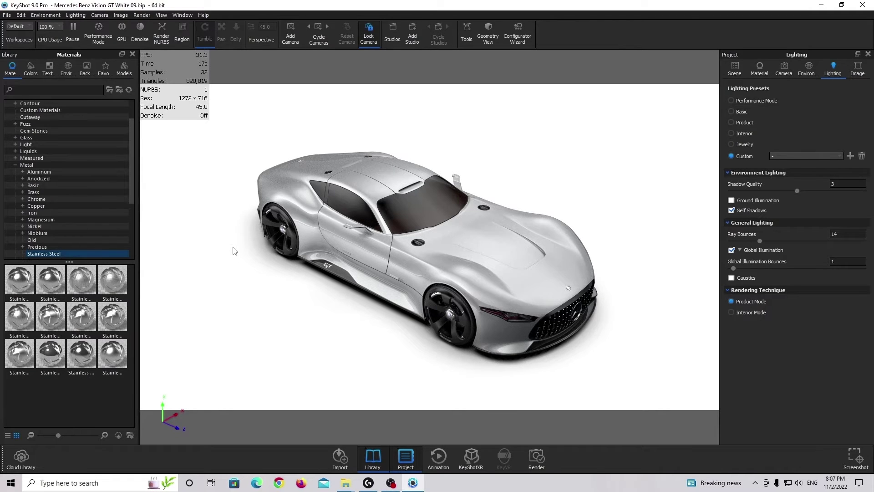
- Create a second image style, set it to Photographic, and choose the Low Contrast response curve
click(859, 71)
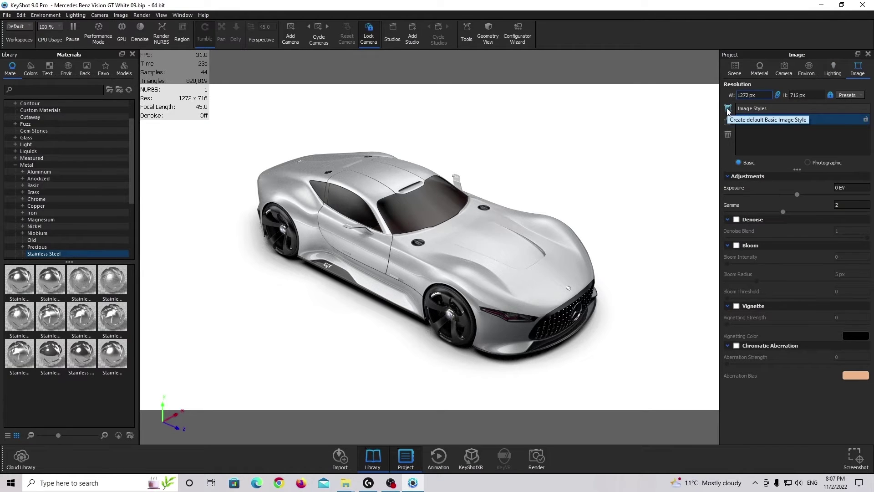
click(727, 108)
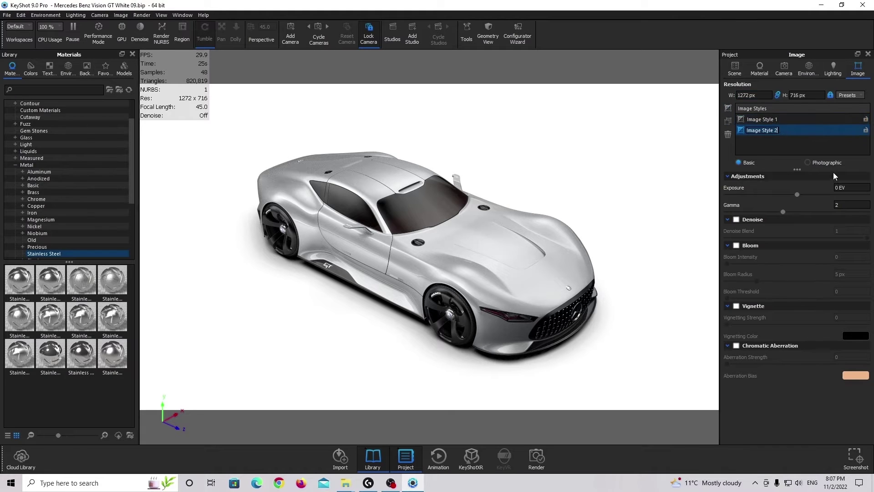
click(825, 162)
click(731, 248)
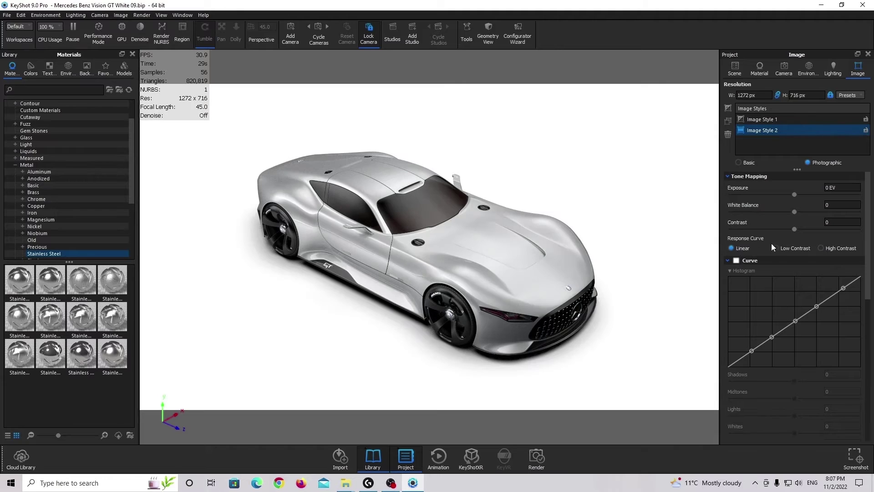
click(783, 249)
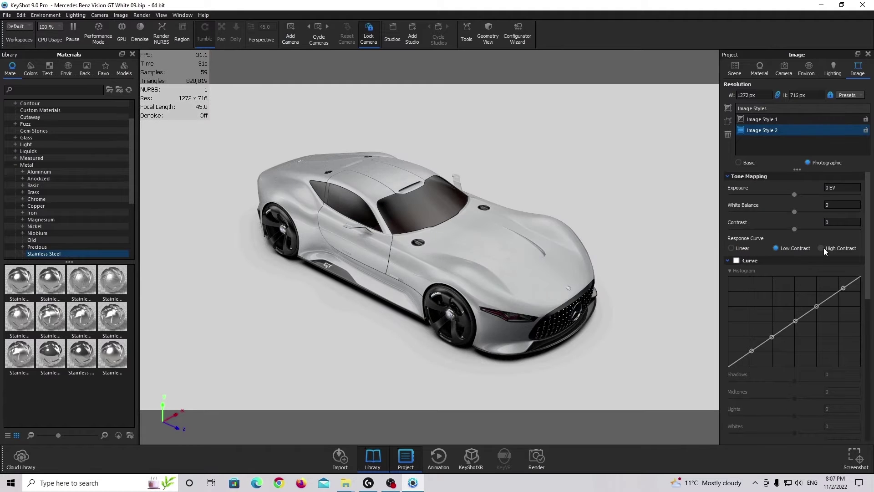
click(822, 248)
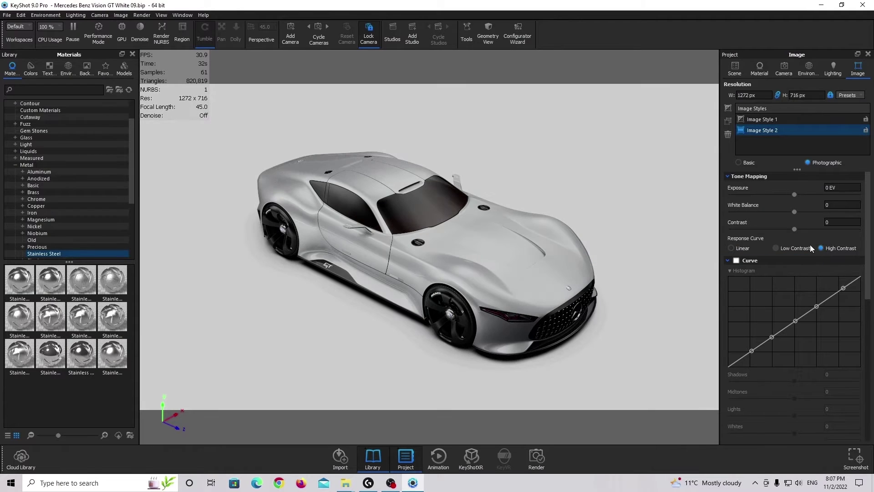
click(786, 252)
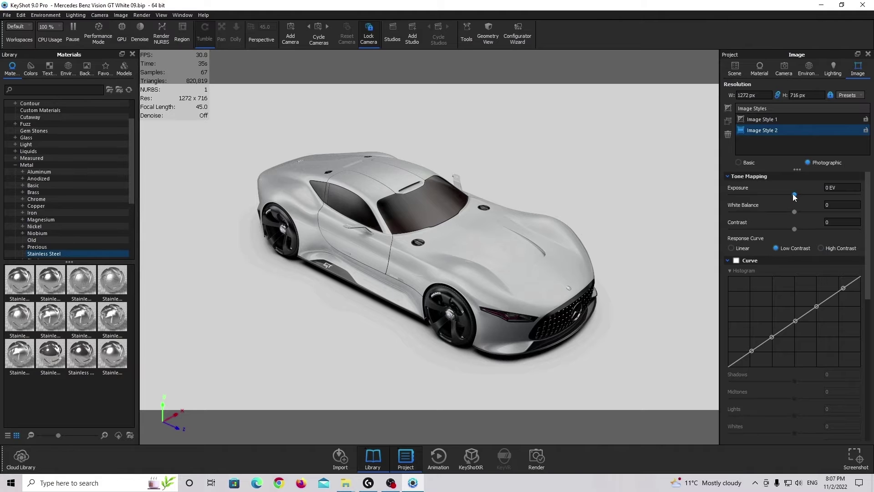
- Set the tone mapping exposure of Image Style 2 to 0.1 EV
mouse_move(794, 195)
mouse_down()
mouse_move(824, 194)
mouse_move(792, 198)
mouse_move(810, 197)
mouse_move(802, 194)
mouse_up()
click(836, 187)
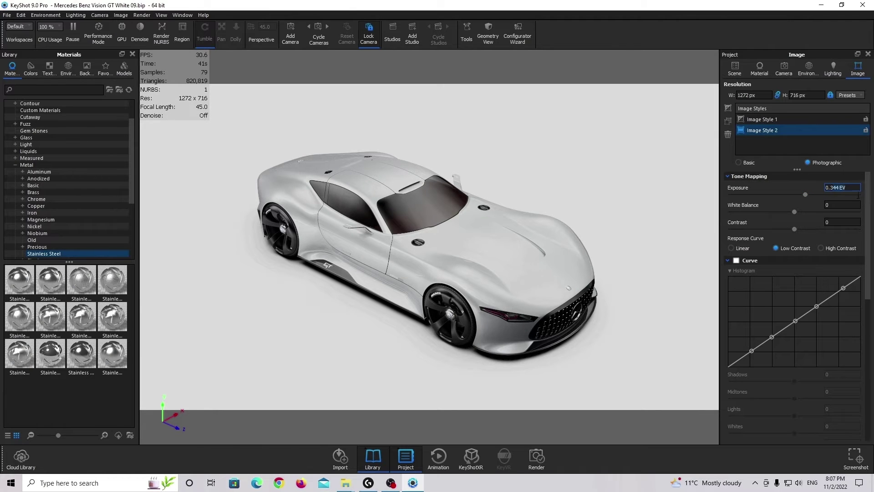
key(BackSpace)
key(BackSpace)
text(1)
key(Return)
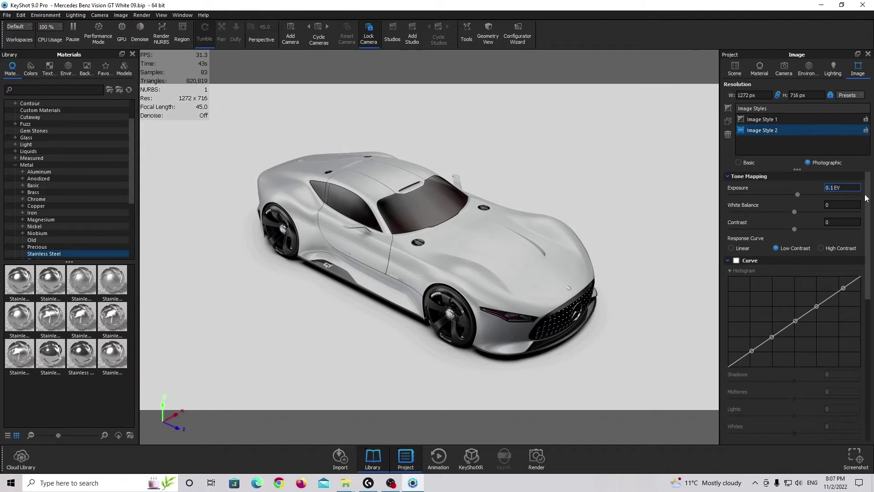
- Set the white balance of Image Style 2 to 0.05
drag(795, 214, 799, 212)
click(837, 205)
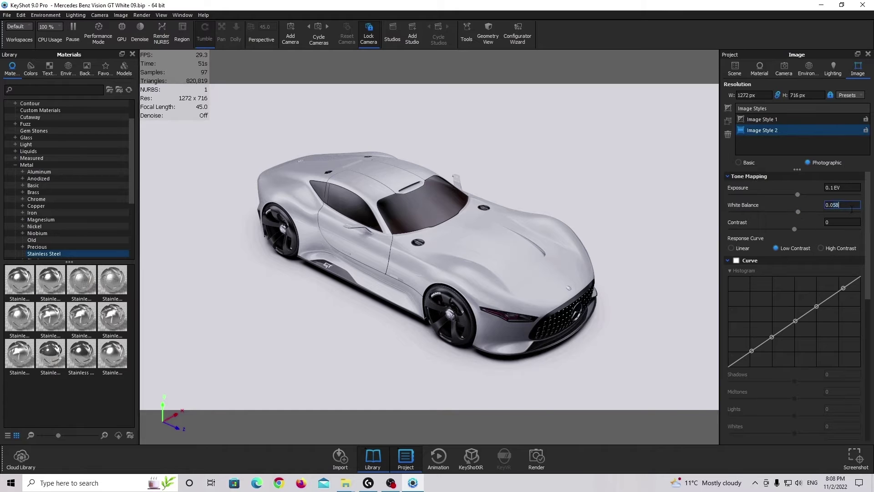
text(5)
key(Left)
key(Left)
key(BackSpace)
- Set the tone mapping contrast of Image Style 2 to 0.1
drag(793, 230, 814, 230)
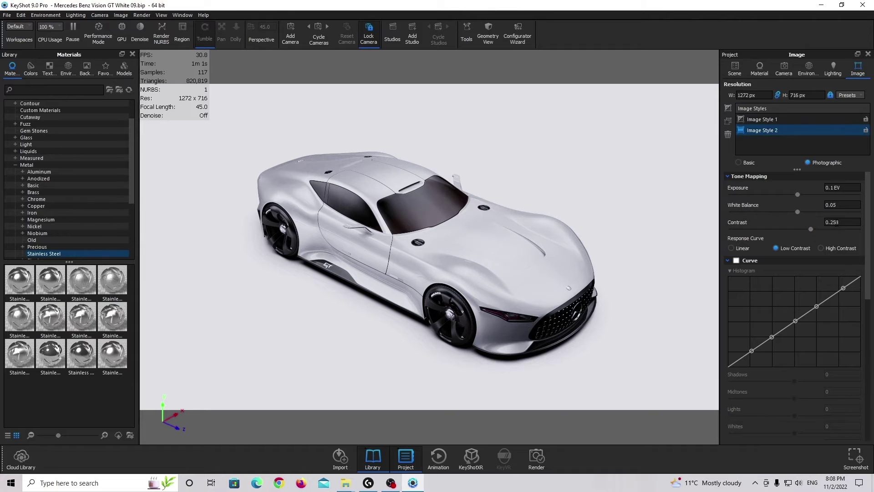
click(832, 222)
key(BackSpace)
key(BackSpace)
key(BackSpace)
text(1)
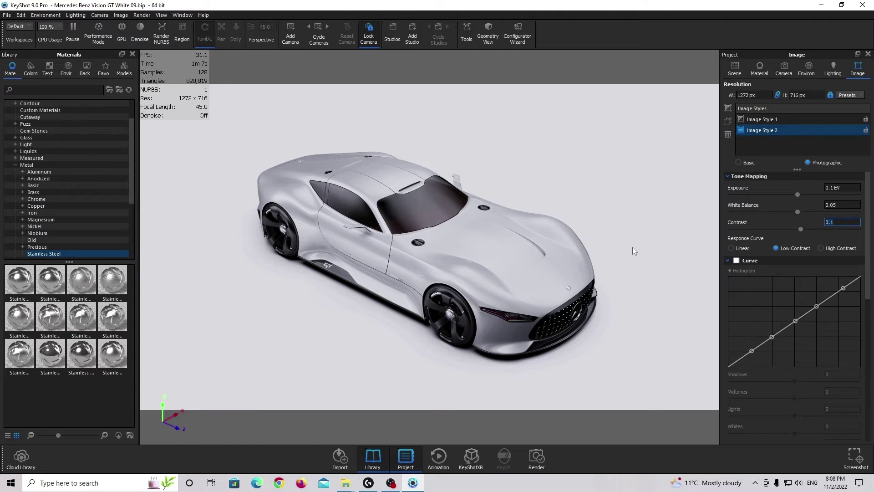
- Enable Denoise in Image Style 2 and set the denoise blend to 0.4
scroll(830, 289, down, 3)
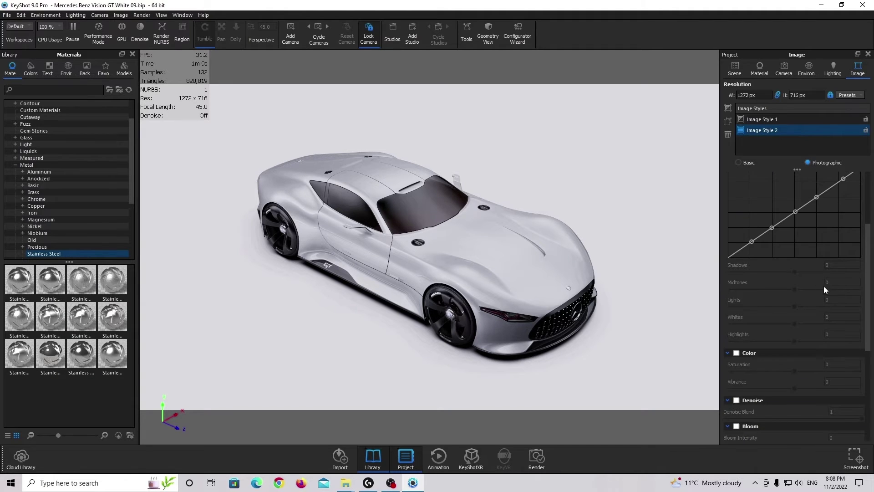
scroll(800, 284, down, 2)
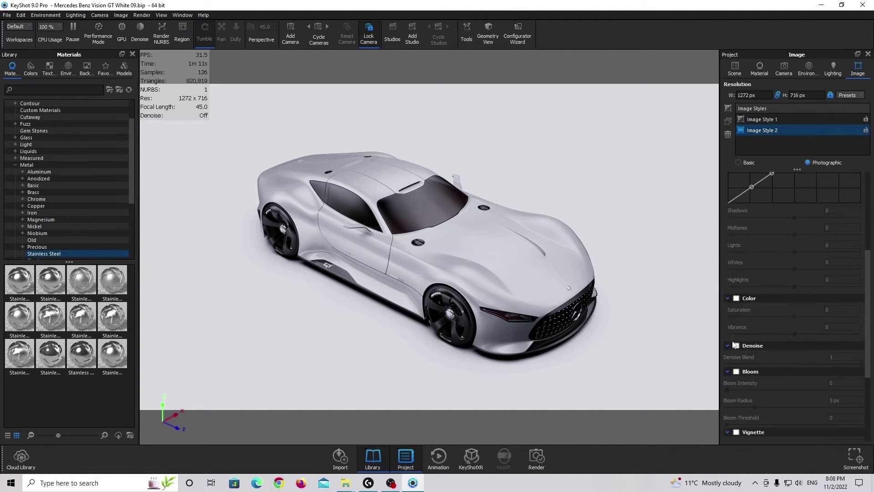
click(734, 347)
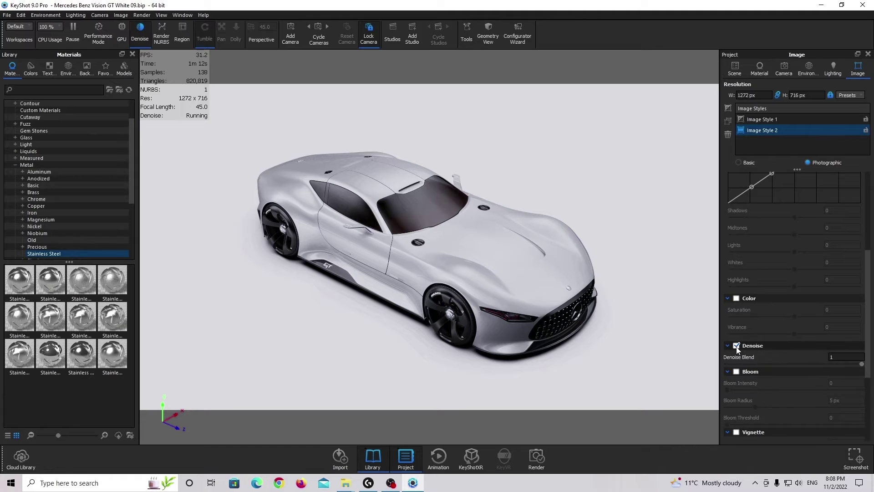
click(850, 356)
text(0.4)
key(Return)
- Switch to Shadow Environment and unhide the plane beneath the car to preview the shadow
click(808, 69)
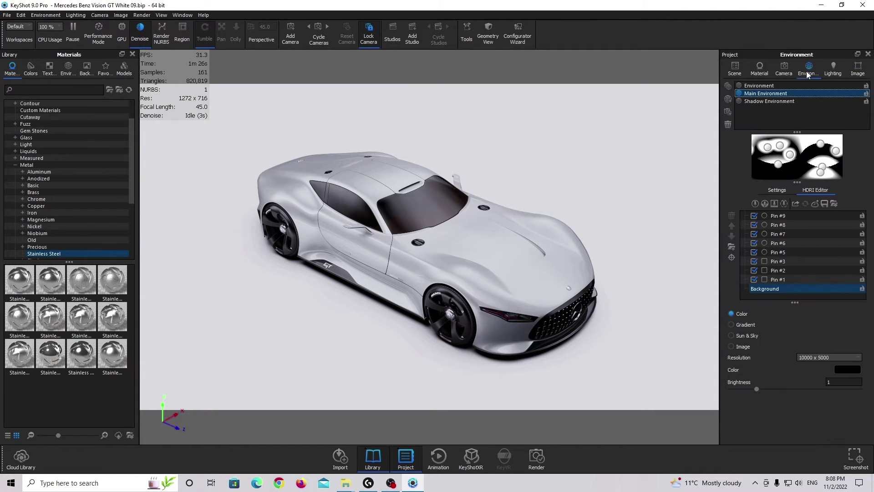
click(780, 101)
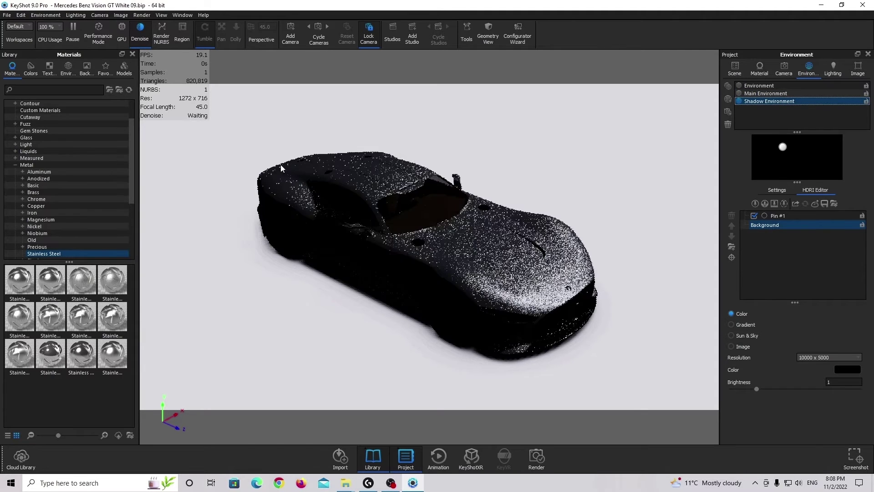
right_click(527, 150)
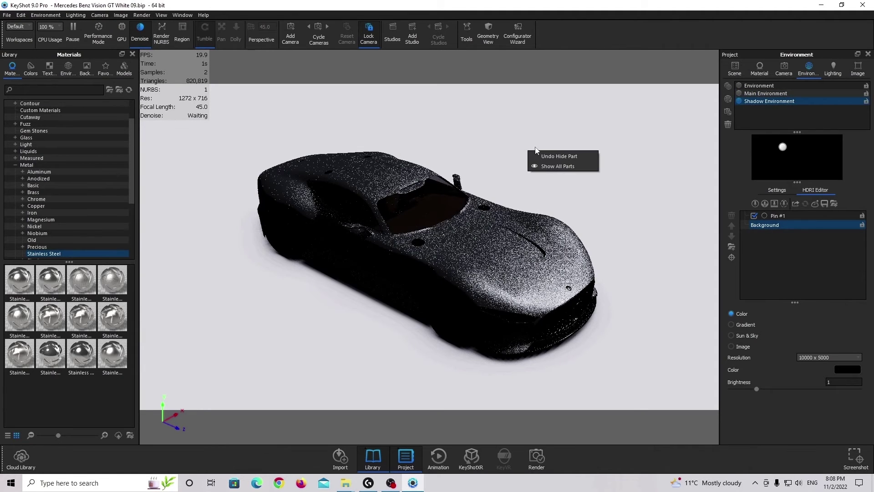
click(561, 157)
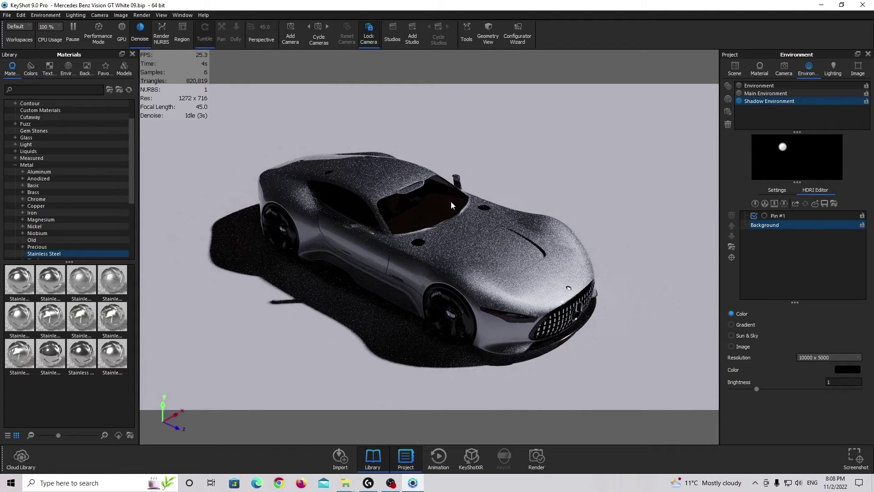
- Return to Main Environment and hide the plane beneath the car again
ctrl+click(766, 94)
click(765, 94)
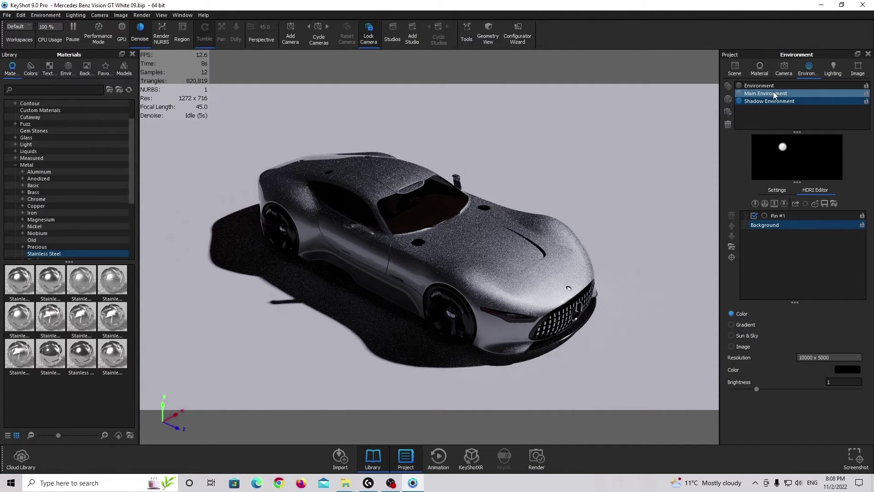
right_click(511, 141)
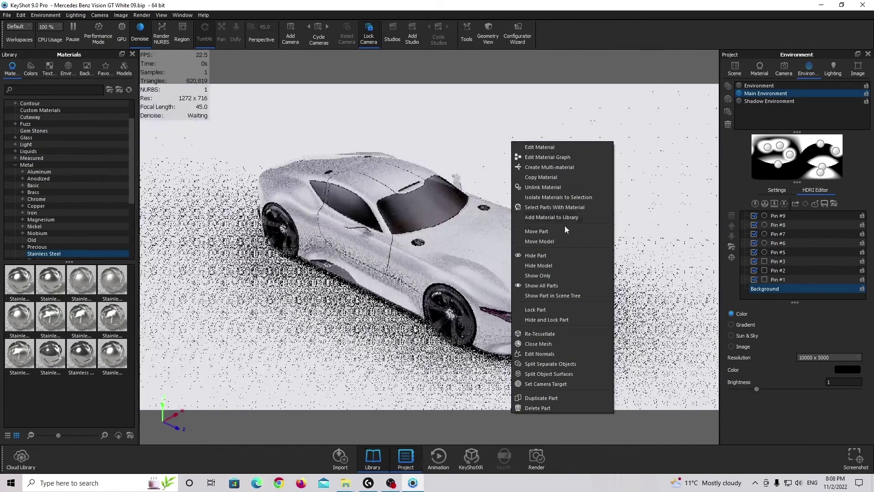
click(556, 255)
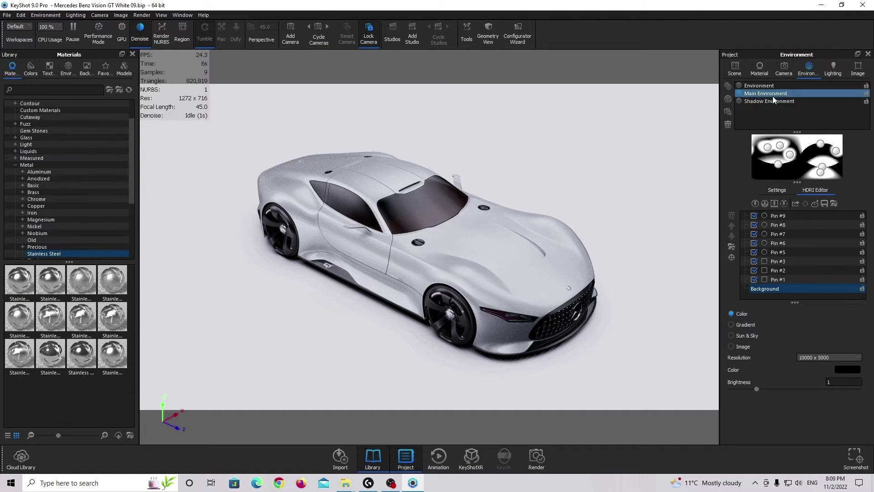
- Open the render settings and set the still image output to PNG format at 3840 x 2160 px
click(141, 16)
click(193, 121)
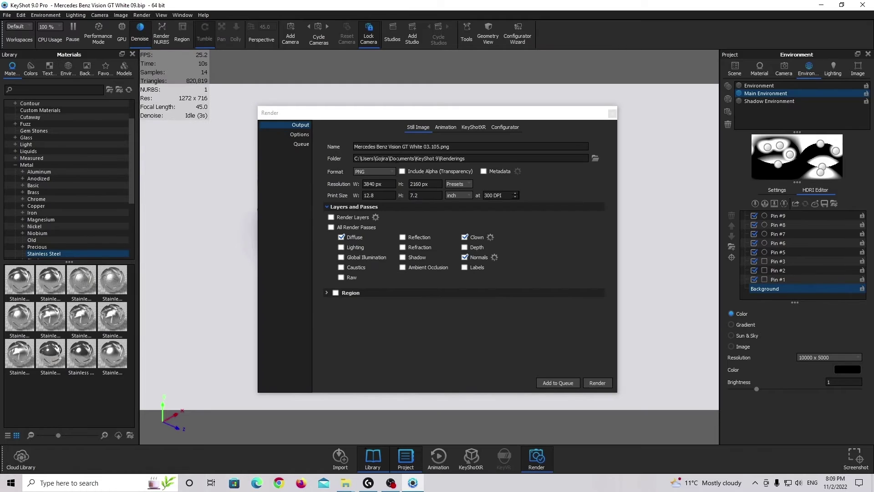
click(373, 171)
click(372, 179)
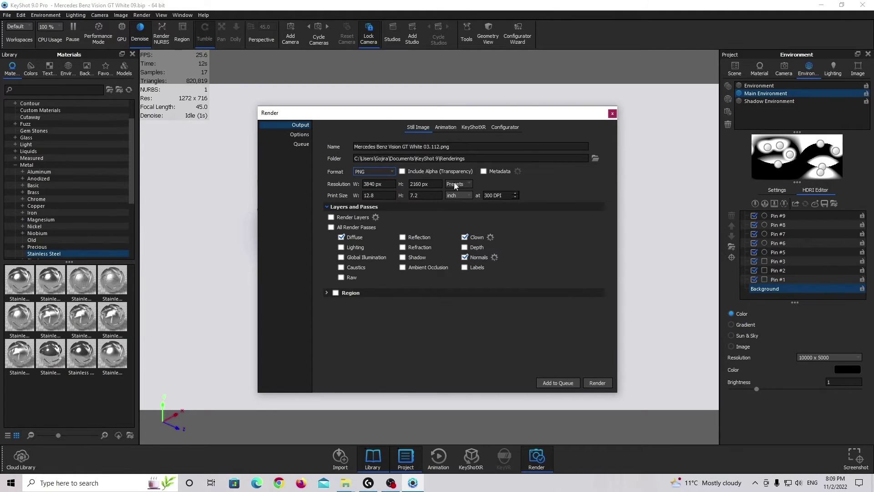
click(457, 184)
click(469, 206)
- Set the ray bounces to 16 in the Custom Control render quality options
click(297, 135)
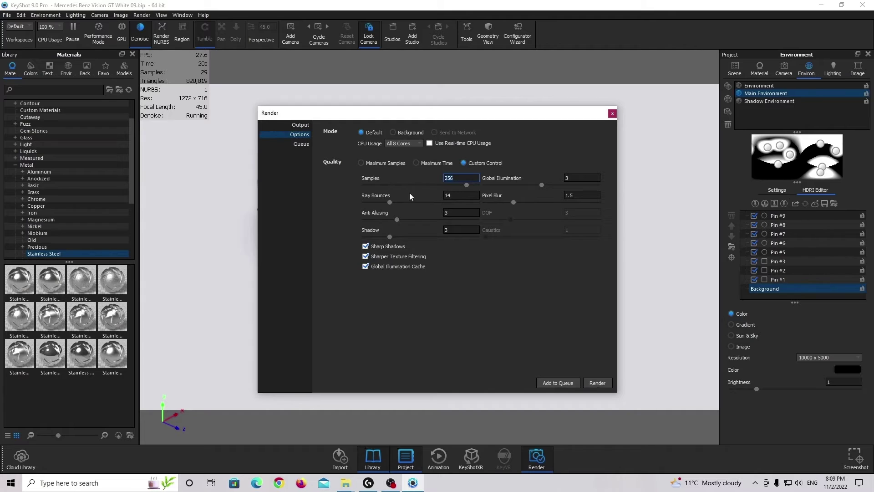
click(450, 194)
key(BackSpace)
text(6)
click(460, 213)
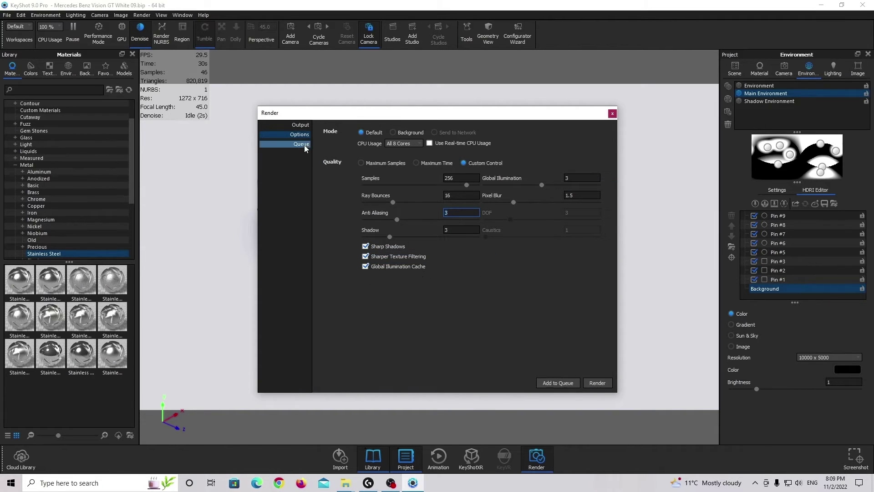
- Add the Main Environment render to the queue, accept the denoise notice, check the queued job, and close the render settings
click(549, 384)
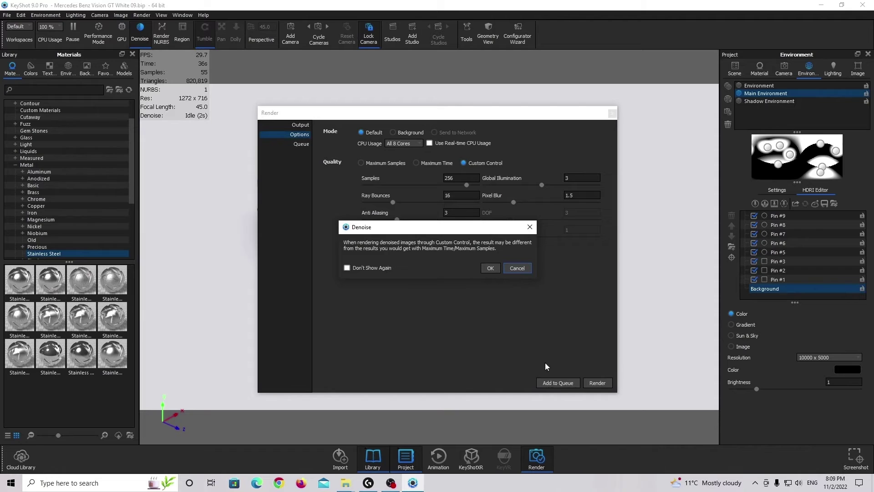
click(488, 268)
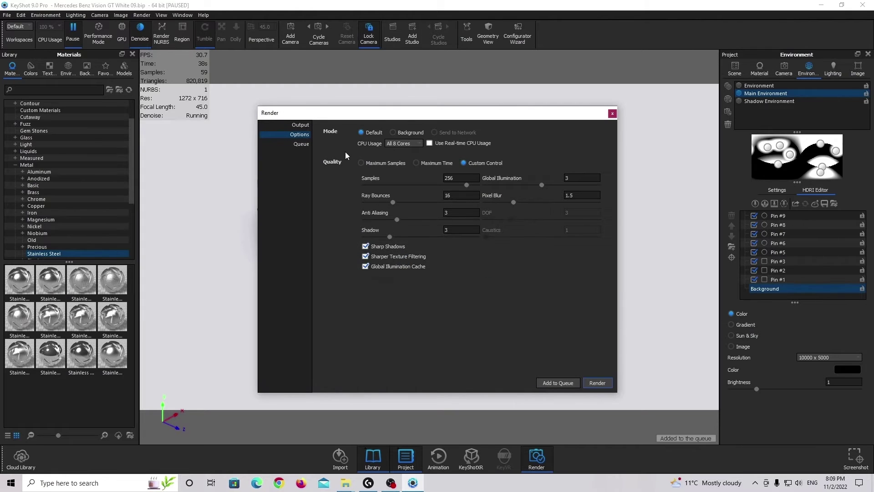
click(303, 144)
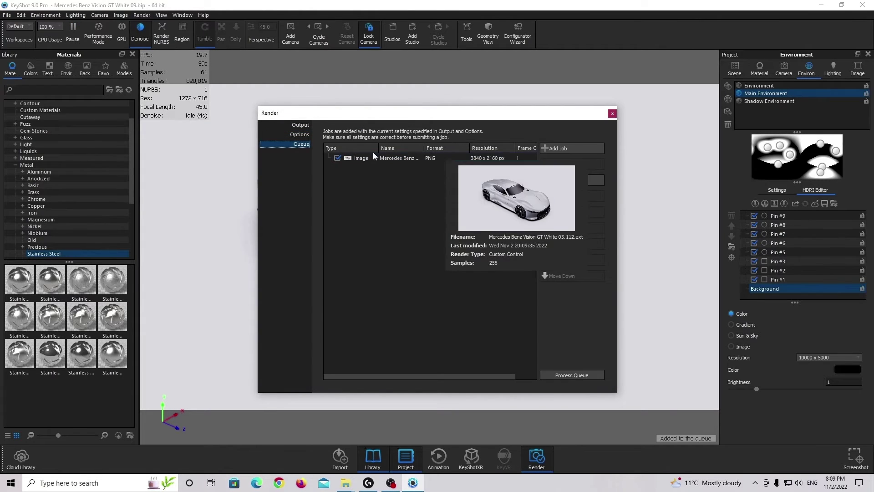
mouse_move(370, 159)
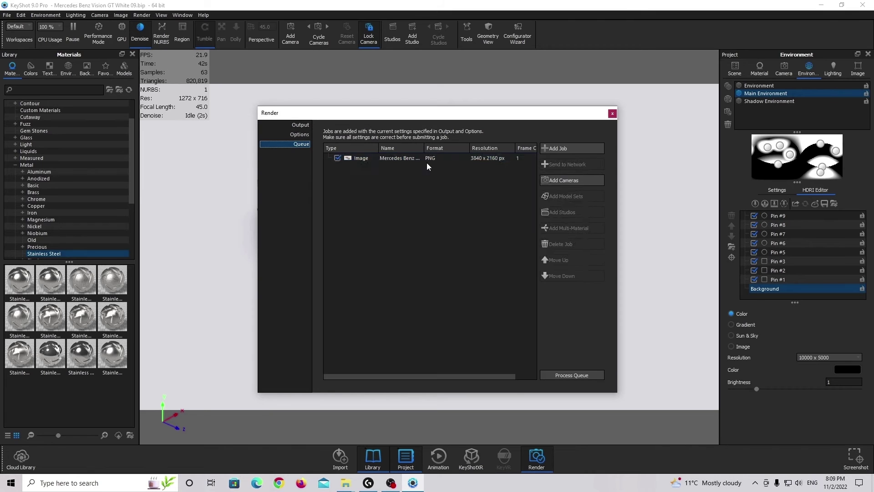
click(612, 113)
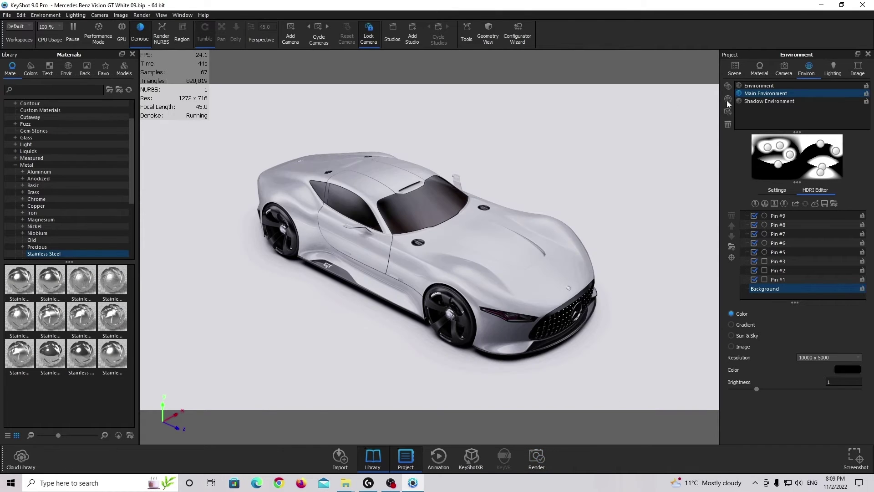
- Activate Shadow Environment with the shadow plane shown, add its render to the queue with the same quality options, and review the queued jobs
click(776, 101)
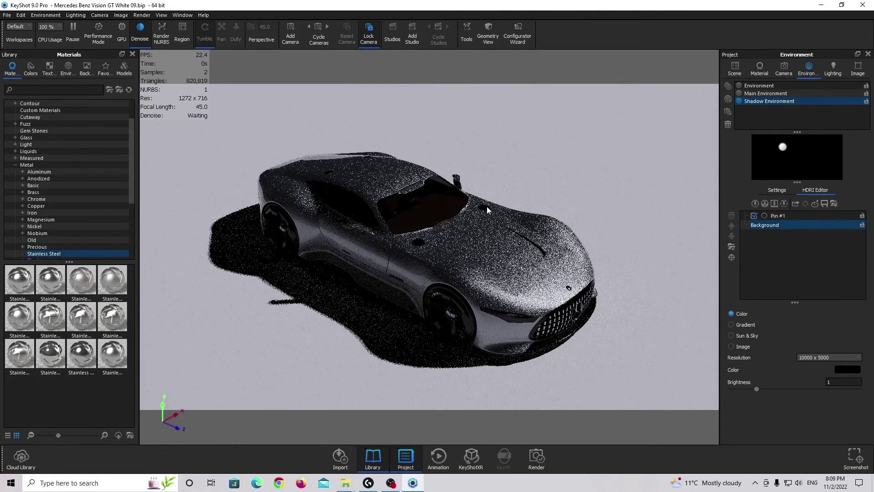
click(142, 15)
click(151, 121)
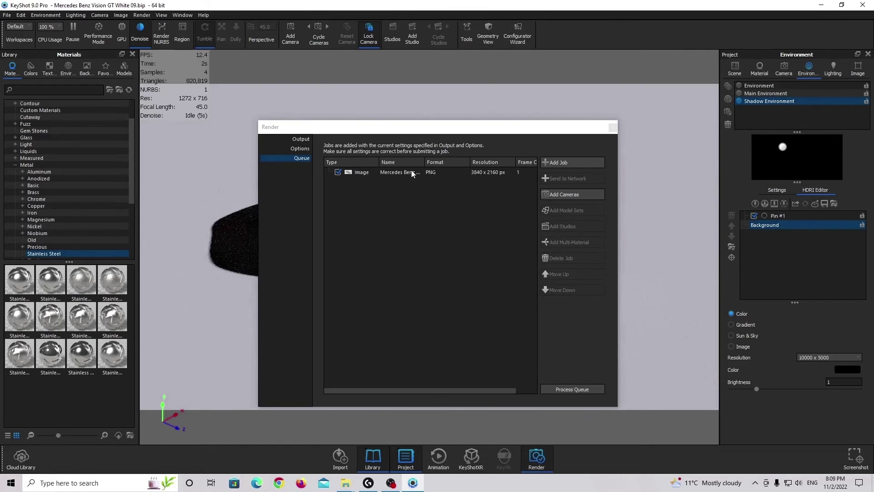
click(299, 150)
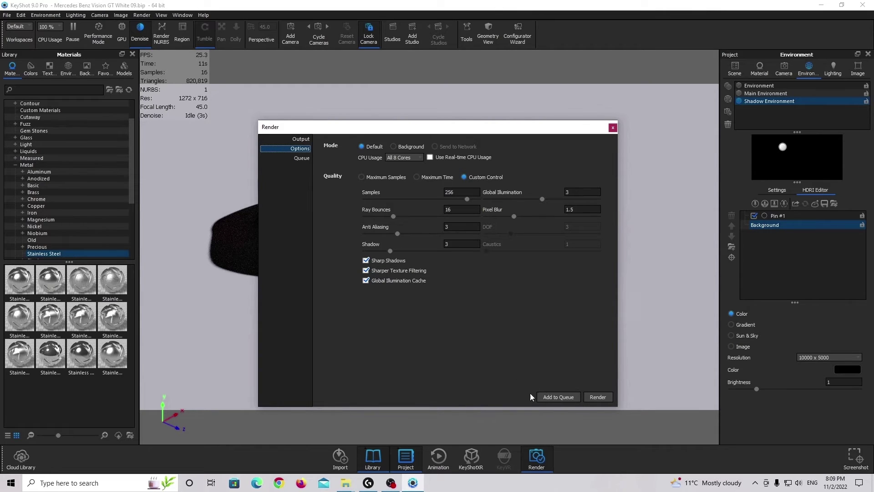
click(564, 397)
click(491, 281)
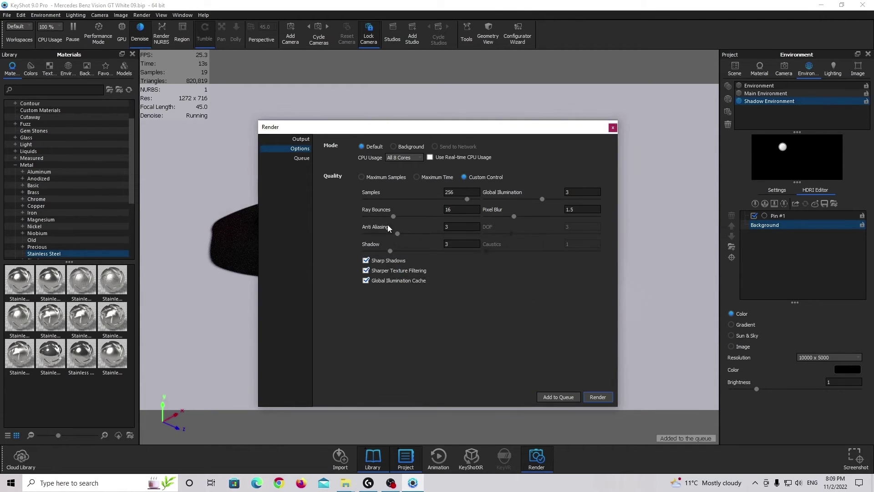
click(293, 157)
mouse_move(442, 173)
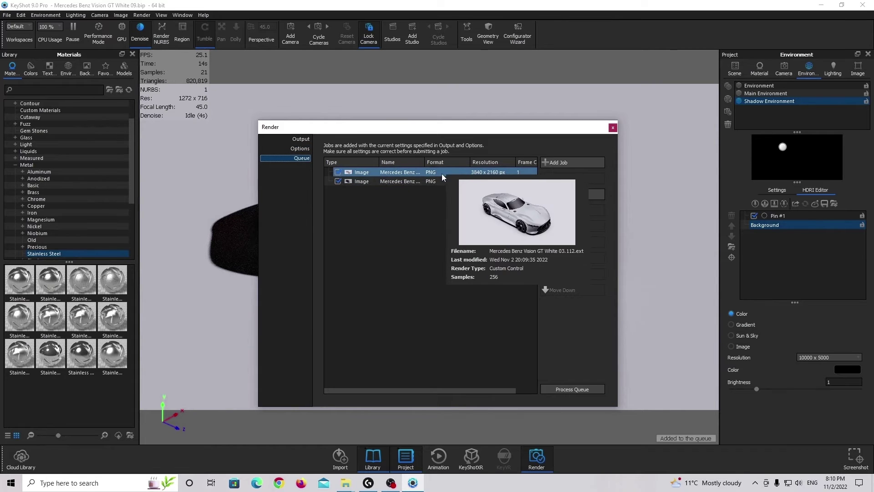
- Check the previews and enabled states of the two queued image jobs in the render queue
click(372, 172)
drag(426, 124, 416, 118)
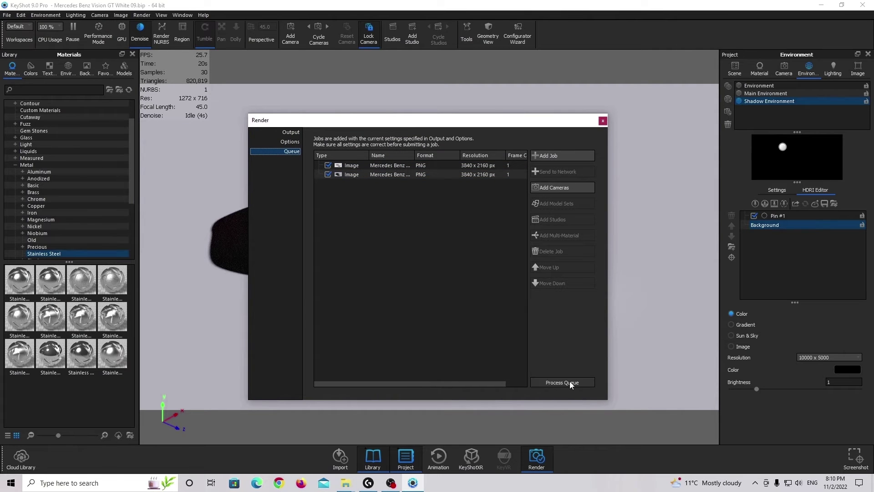
click(328, 174)
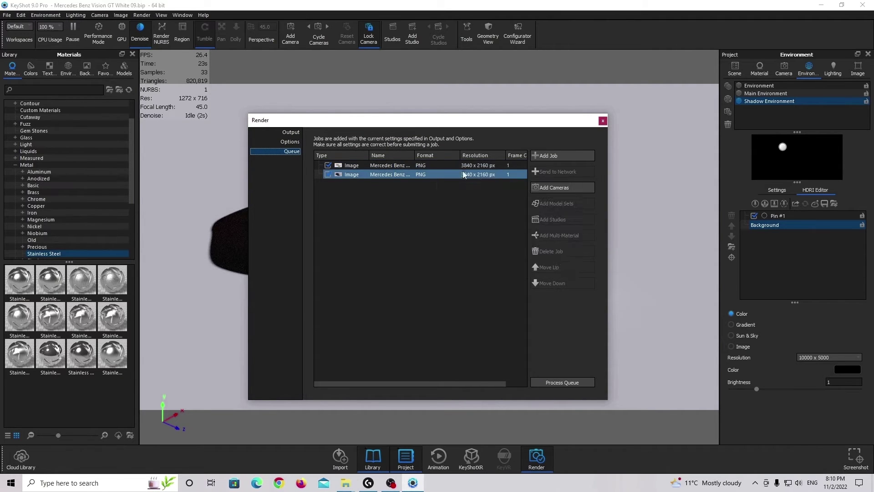
drag(464, 175, 513, 167)
click(328, 165)
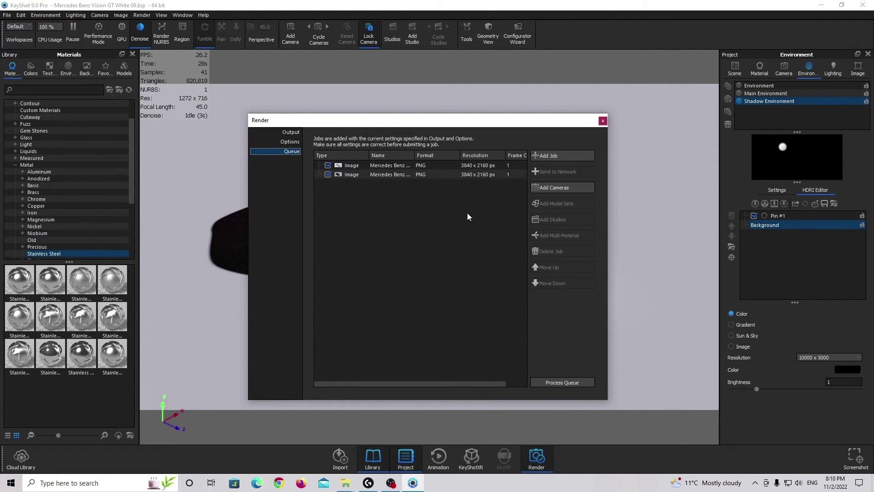
drag(472, 121, 491, 118)
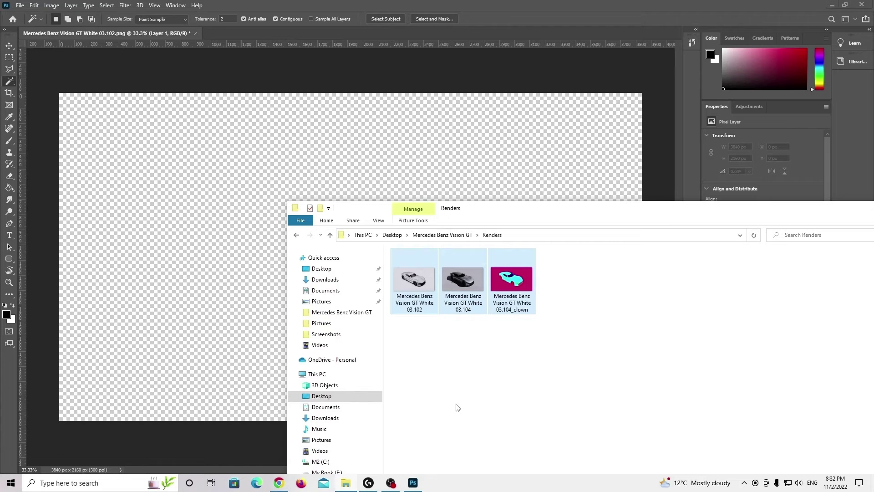
- Place the 03.102, 03.104 and 03.104_clown renders from the Renders folder into the Photoshop document as separate layers
drag(416, 364, 546, 349)
drag(415, 283, 276, 324)
key(Return)
key(Return)
key(Return)
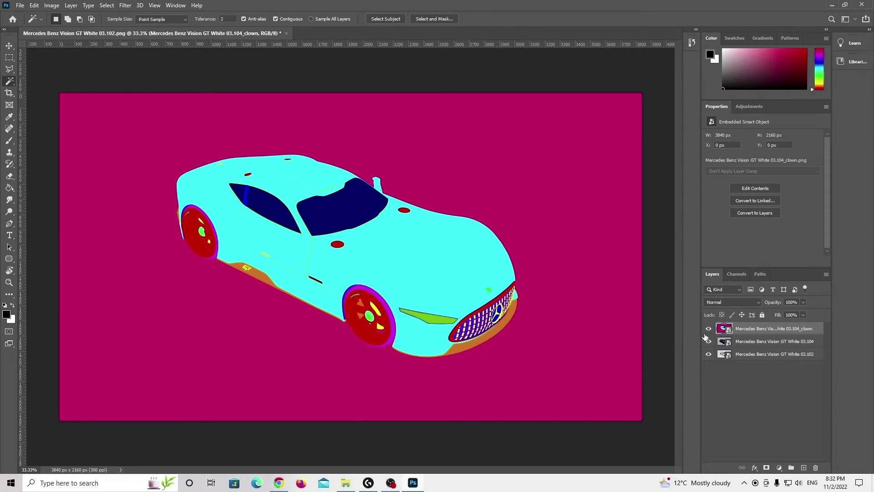
- Hide the clown layer and compare the 03.102 main render with the 03.104 shadow render by toggling the shadow layer
click(709, 329)
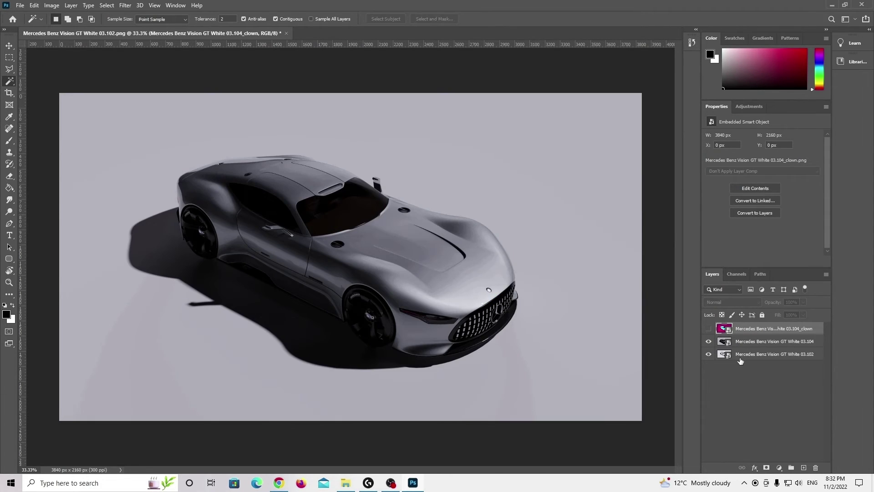
click(708, 342)
click(725, 355)
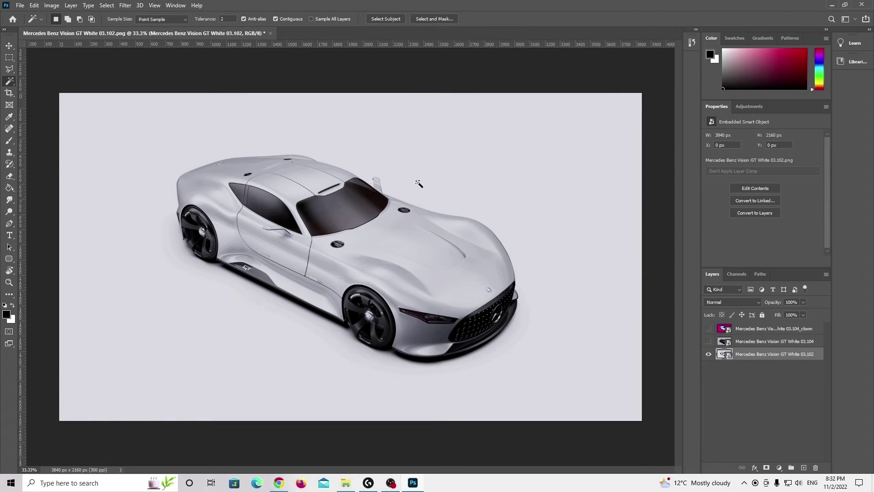
click(708, 341)
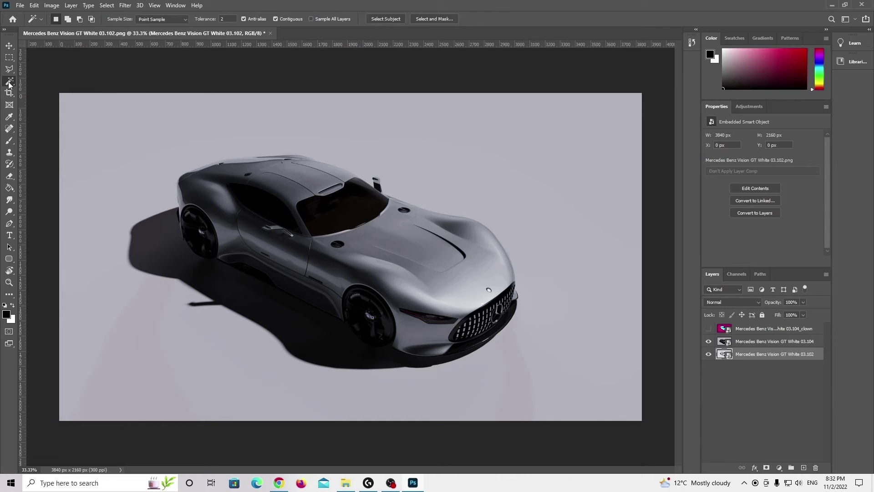
- Select the magenta background on the 03.104_clown layer with the Magic Wand, then hide that layer
click(747, 332)
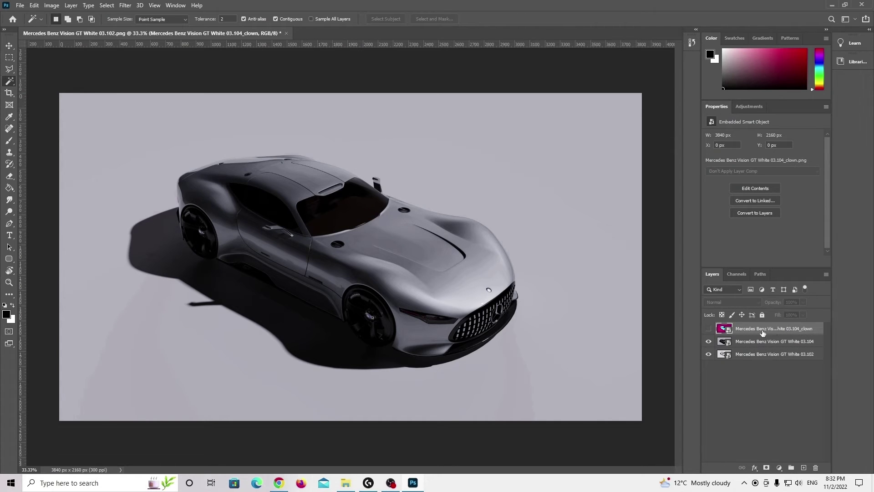
click(709, 329)
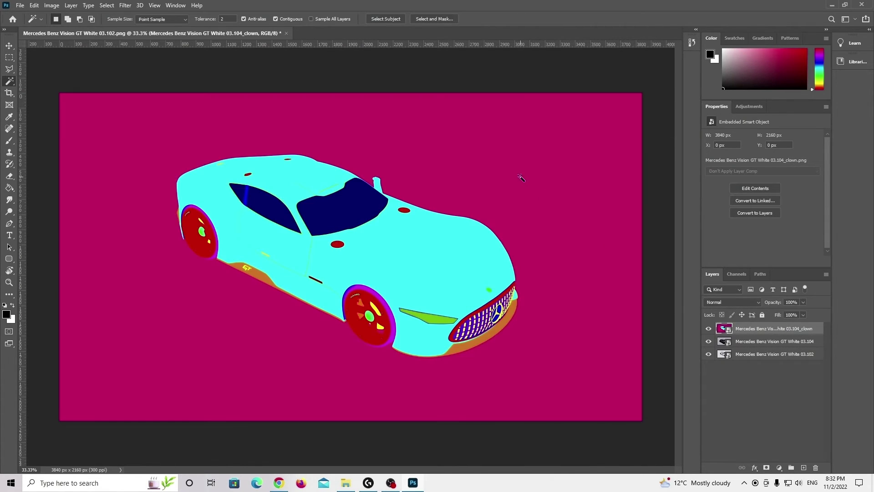
click(522, 181)
click(708, 329)
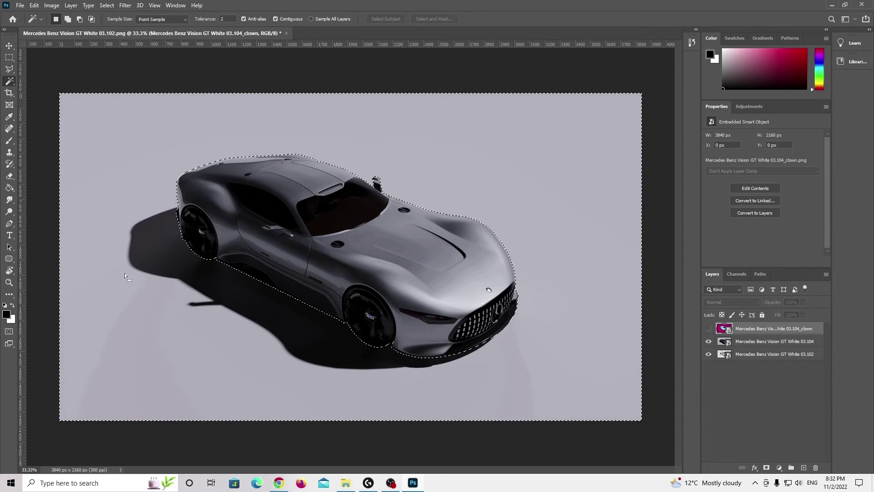
- Try Magic Wand selections of the car's front body and windshield on the clown layer, checking the windshield outline over the render
click(708, 328)
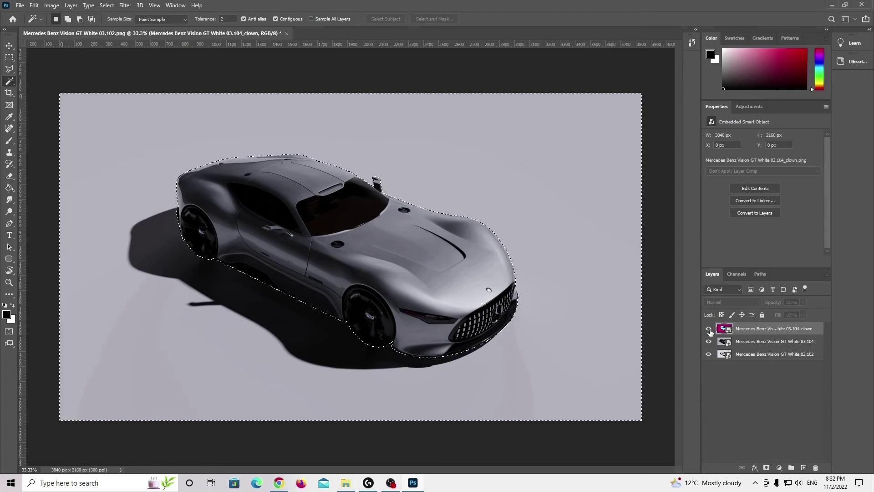
click(388, 263)
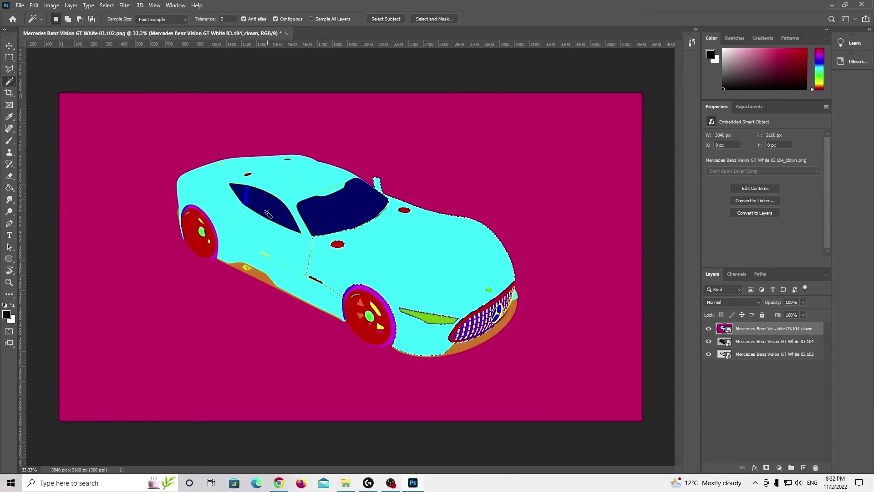
click(315, 199)
key(ctrl+comma)
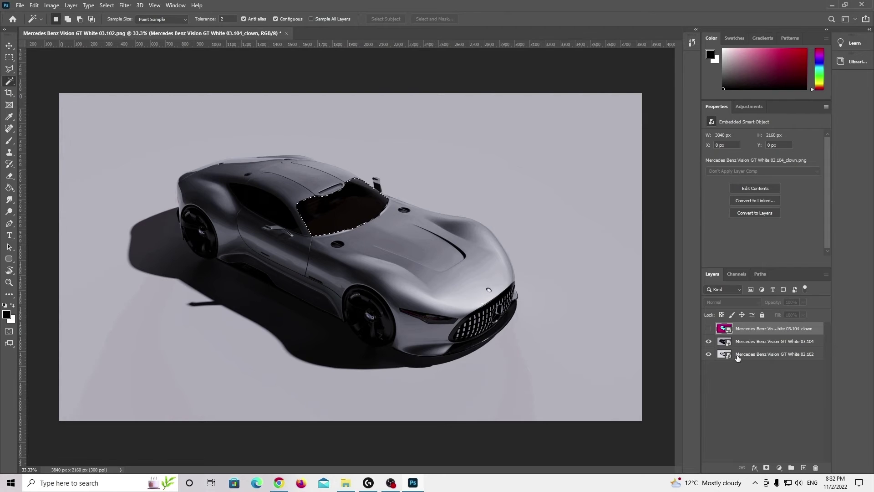
- Show the clown layer, reselect its magenta area around the car, and hide the layer again
click(708, 328)
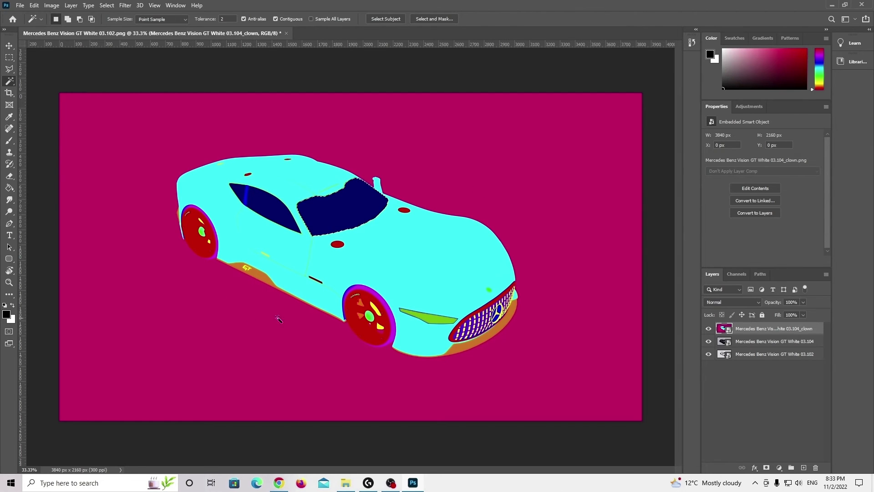
click(431, 153)
click(708, 328)
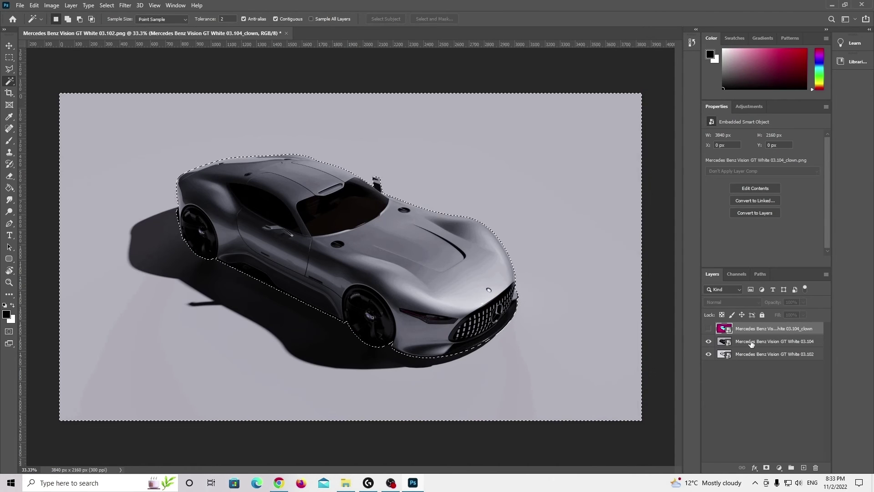
- Copy the selected background and shadow of the 03.104 render to a new layer and delete the original 03.104 layer
click(769, 341)
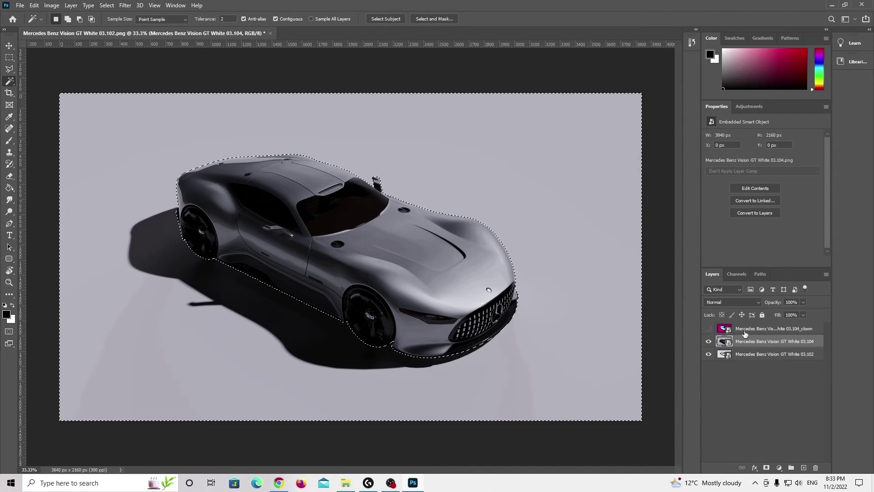
right_click(169, 289)
click(217, 259)
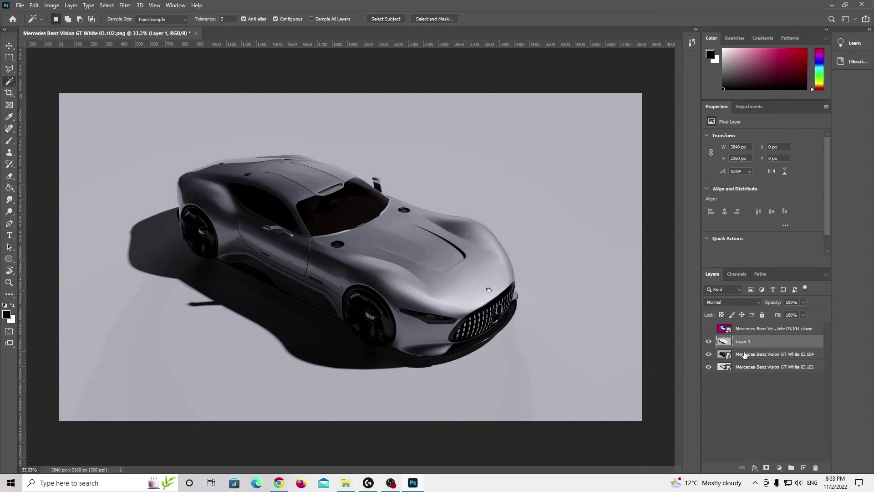
drag(744, 355, 815, 467)
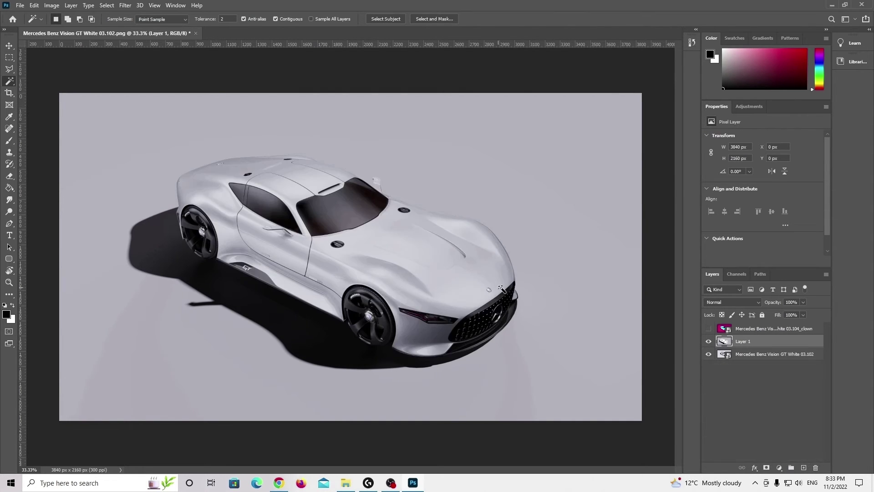
- Set the extracted shadow layer's blend mode to Hard Light and its opacity to 60%
click(742, 302)
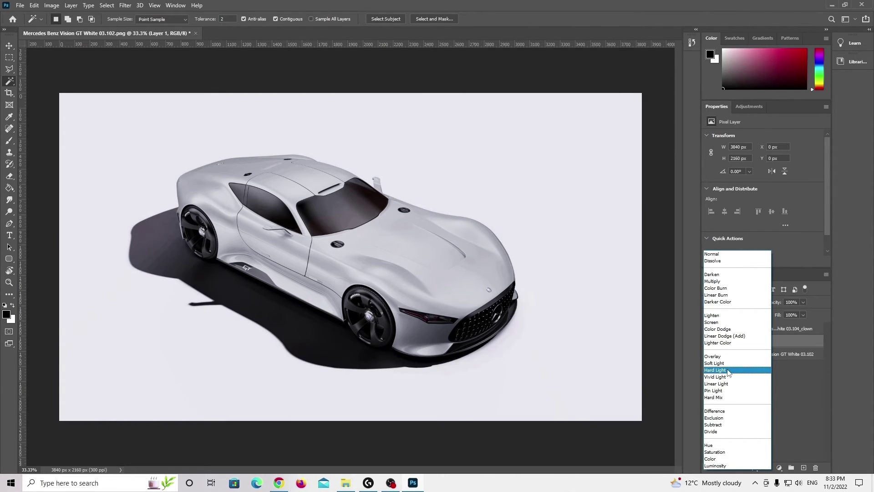
click(728, 371)
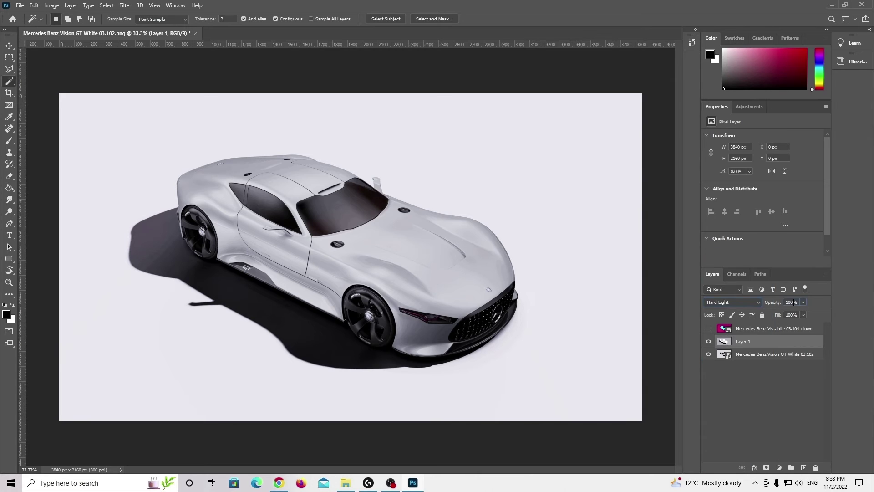
text(60)
key(Return)
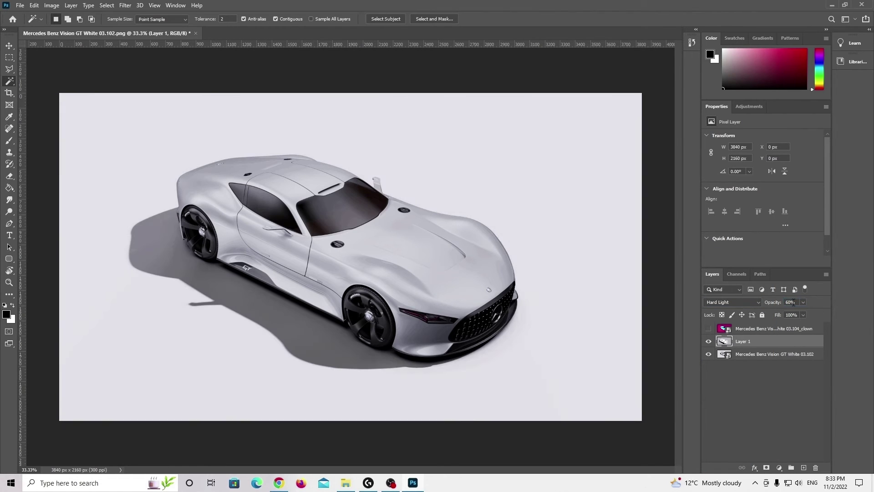
- Combine the shadow layer and the 03.102 render layer into one Smart Object
shift+click(754, 360)
right_click(755, 357)
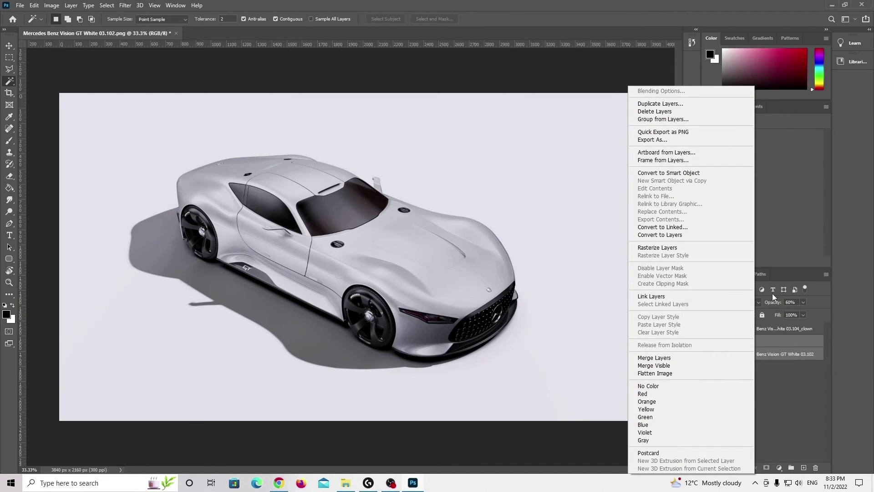
click(702, 175)
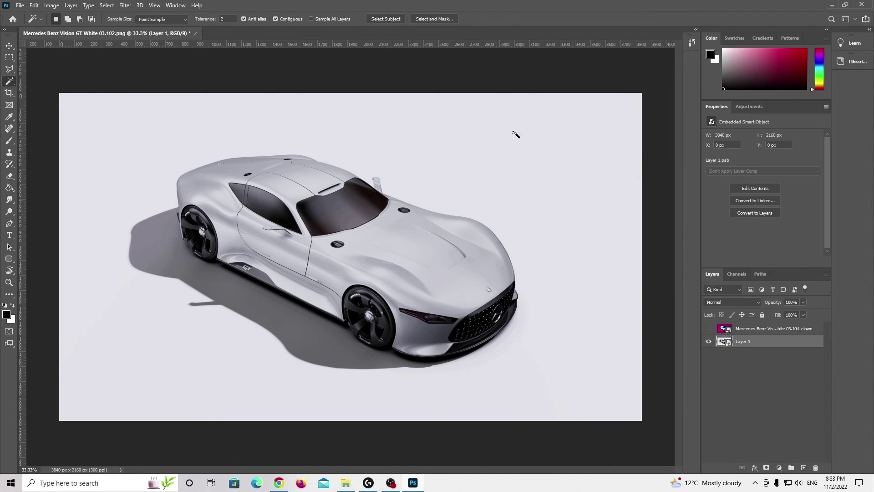
- Open the Camera Raw Filter on the combined Smart Object and set Temperature to -4
click(124, 5)
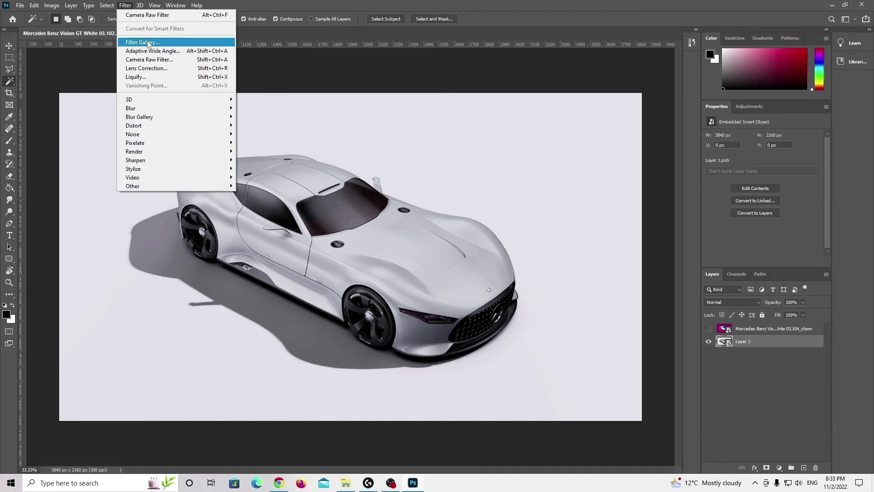
click(148, 15)
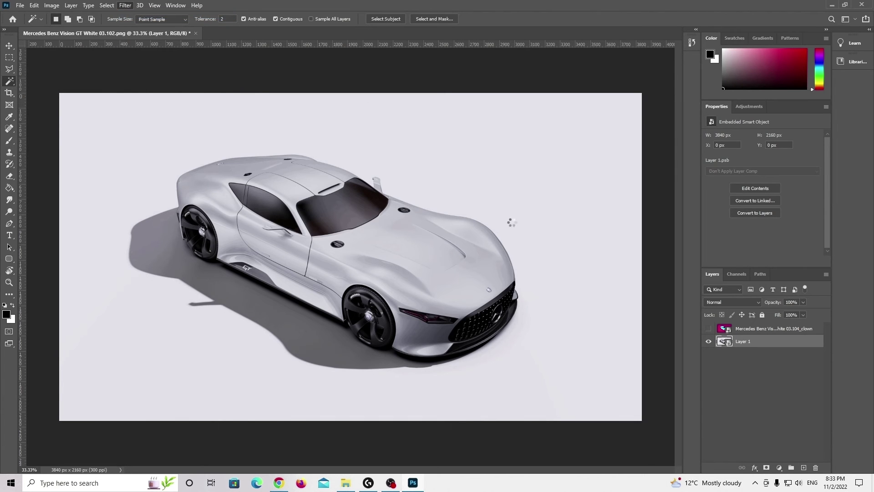
scroll(730, 238, up, 10)
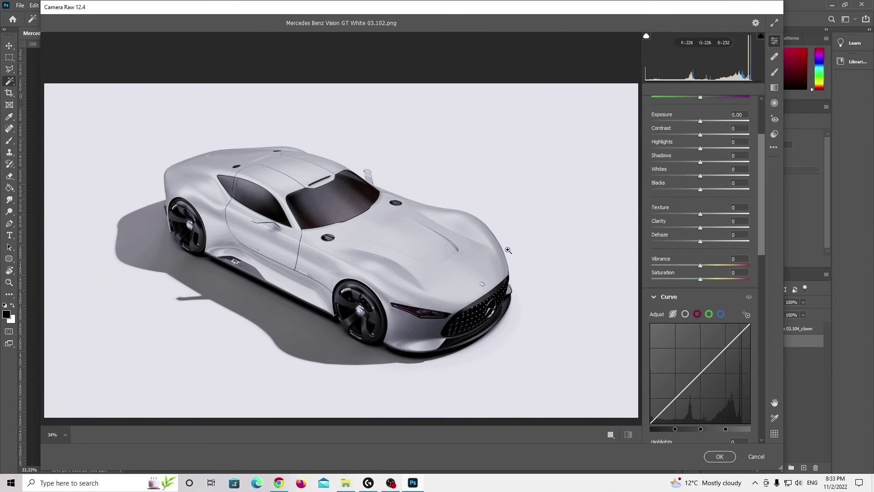
scroll(706, 172, up, 3)
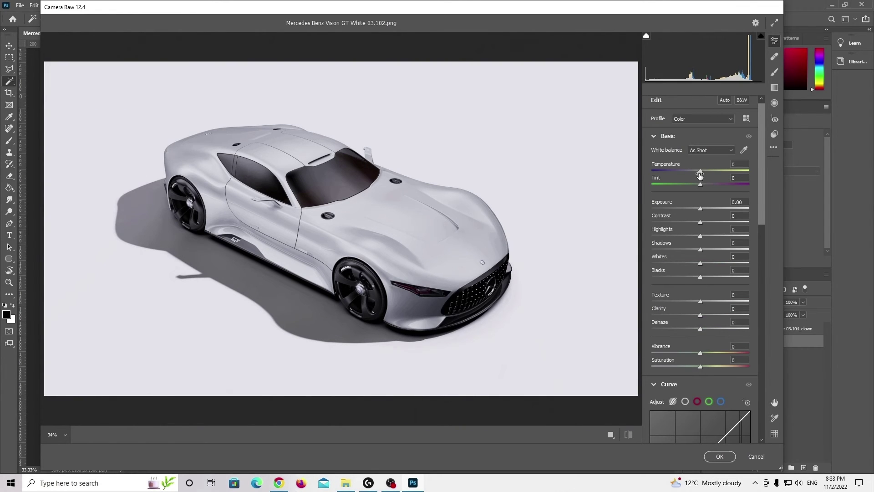
drag(699, 173, 697, 172)
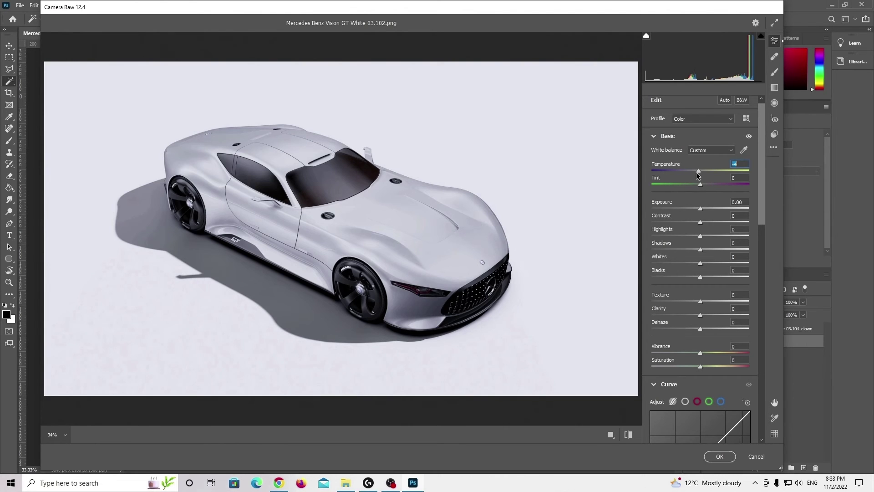
- Set Exposure to +0.20, Contrast to +8, Highlights to +3, Shadows to +10, Whites to +2 and Blacks to -9
drag(700, 210, 703, 210)
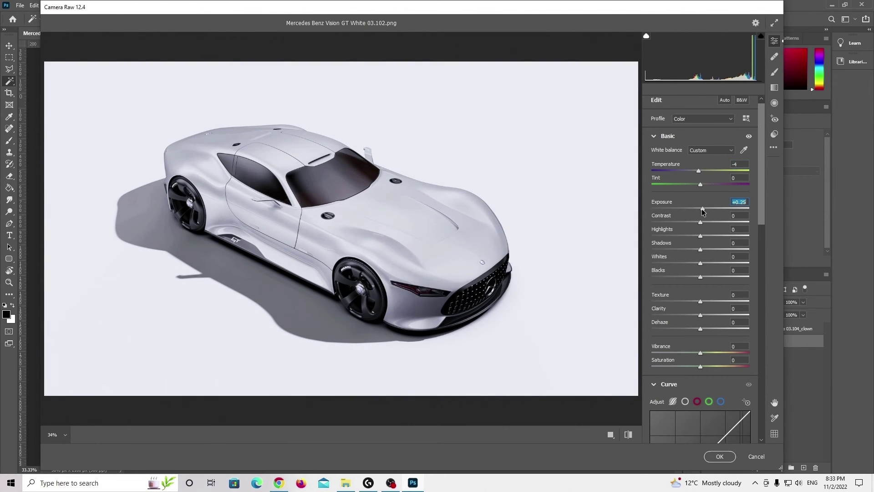
drag(702, 210, 716, 249)
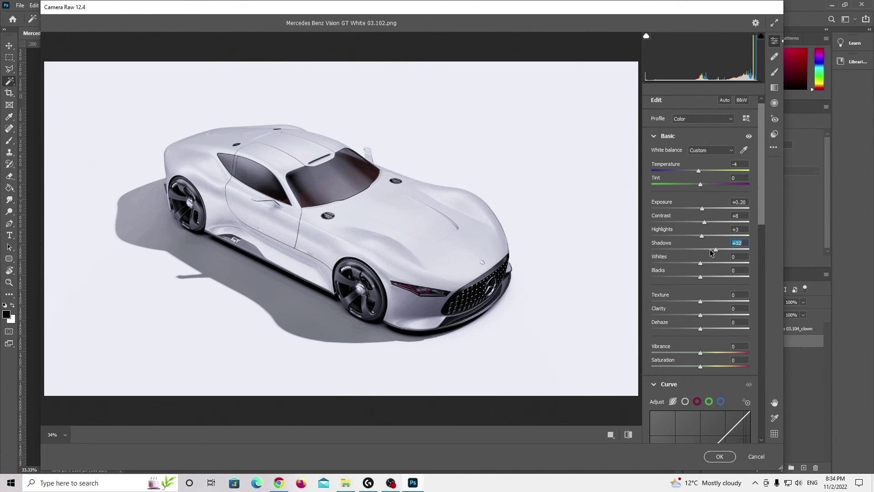
drag(714, 250, 701, 280)
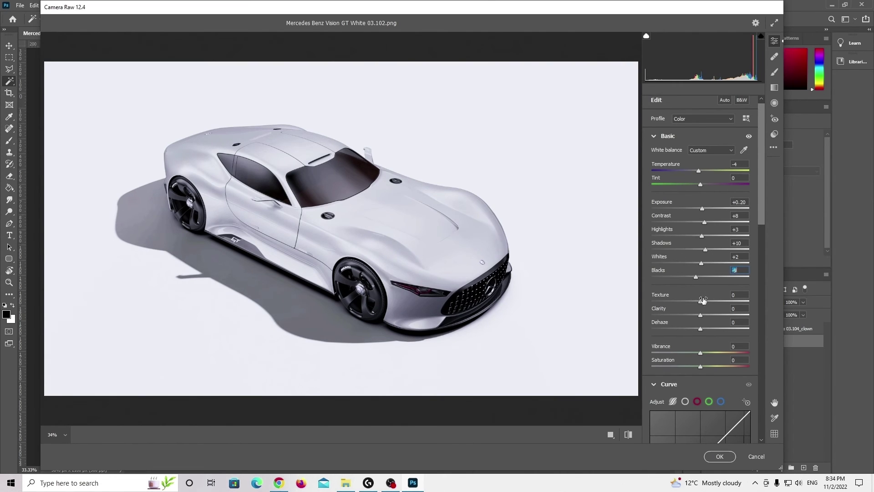
- Set Texture to +10, Clarity to +7 and Dehaze to +13, and apply the Camera Raw Filter
drag(700, 301, 707, 329)
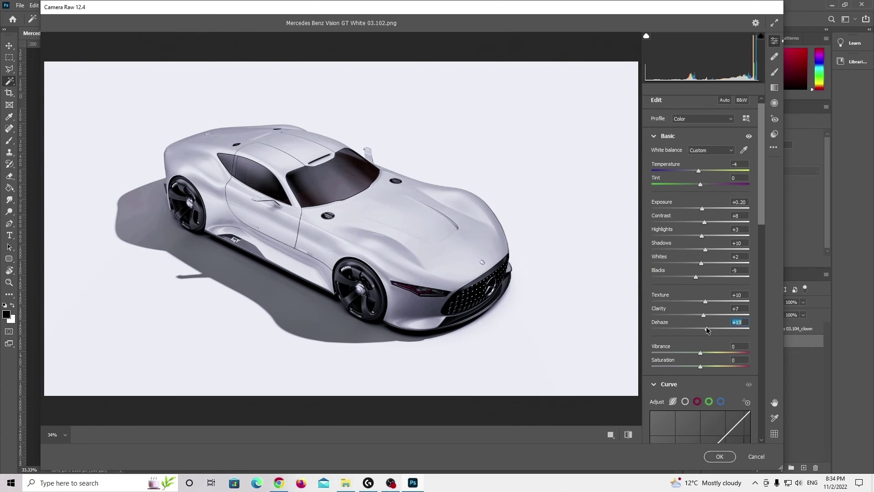
click(719, 456)
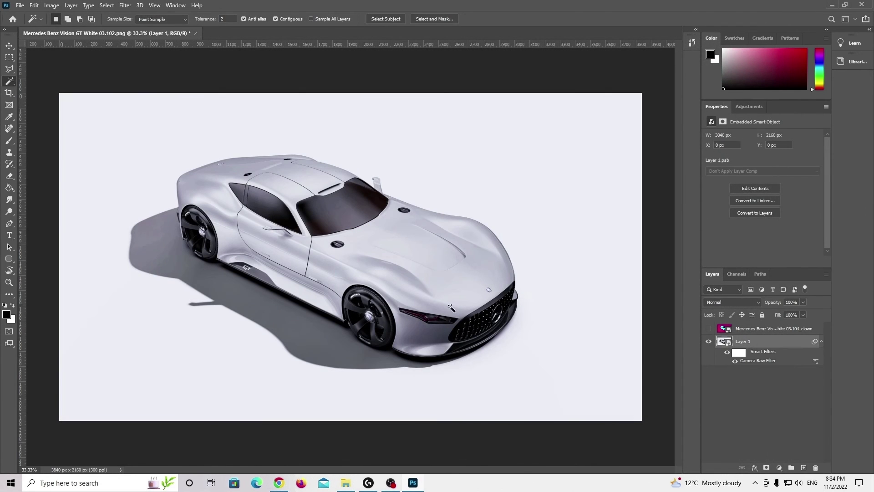
- Zoom the image to 50% to inspect the filtered car render up close
click(29, 469)
text(50)
key(Return)
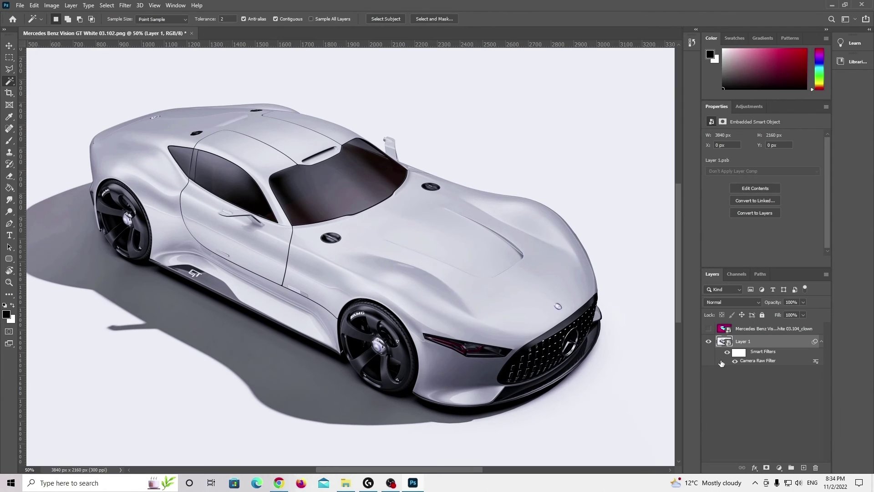
- Toggle the smart filters on Layer 1 off and on to compare the car before and after the Camera Raw adjustments
click(727, 352)
click(728, 353)
scroll(496, 317, left, 1)
click(726, 352)
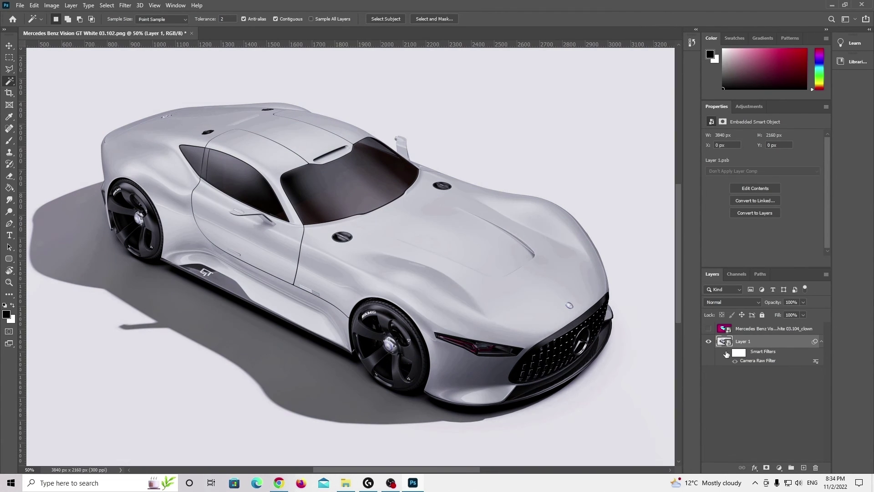
click(726, 352)
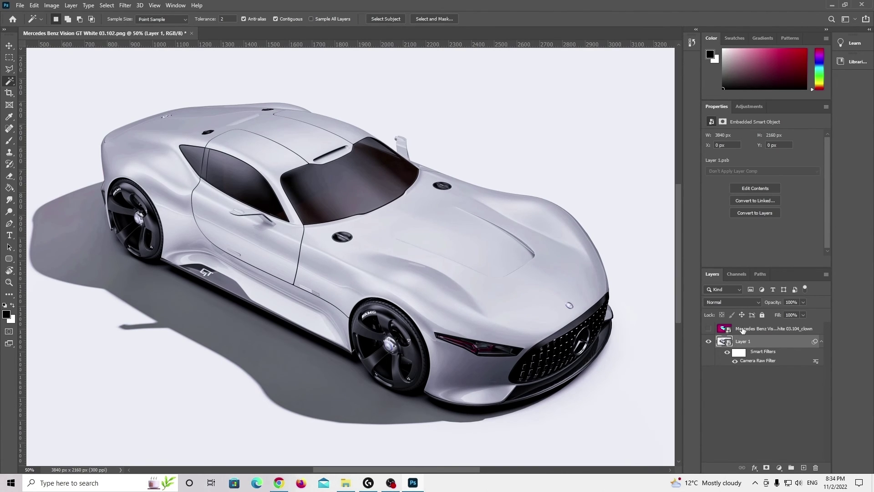
- Select the cyan car body area from the clown layer, hide that layer again, and add a masked Curves adjustment above Layer 1
click(742, 329)
ctrl+click(724, 328)
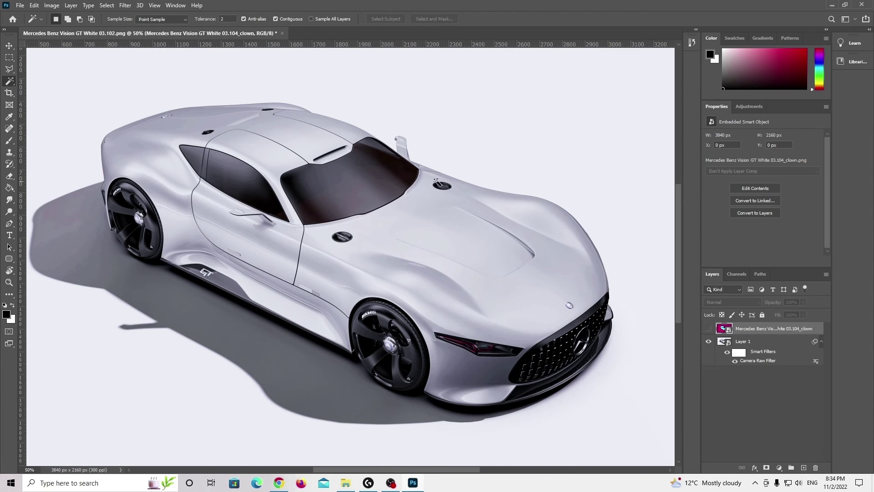
click(707, 328)
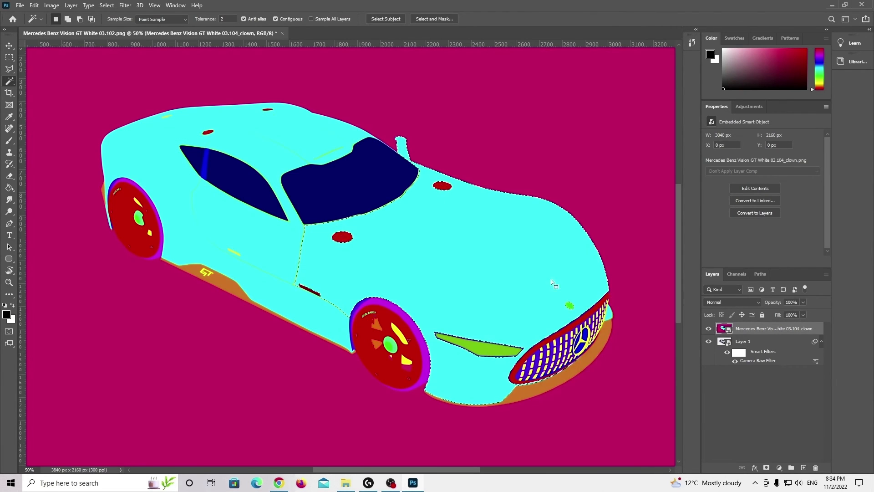
click(708, 328)
click(743, 341)
click(779, 468)
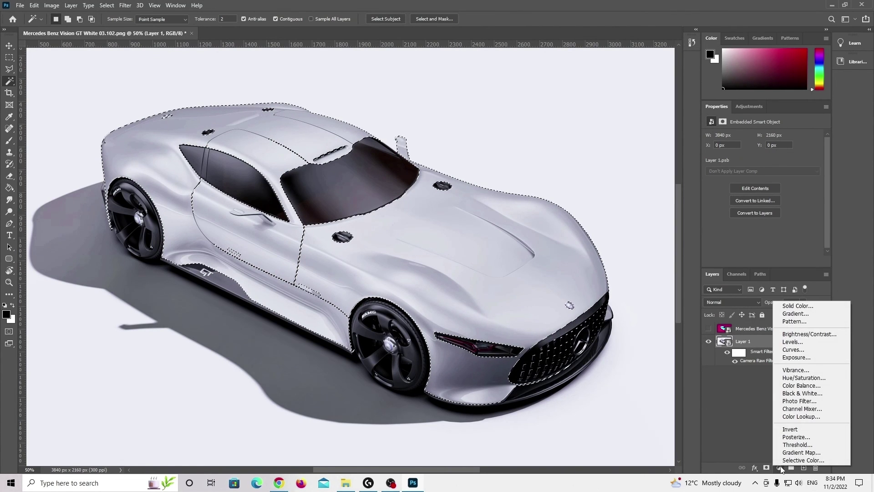
click(792, 349)
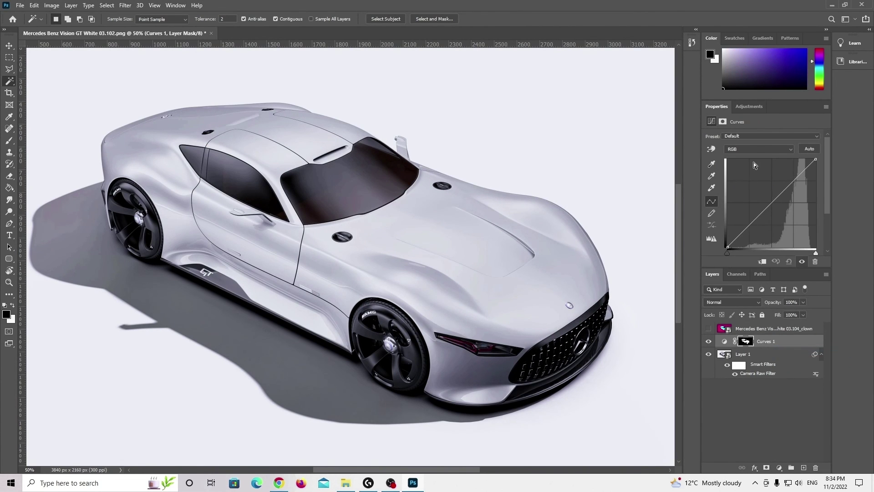
- Shape the car body's RGB curve into a gentle S, slightly lowering the shadows and raising the highlights
drag(756, 216, 774, 232)
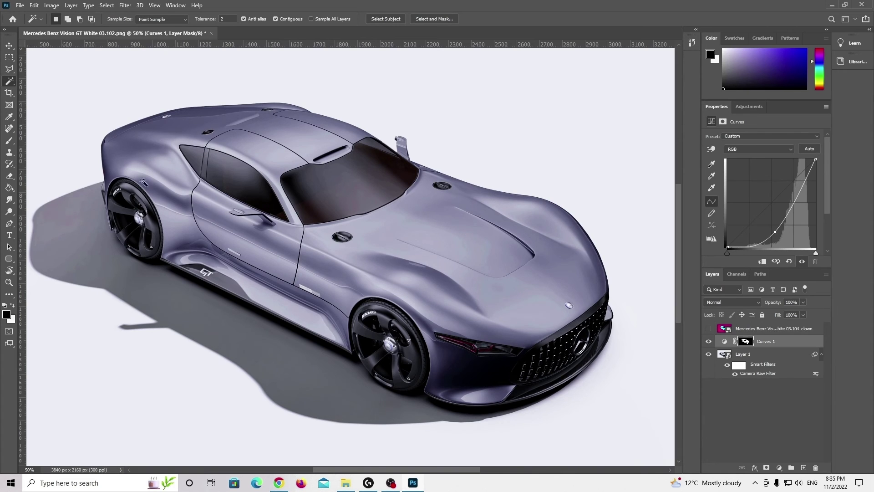
drag(774, 231, 745, 234)
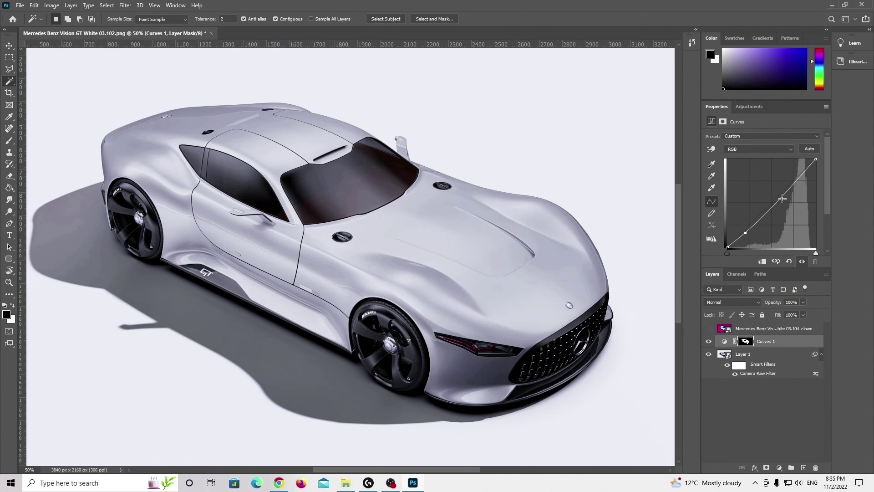
drag(781, 195, 781, 188)
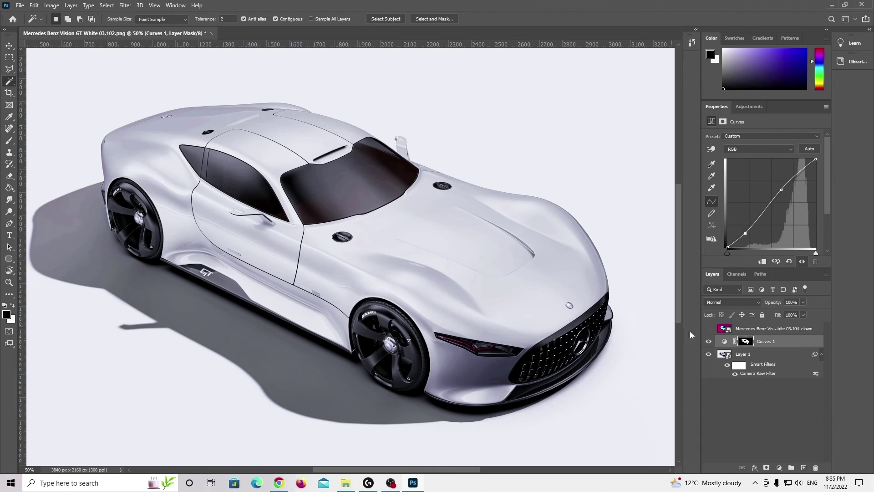
- Select the rim areas of both the front and rear wheels from the hidden clown layer
click(765, 328)
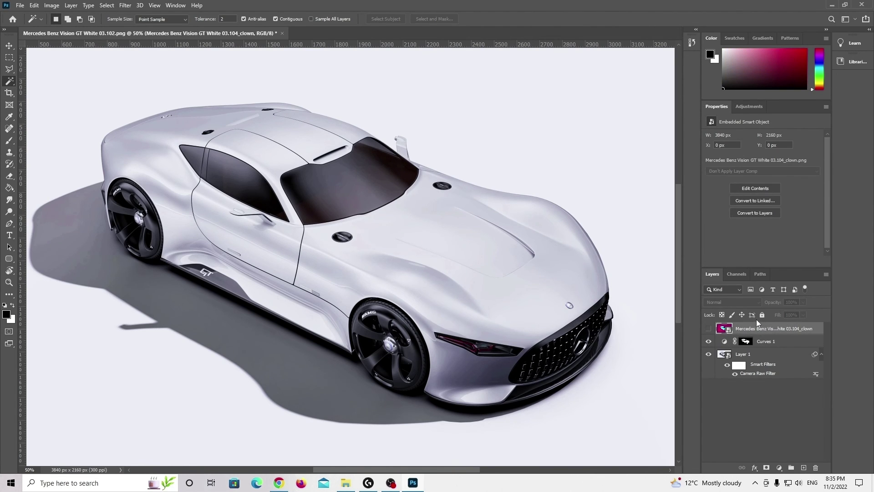
click(384, 326)
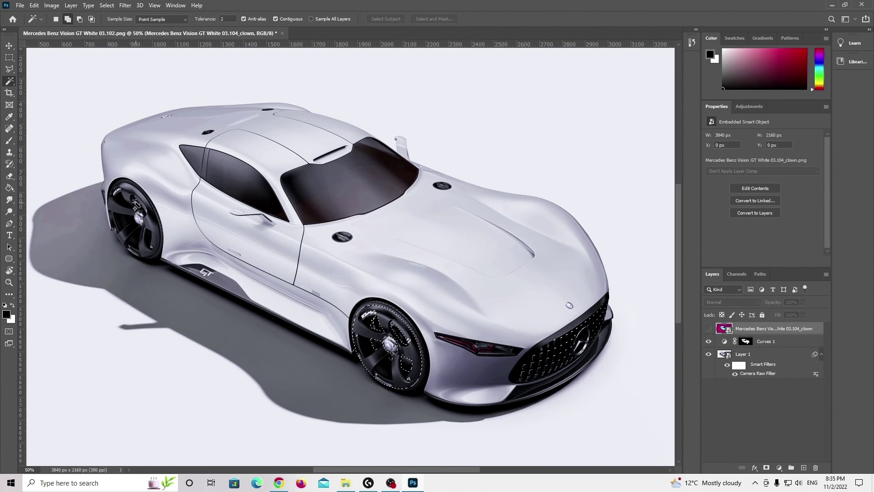
shift+click(135, 207)
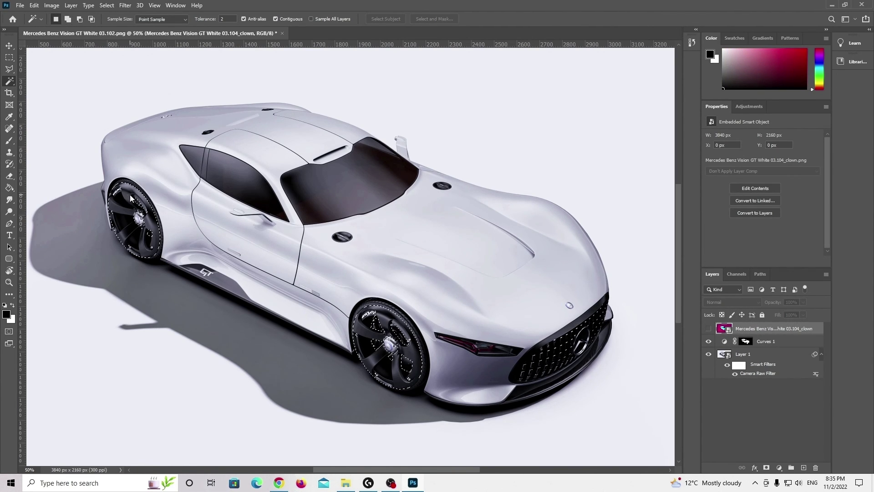
click(779, 467)
click(803, 336)
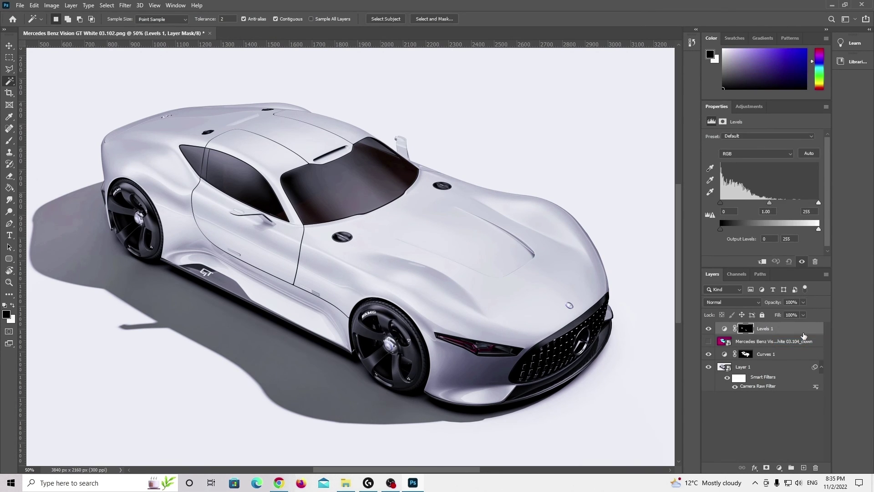
key(ctrl+z)
- Add a Curves adjustment masked to the wheel rims and shape it into a gentle S with slightly darker shadows and brighter highlights
click(779, 467)
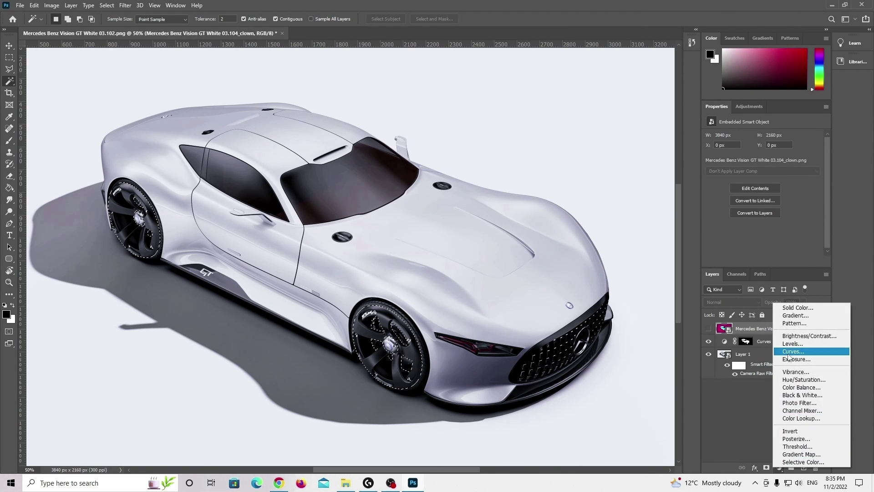
click(788, 354)
drag(741, 233, 741, 208)
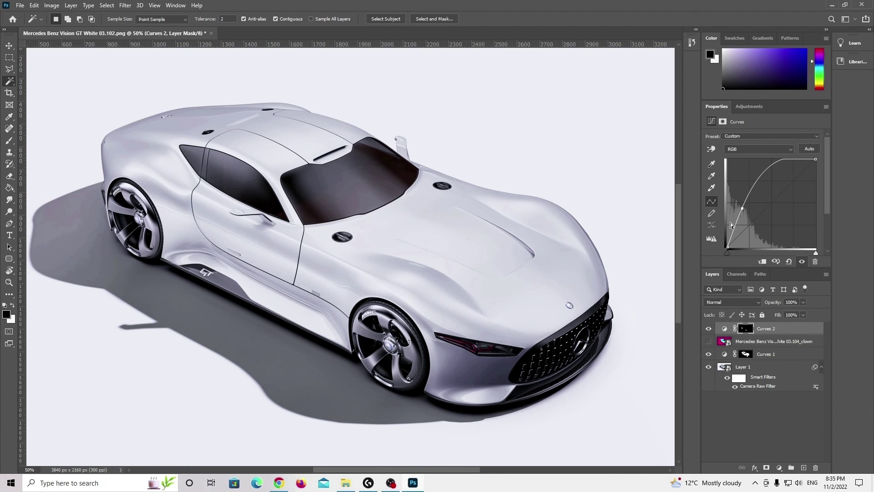
drag(742, 208, 741, 237)
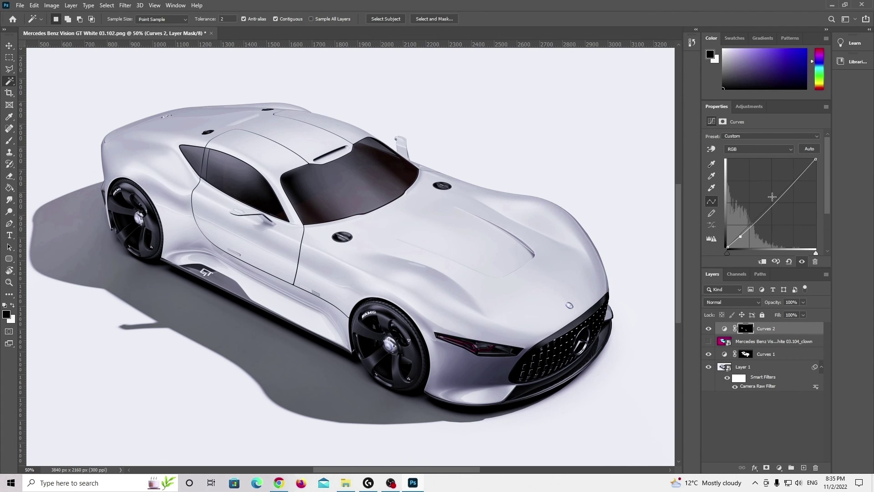
drag(781, 195, 779, 188)
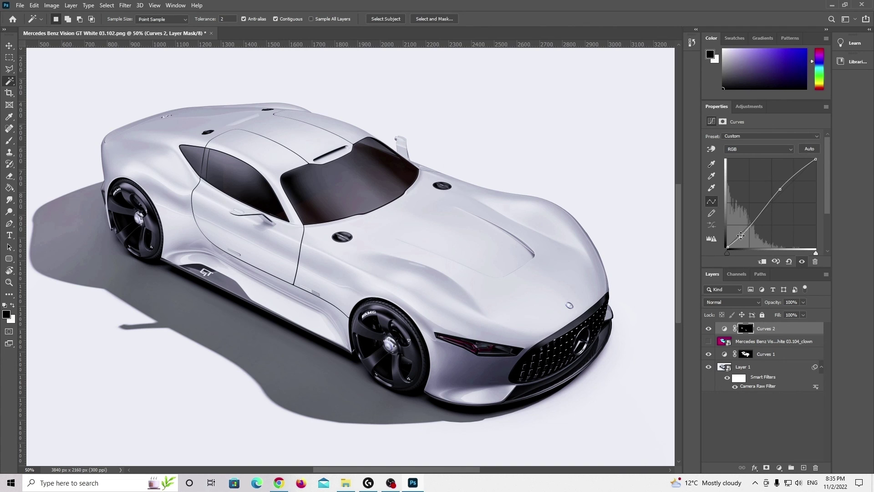
- Move the wheel Curves layer below the clown layer, and toggle both Curves layers off and on to compare their effect
scroll(440, 249, left, 1)
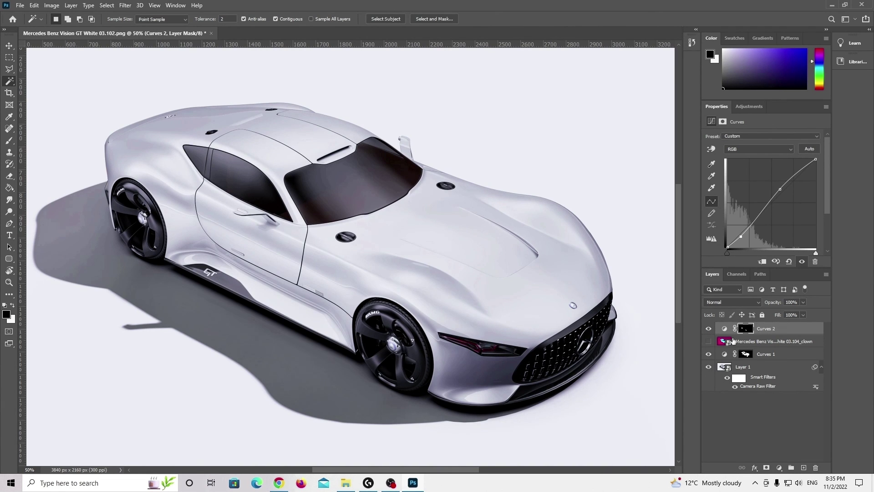
drag(756, 332, 744, 342)
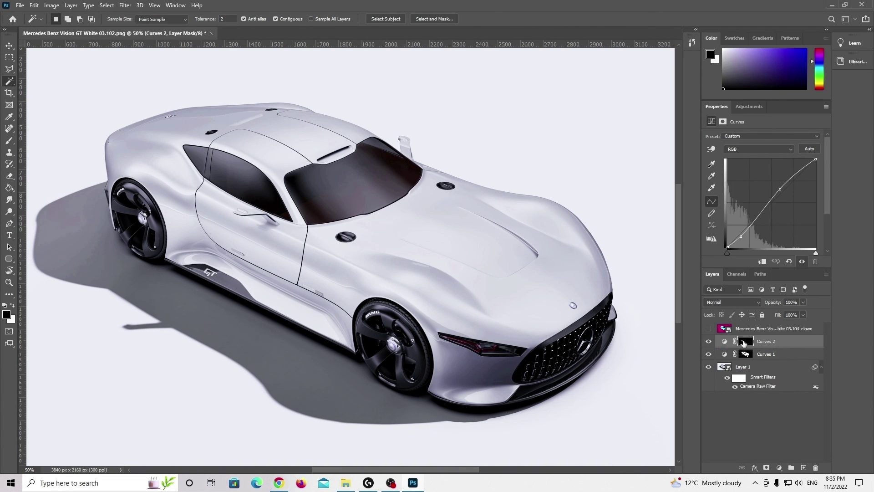
click(709, 341)
click(708, 341)
click(708, 354)
click(709, 354)
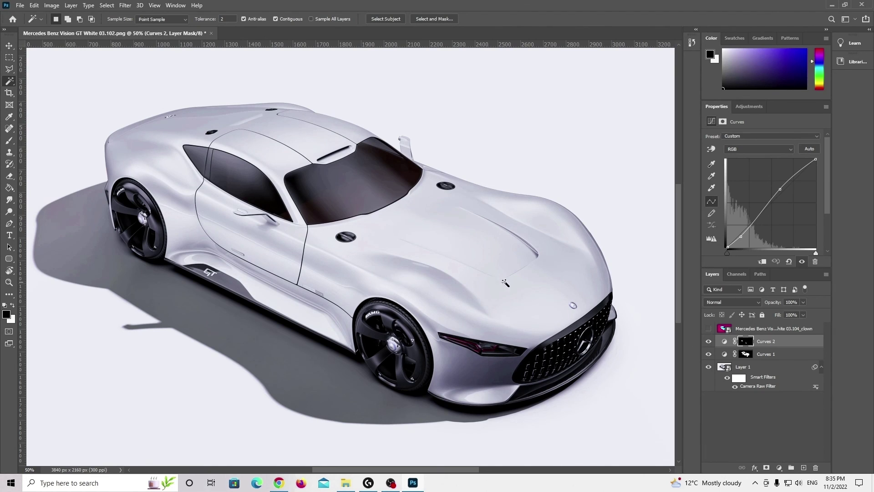